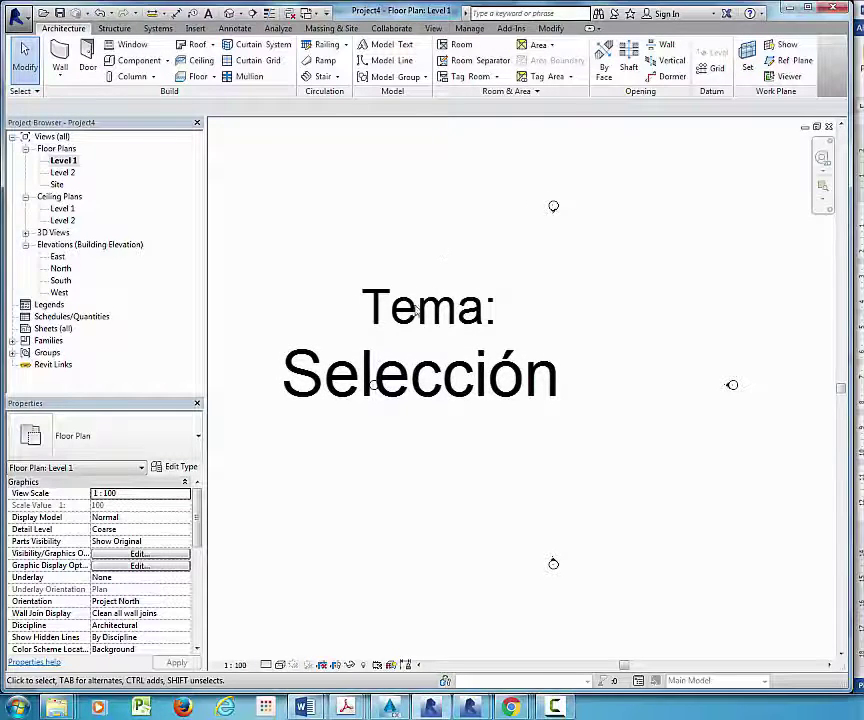
Step: Start a new project, Project5, from the DefaultMetric template
scroll(409, 316, down, 2)
scroll(460, 310, up, 2)
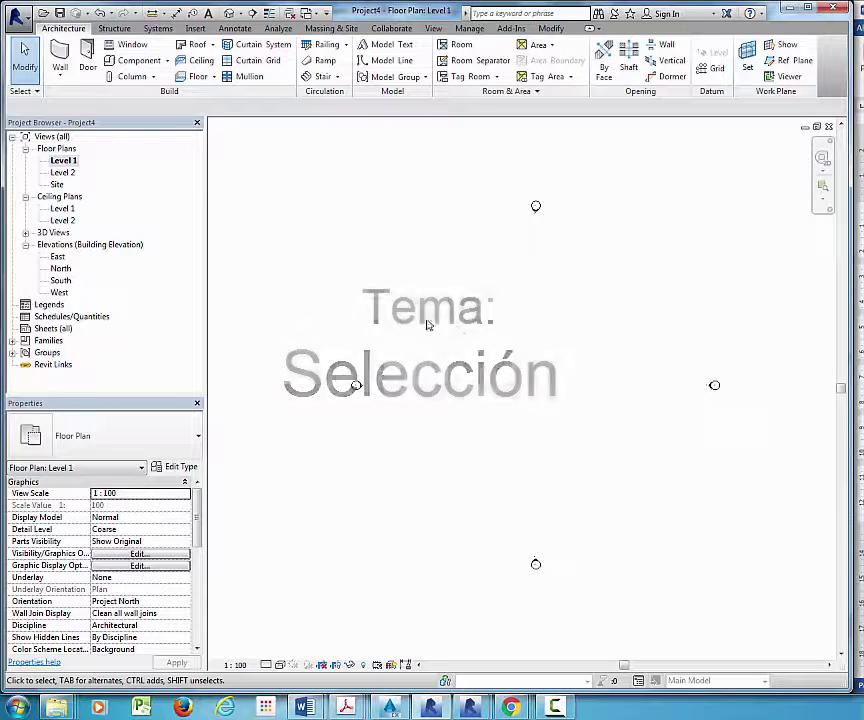
click(828, 127)
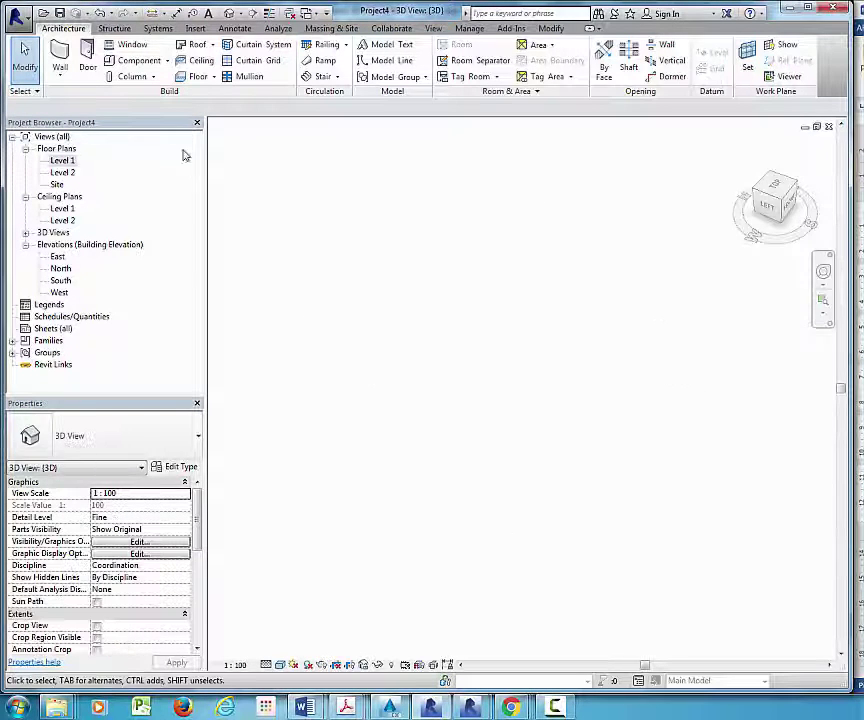
click(15, 13)
click(84, 74)
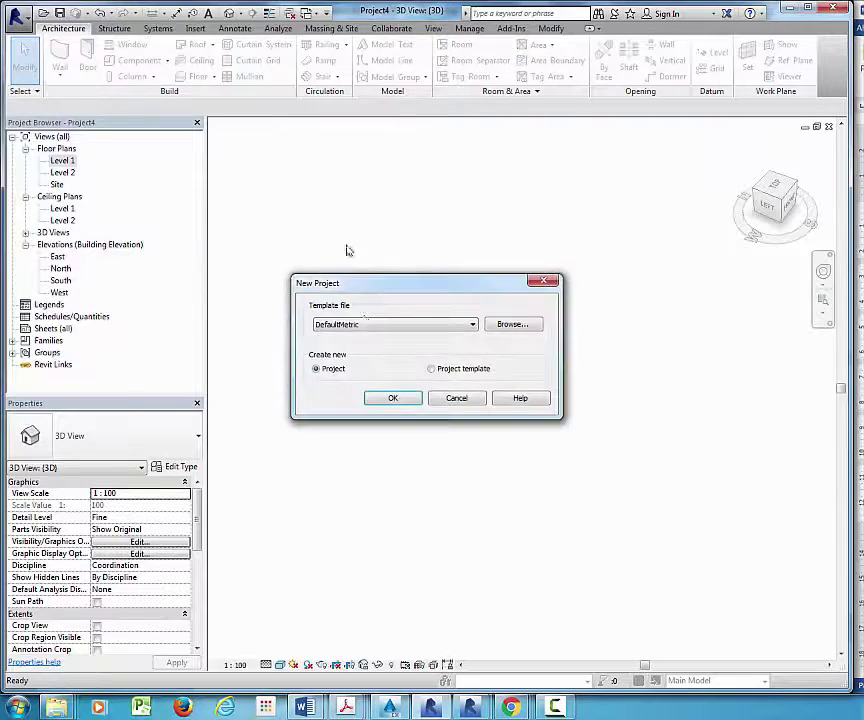
click(393, 398)
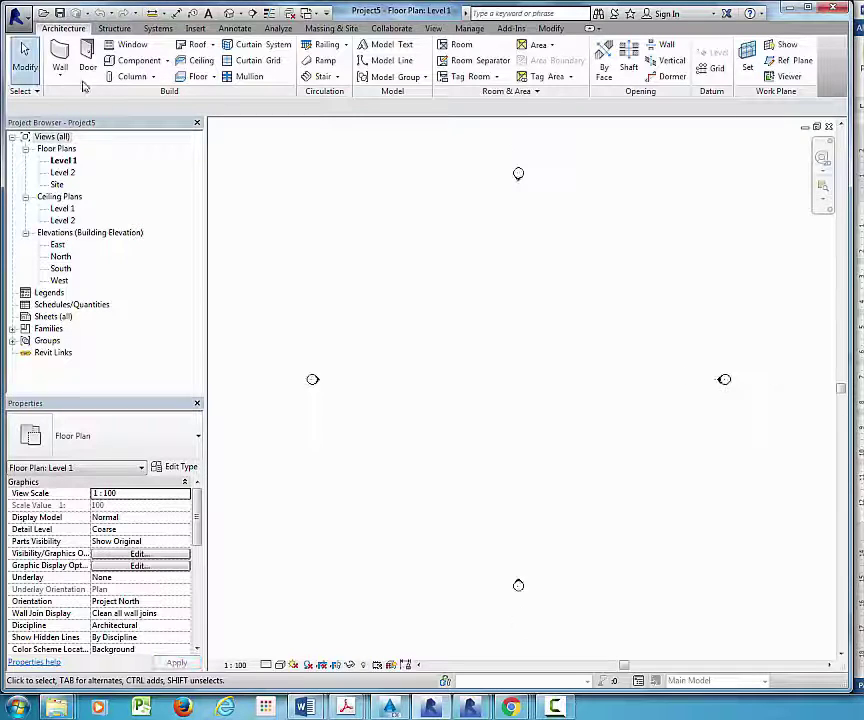
Step: Sketch a rectangular Generic 150mm architectural floor, about 10100 by 14600, on Level 1
click(213, 77)
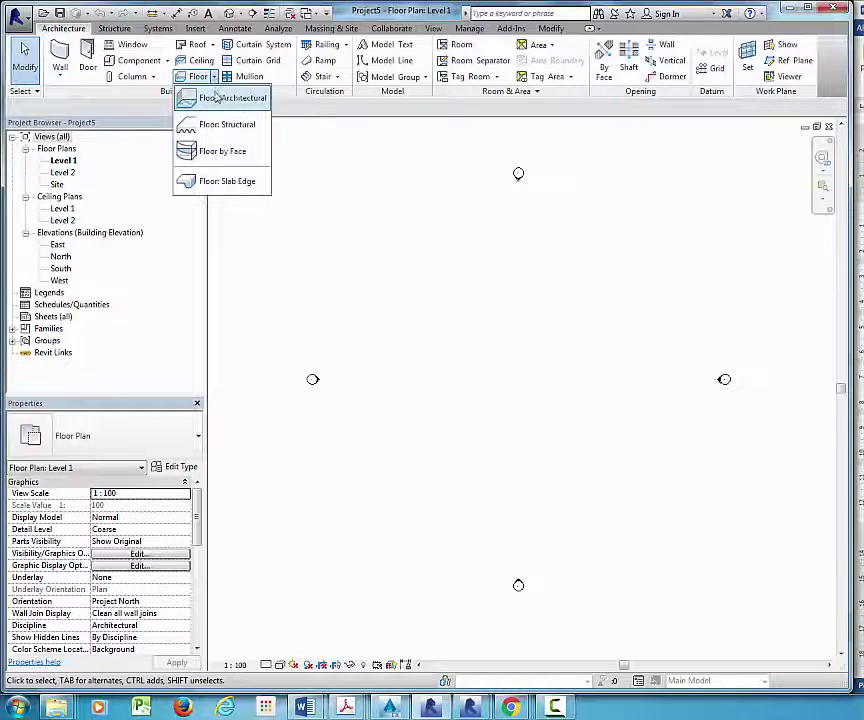
click(228, 97)
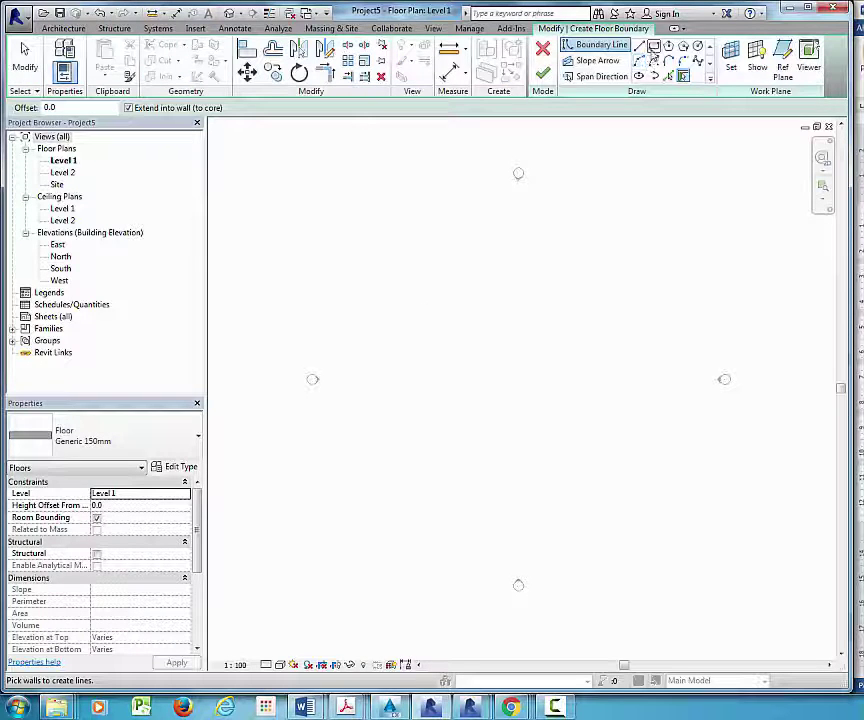
click(654, 47)
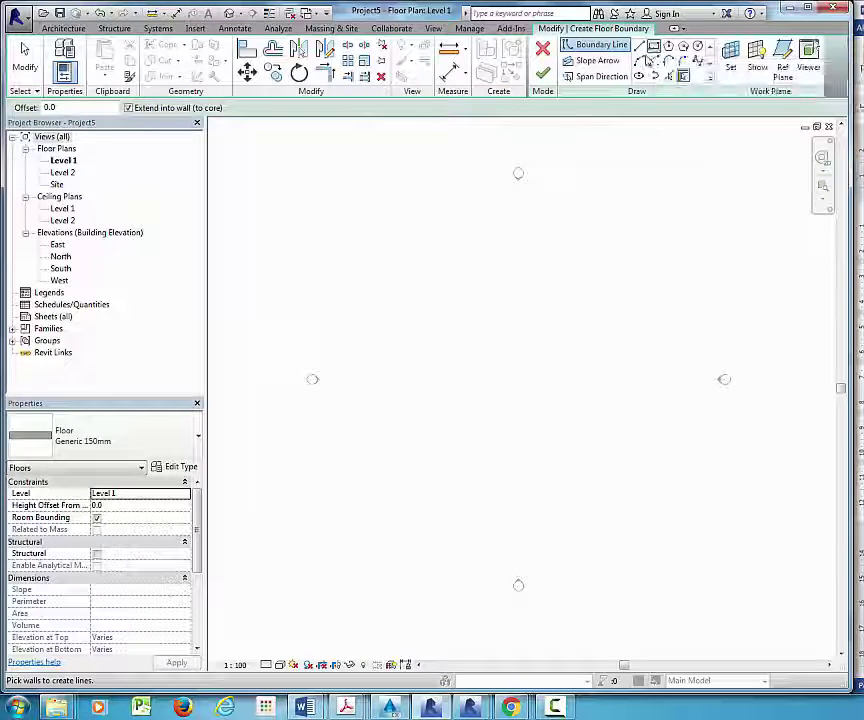
click(388, 248)
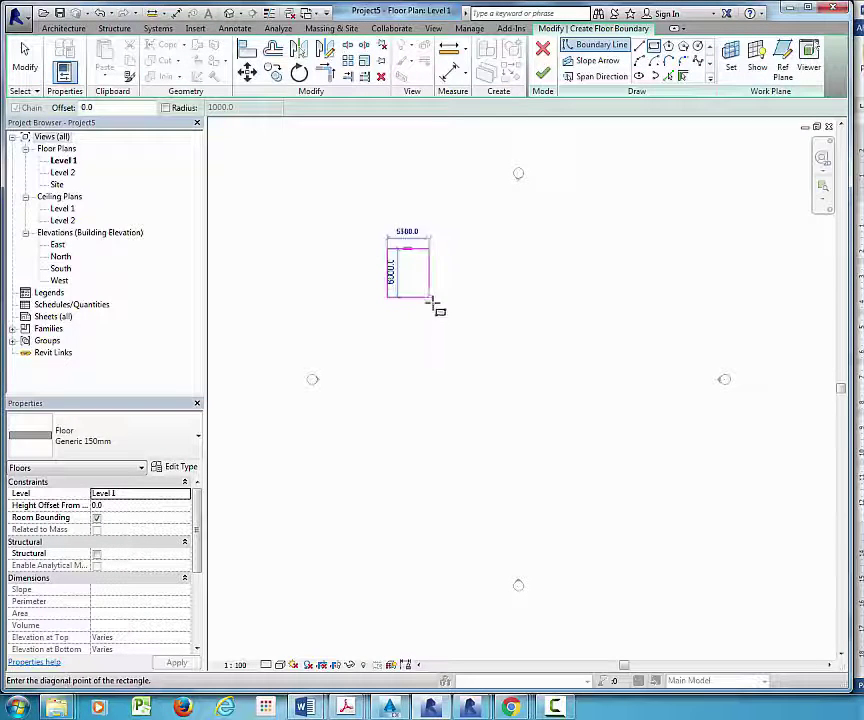
click(470, 368)
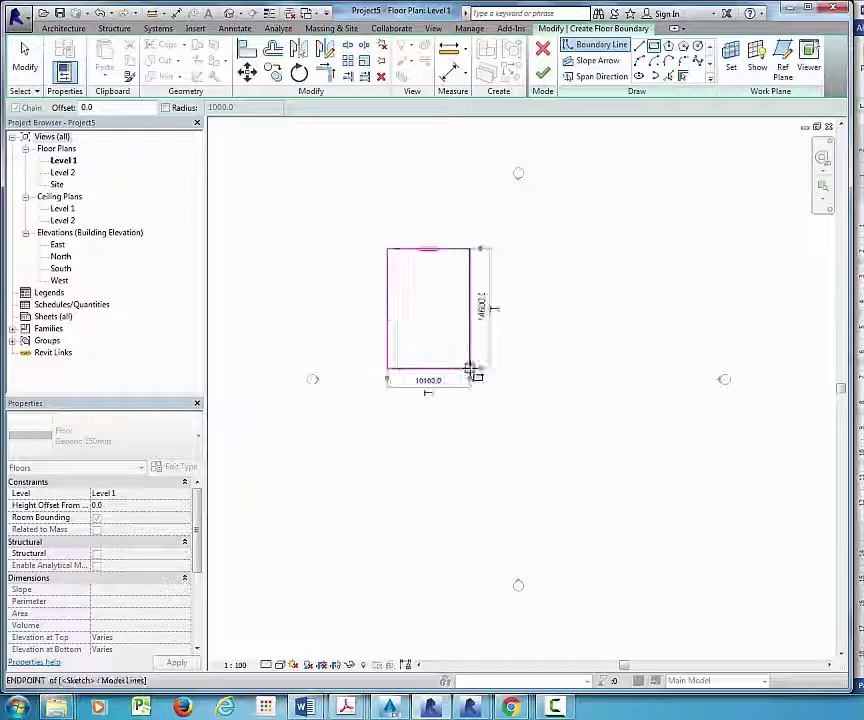
click(544, 75)
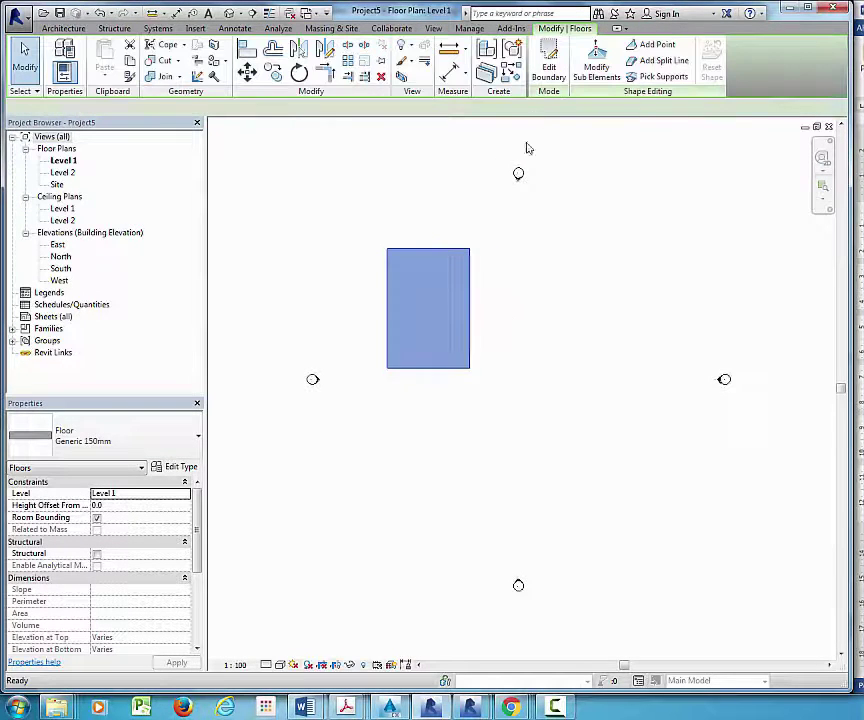
scroll(468, 262, up, 1)
scroll(478, 251, up, 1)
click(478, 251)
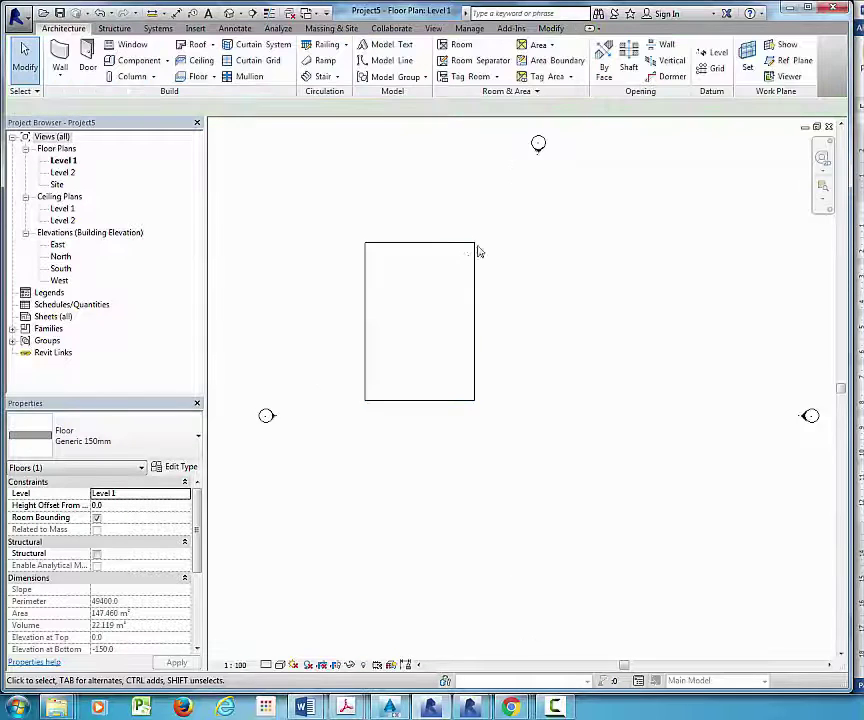
scroll(480, 249, down, 1)
scroll(470, 250, up, 1)
scroll(470, 247, up, 1)
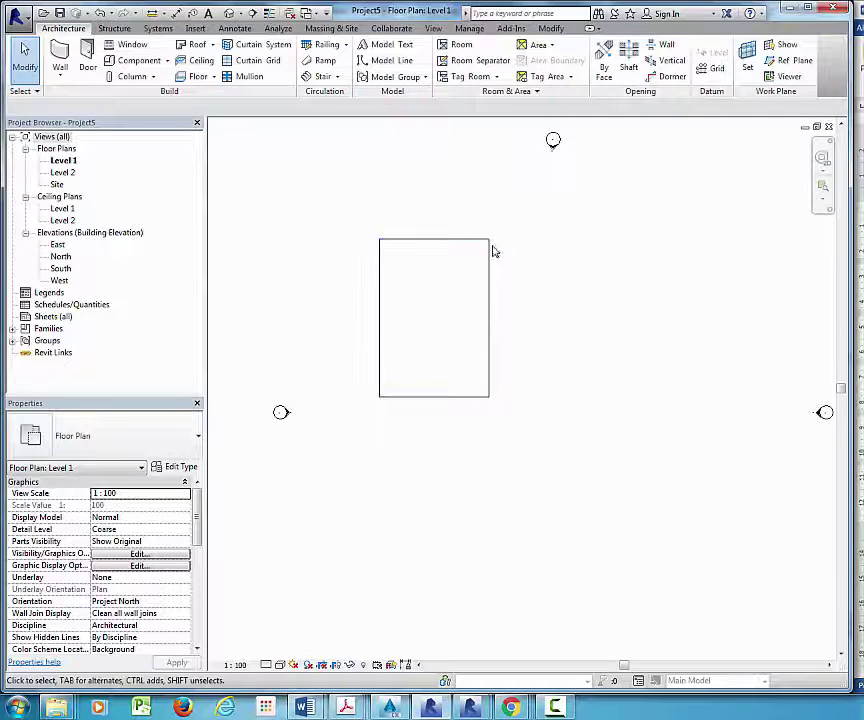
click(491, 251)
click(494, 255)
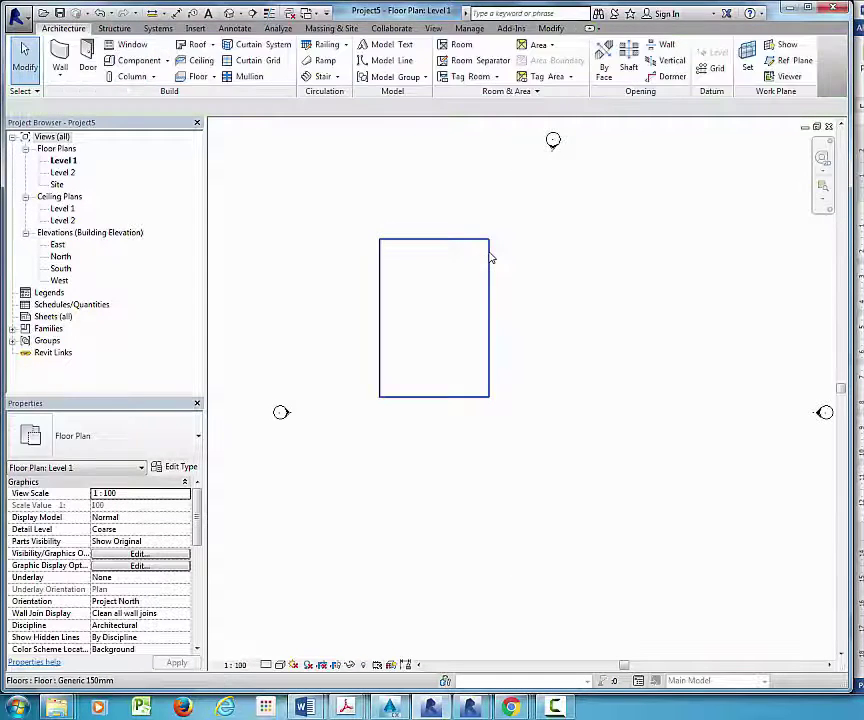
click(489, 262)
click(455, 280)
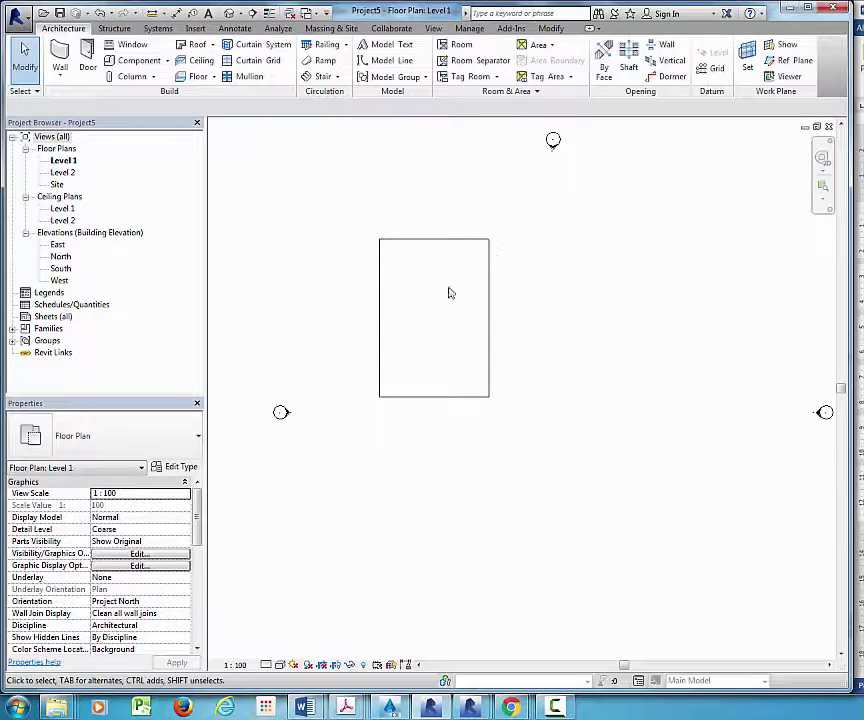
click(462, 243)
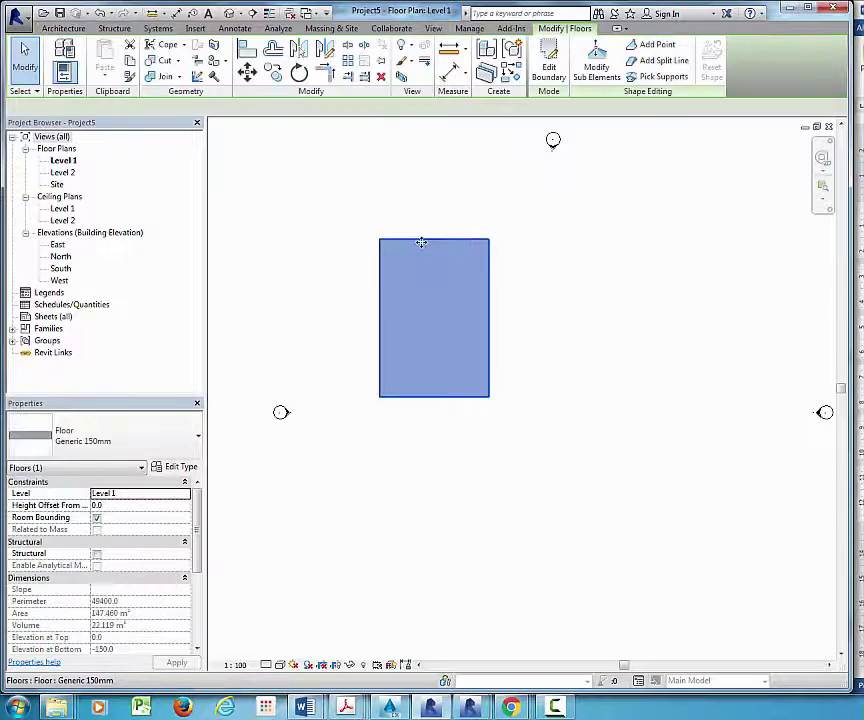
click(413, 241)
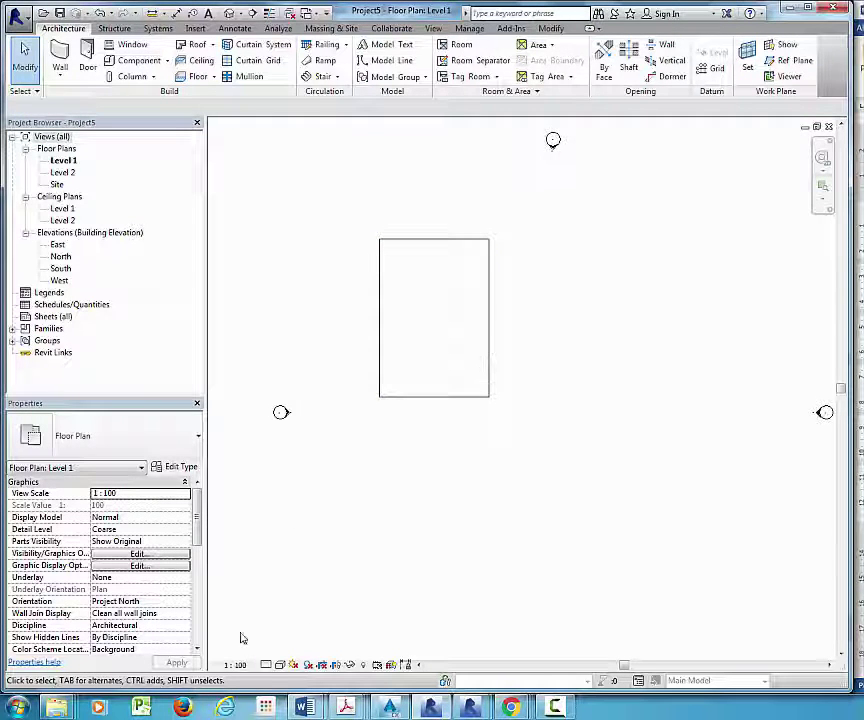
click(267, 665)
click(280, 665)
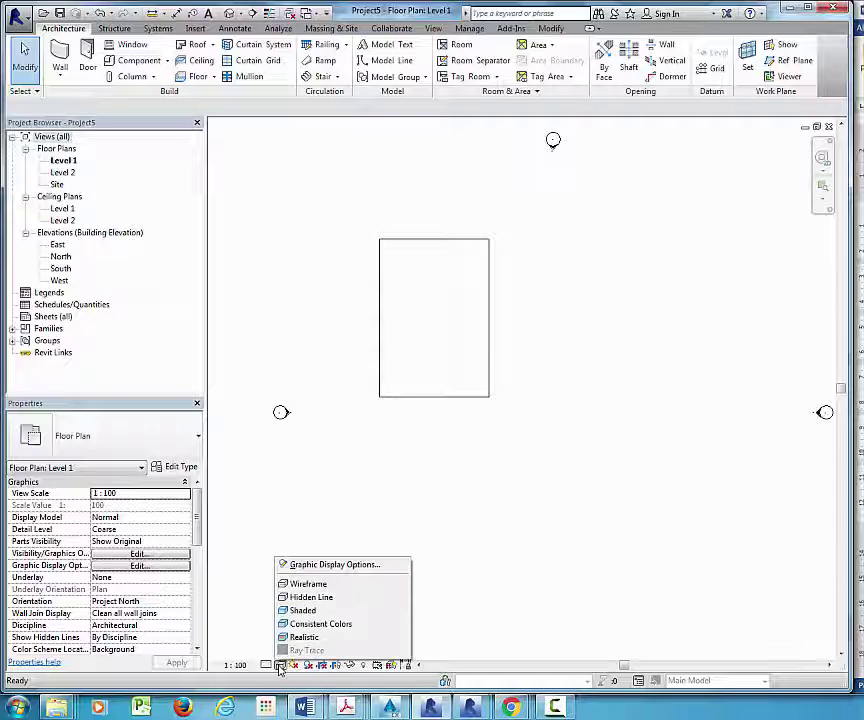
click(316, 624)
click(280, 666)
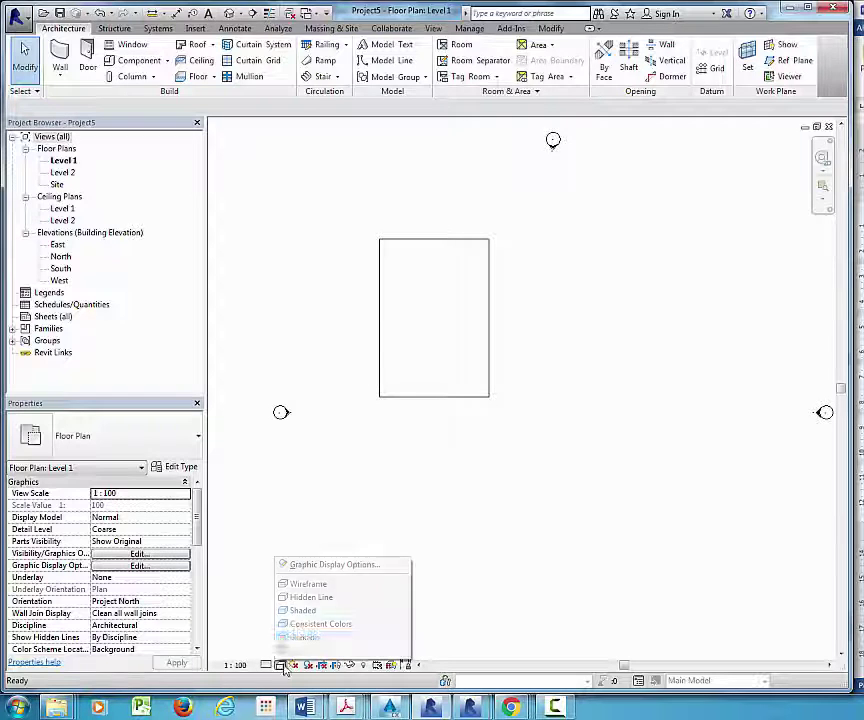
click(318, 624)
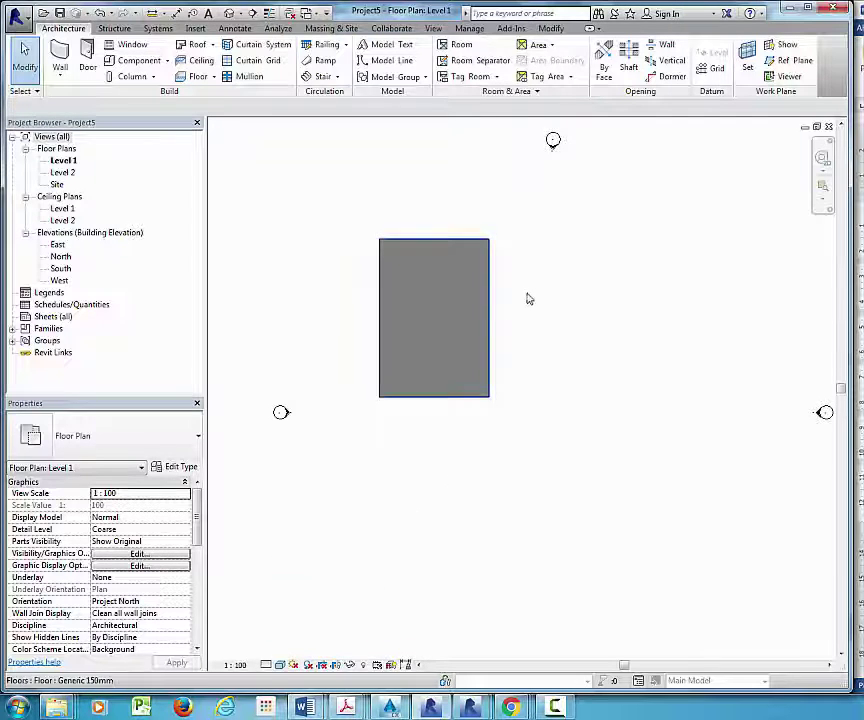
scroll(513, 300, up, 2)
scroll(512, 310, down, 1)
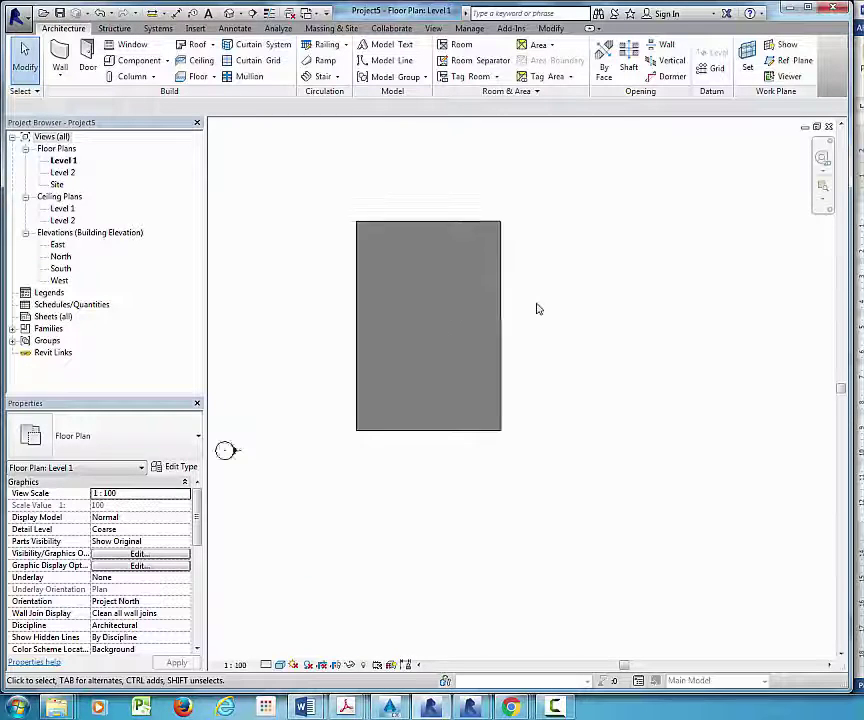
scroll(530, 307, down, 1)
scroll(516, 304, up, 1)
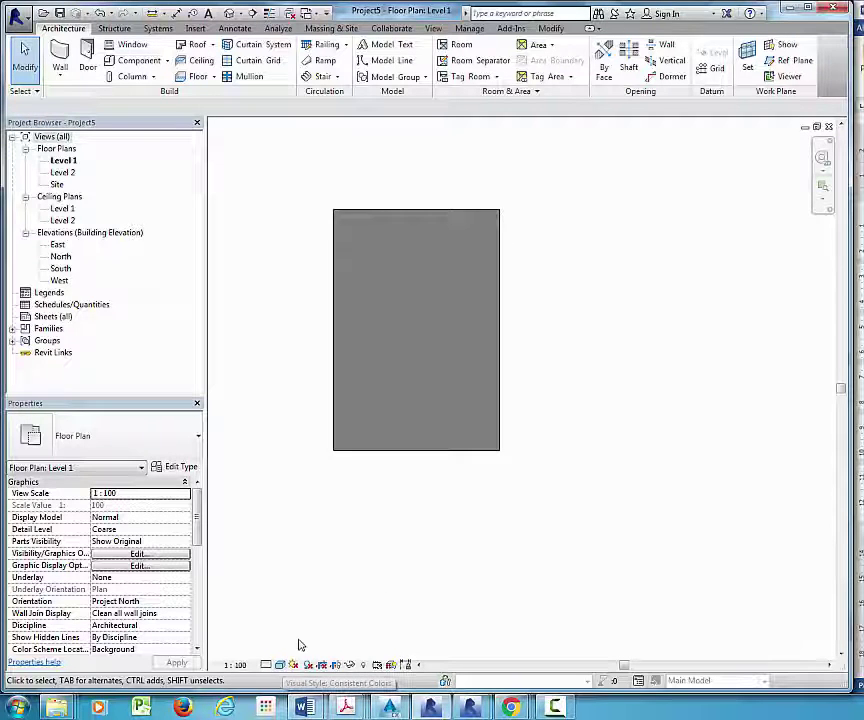
click(282, 666)
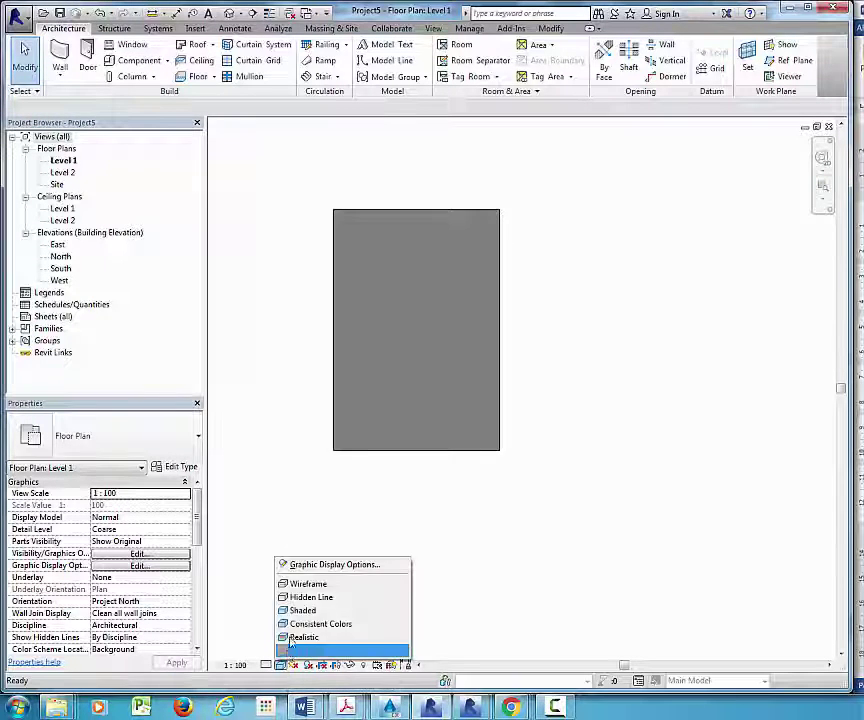
click(323, 598)
scroll(516, 398, down, 2)
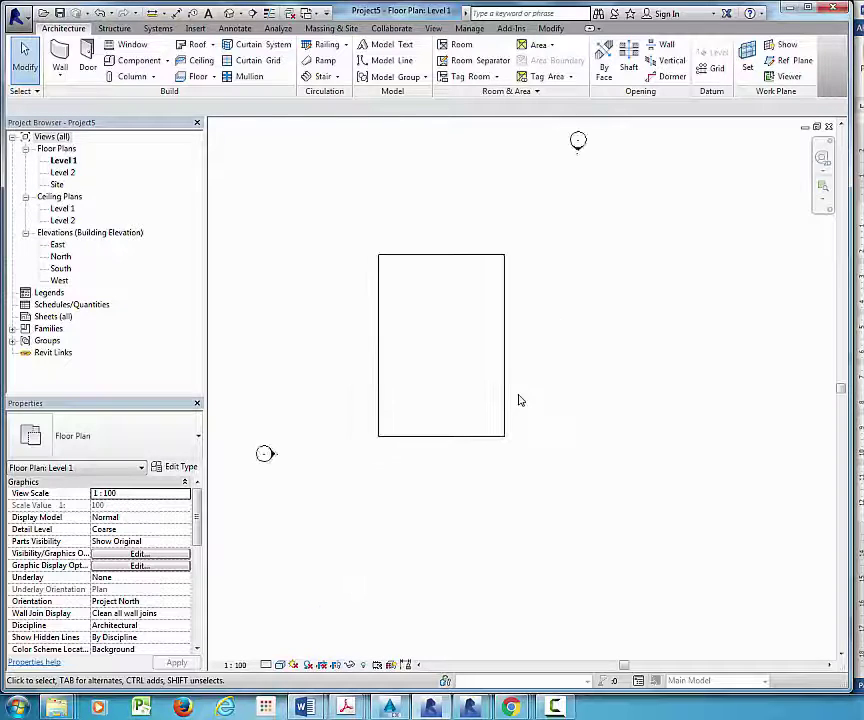
mouse_move(516, 398)
middle_down()
mouse_move(570, 397)
mouse_move(568, 406)
middle_up()
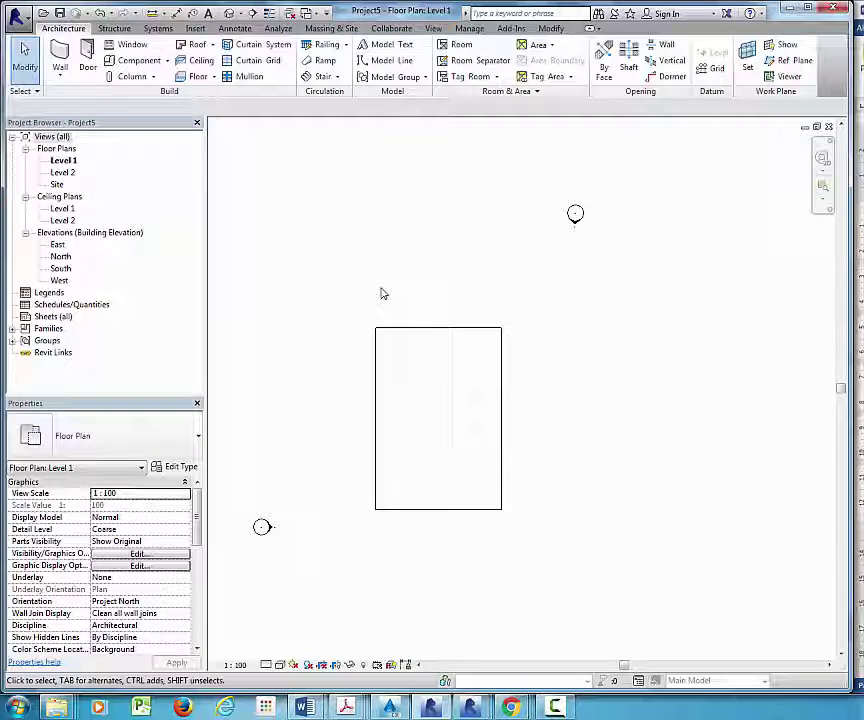
scroll(411, 259, down, 2)
middle_drag(515, 319, 504, 291)
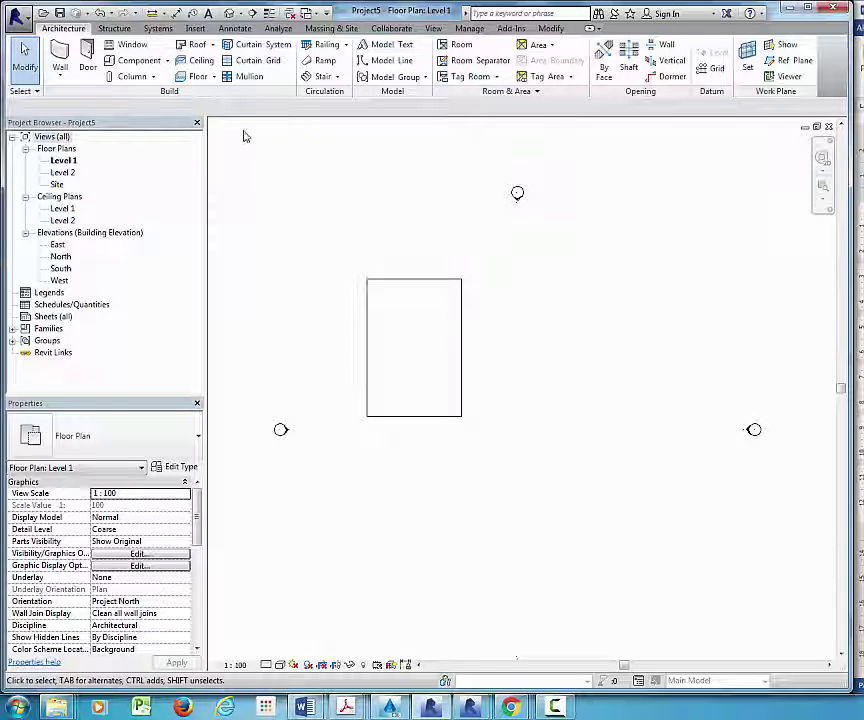
scroll(402, 326, up, 2)
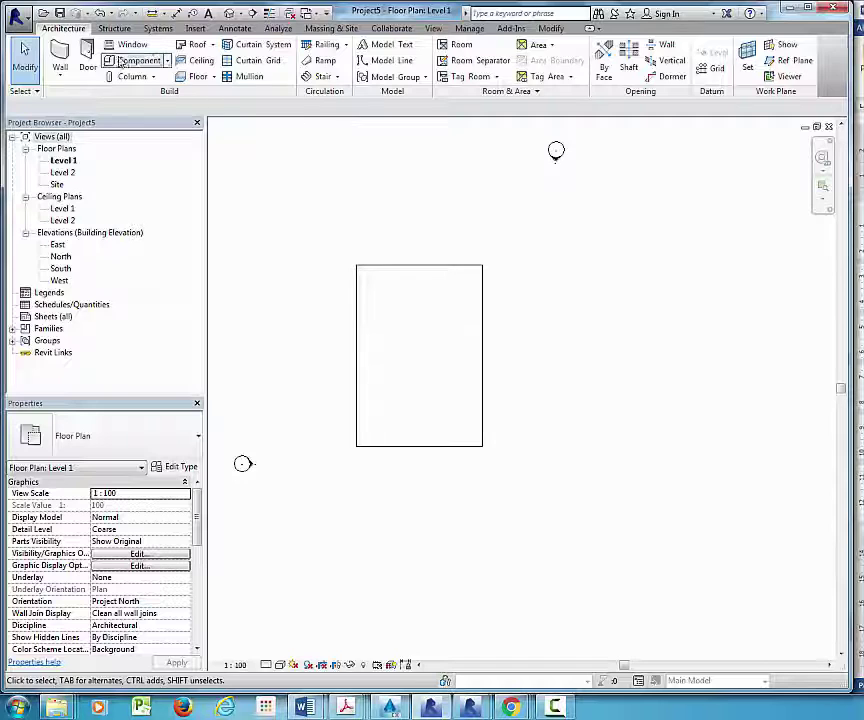
Step: Start the architectural Wall tool with walls rising up to Level 2
click(60, 70)
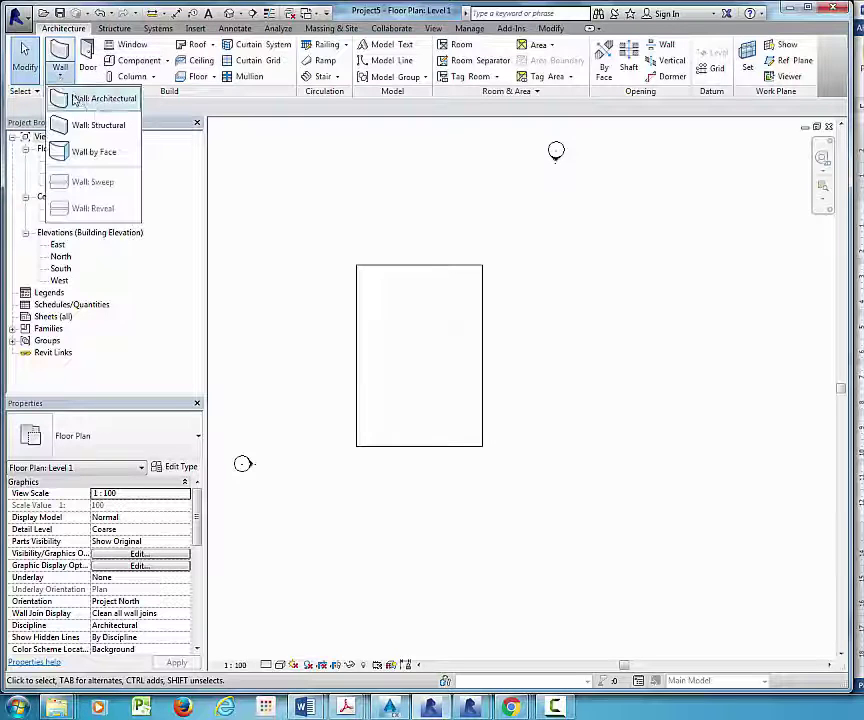
click(100, 98)
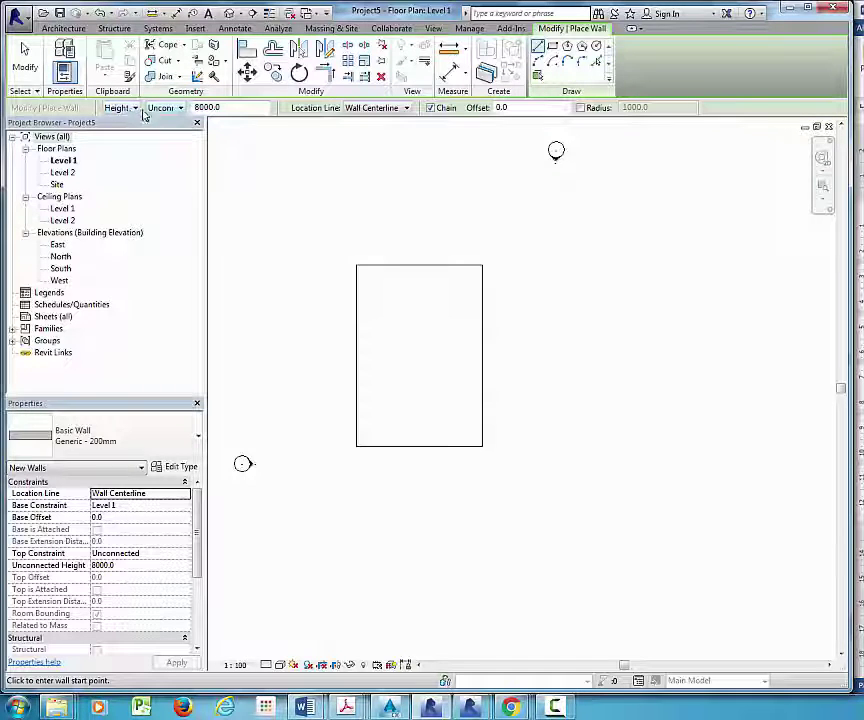
click(165, 108)
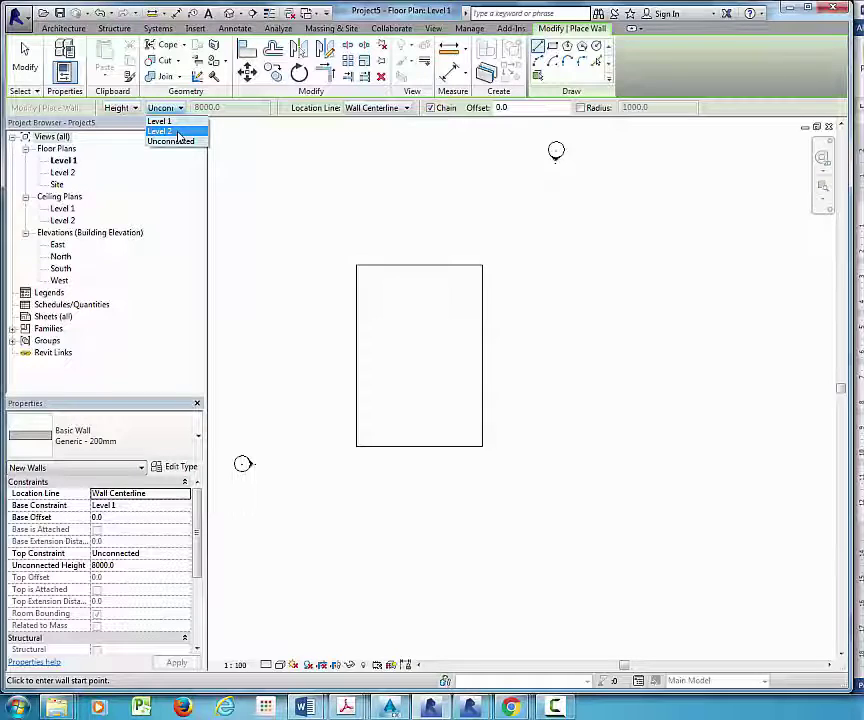
click(170, 131)
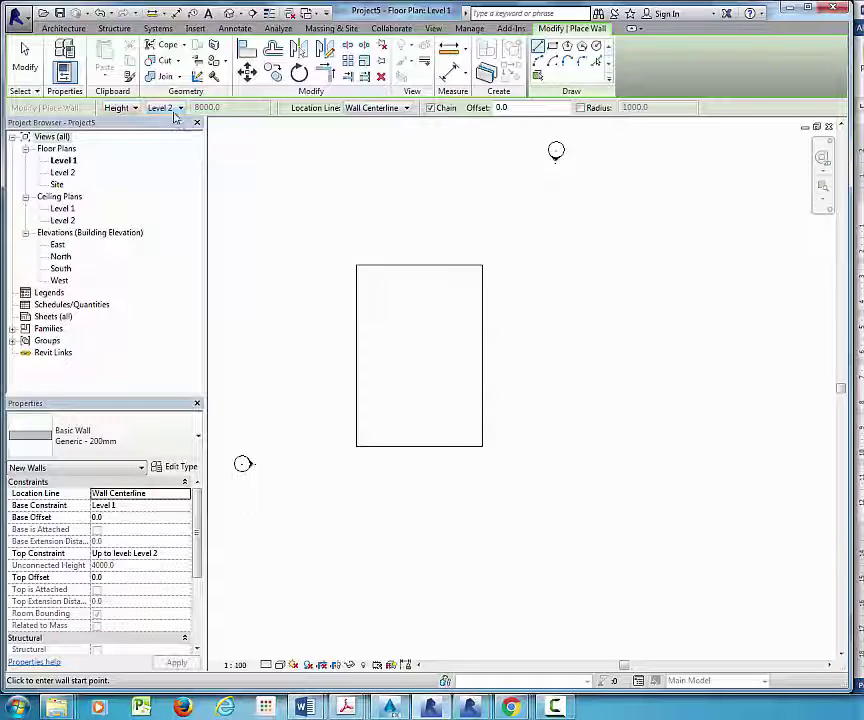
click(170, 108)
click(170, 131)
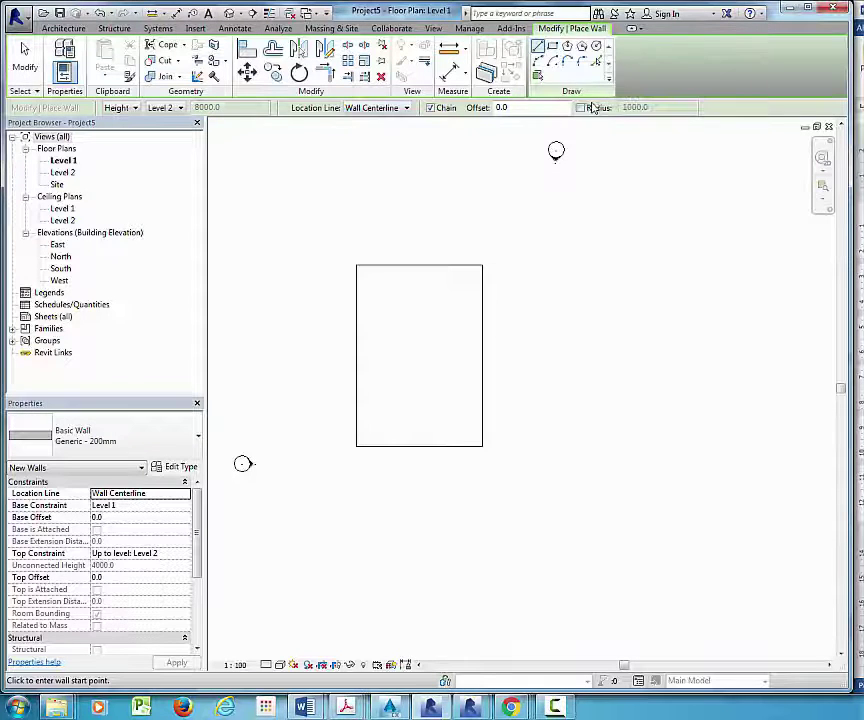
Step: Draw a rectangle of four Generic 200mm walls along the floor's edges
click(552, 46)
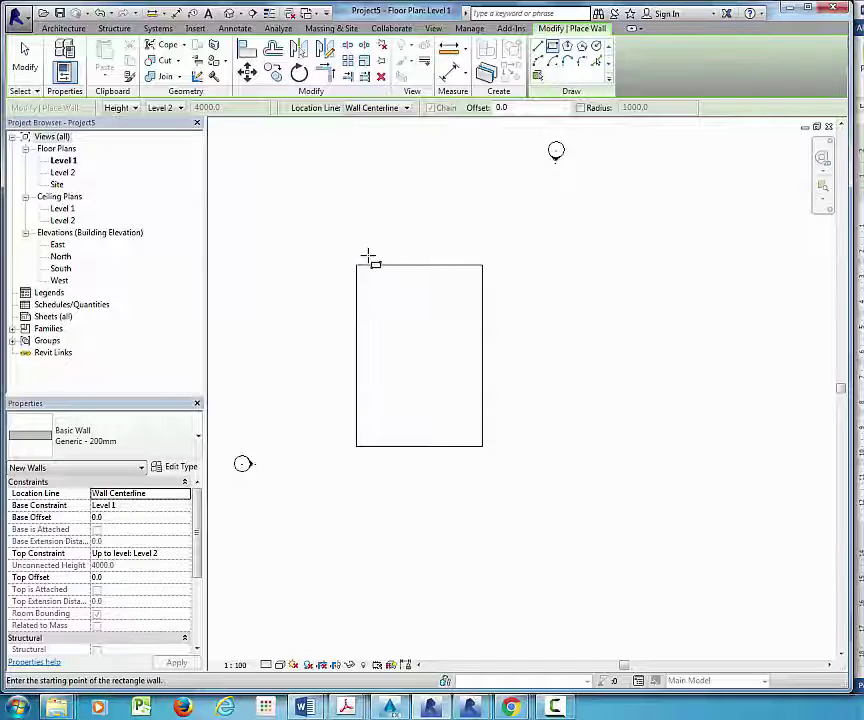
click(356, 265)
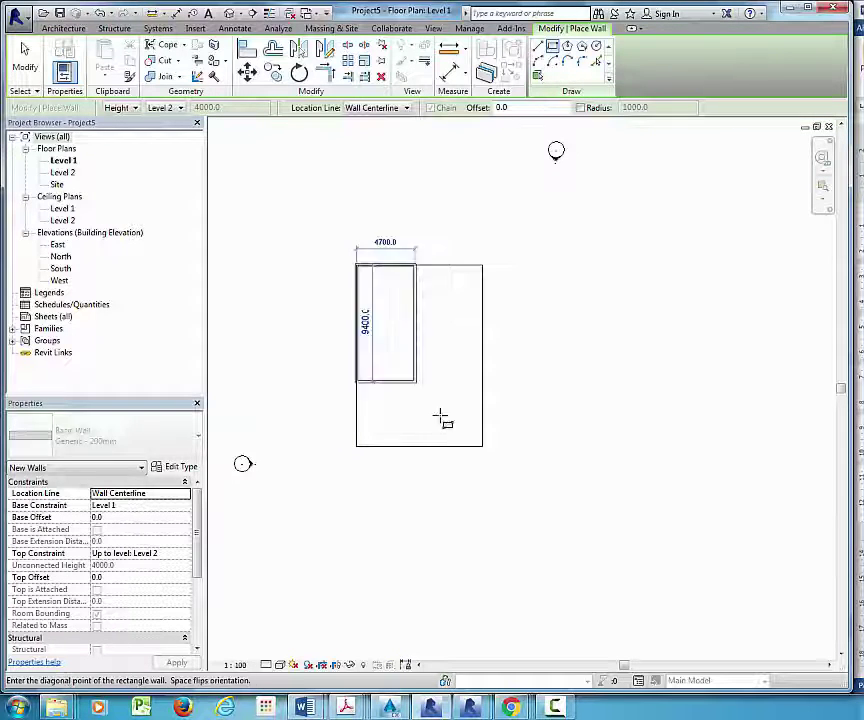
click(482, 446)
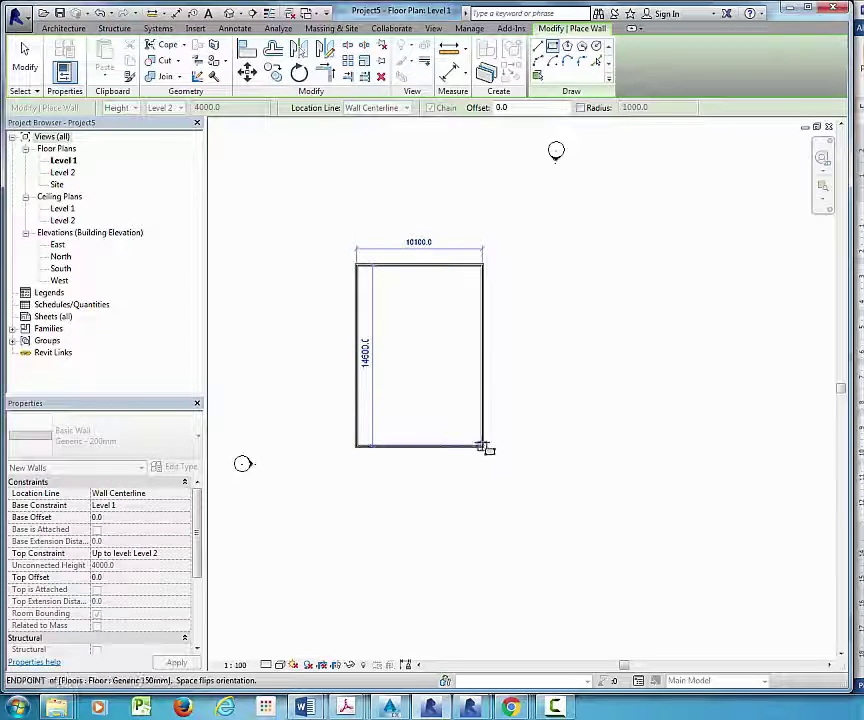
click(482, 446)
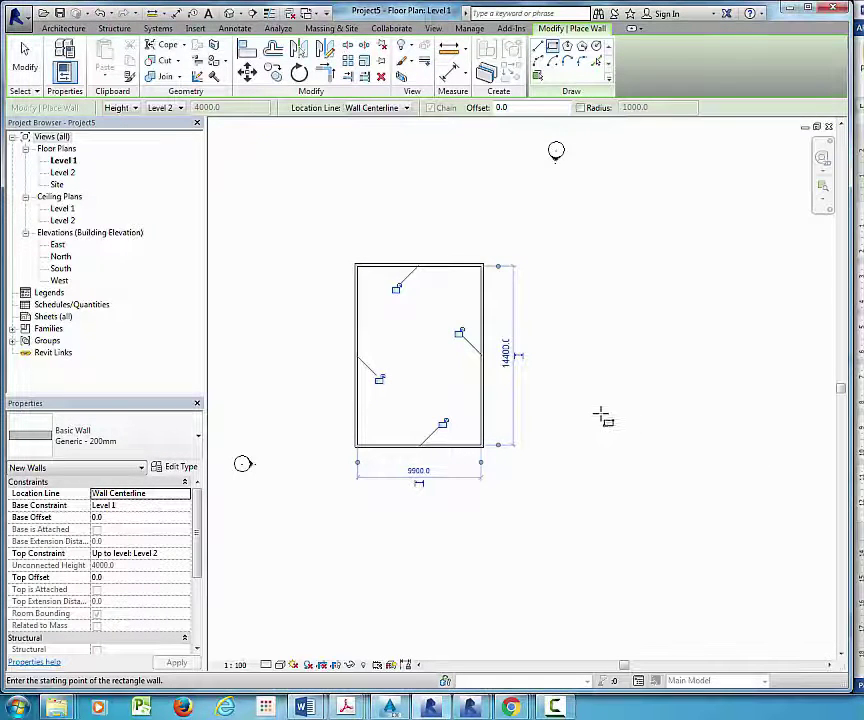
key(Escape)
key(Escape)
scroll(511, 432, up, 2)
scroll(554, 396, down, 1)
Step: Select the top, right and left walls in turn to inspect them
scroll(560, 396, down, 1)
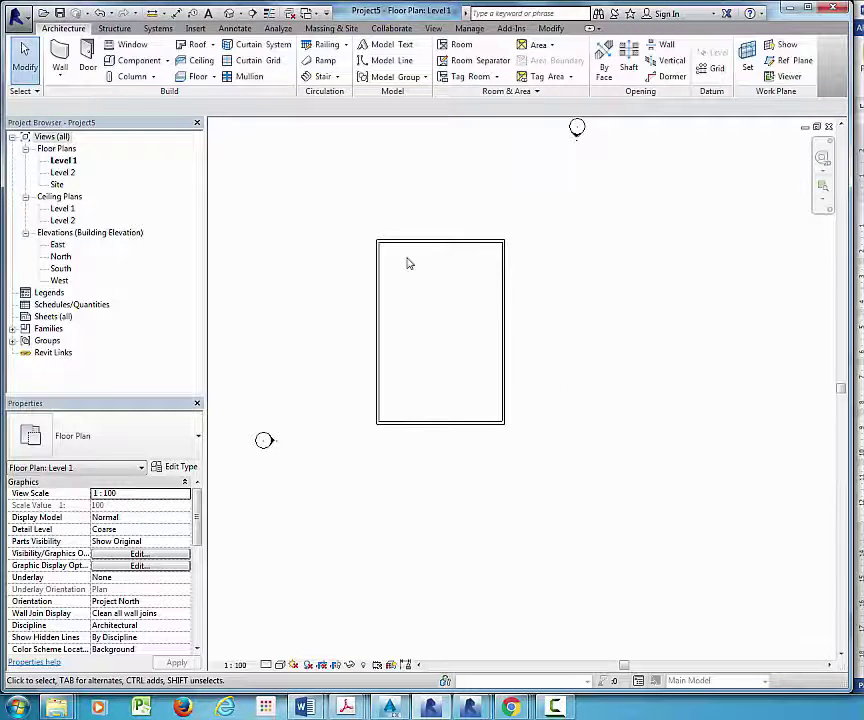
scroll(407, 263, up, 1)
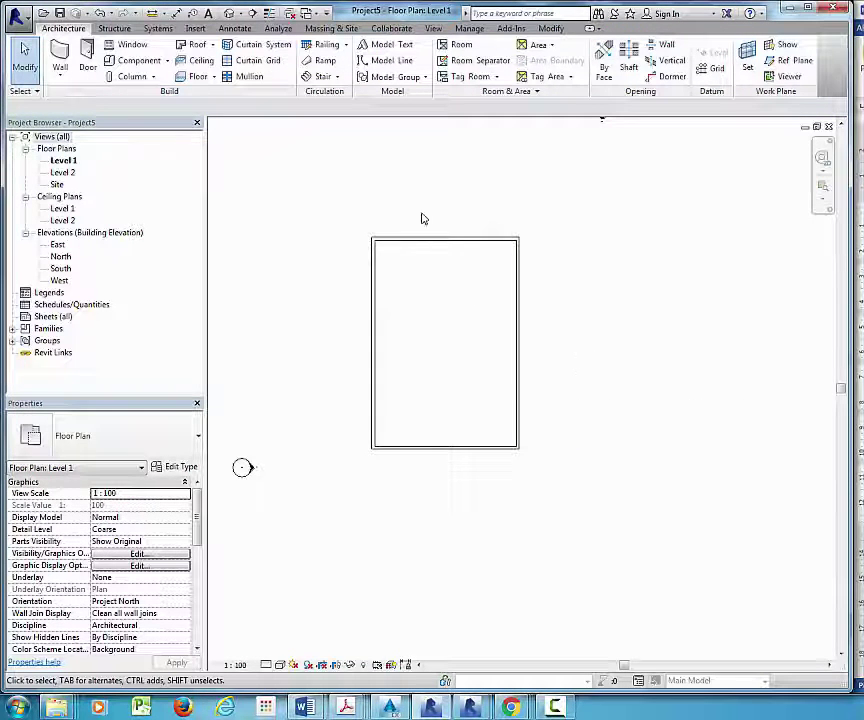
scroll(460, 243, up, 2)
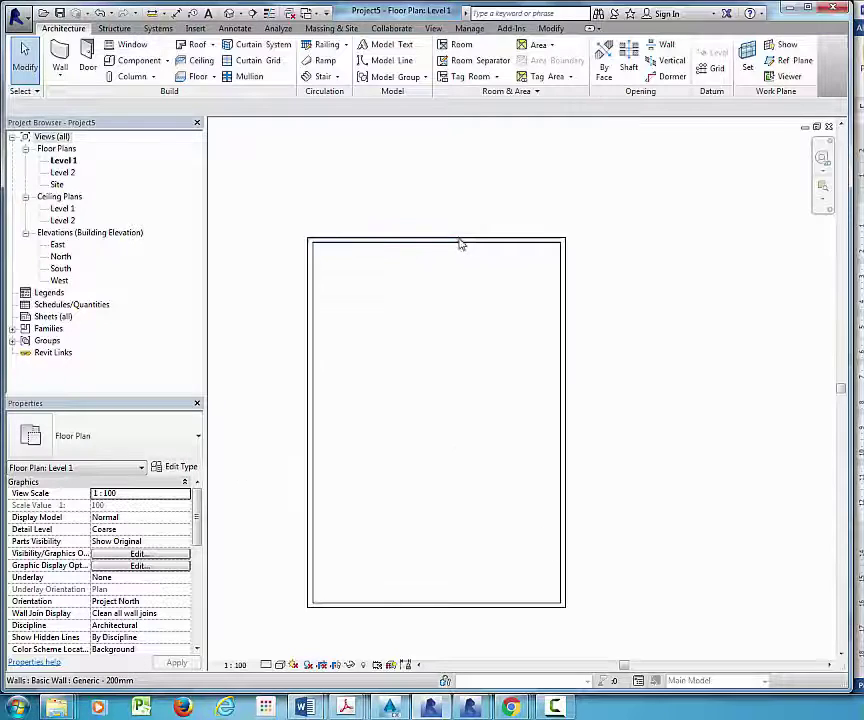
click(458, 246)
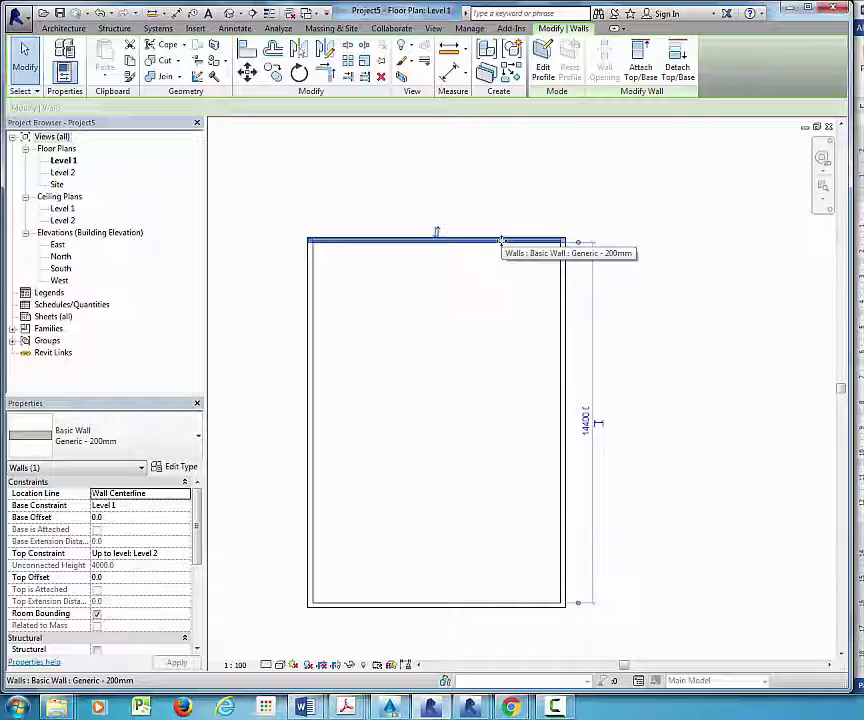
click(578, 264)
click(563, 270)
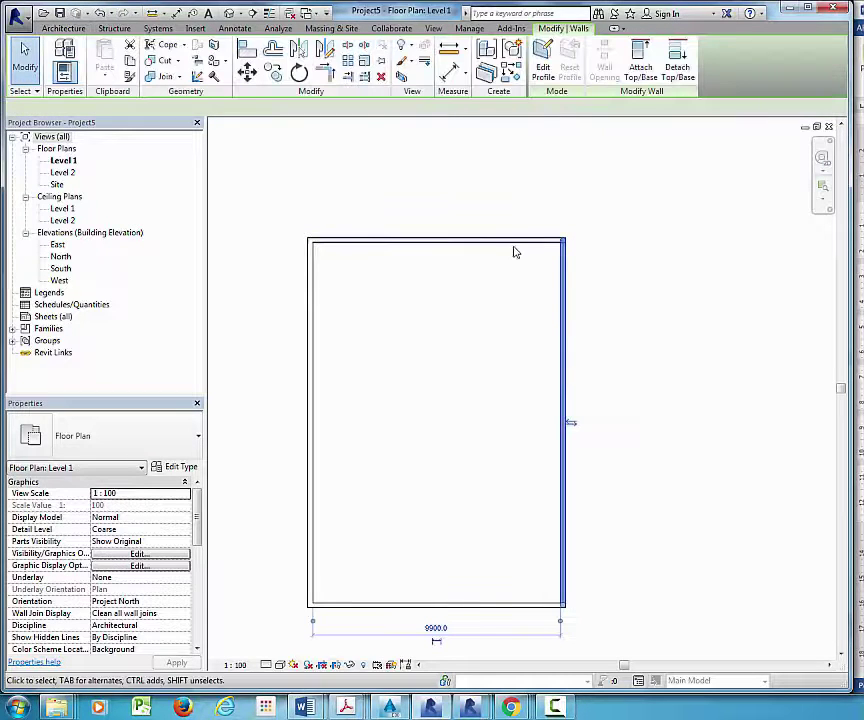
key(Escape)
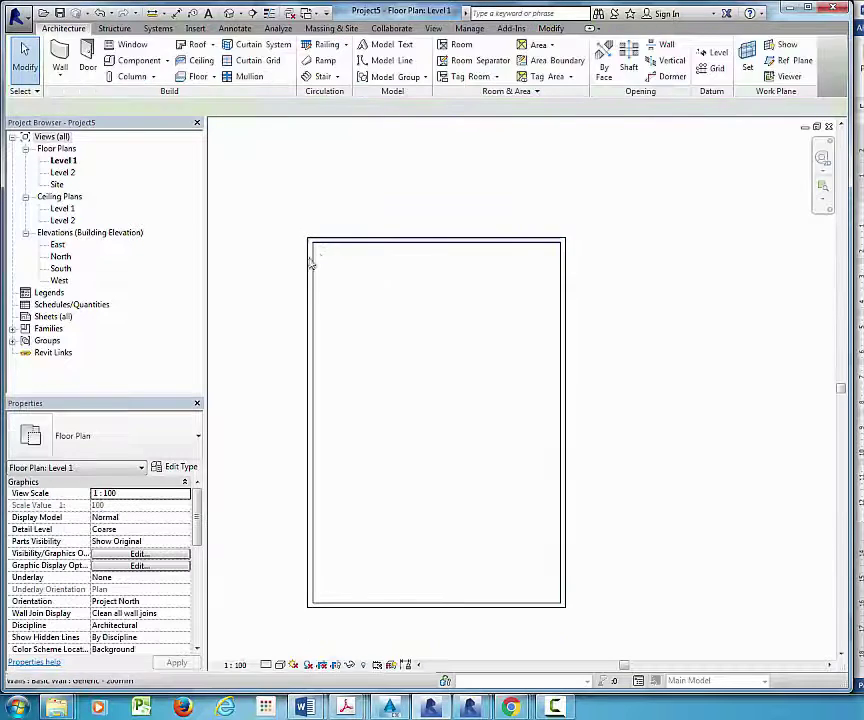
click(437, 240)
click(312, 300)
key(Escape)
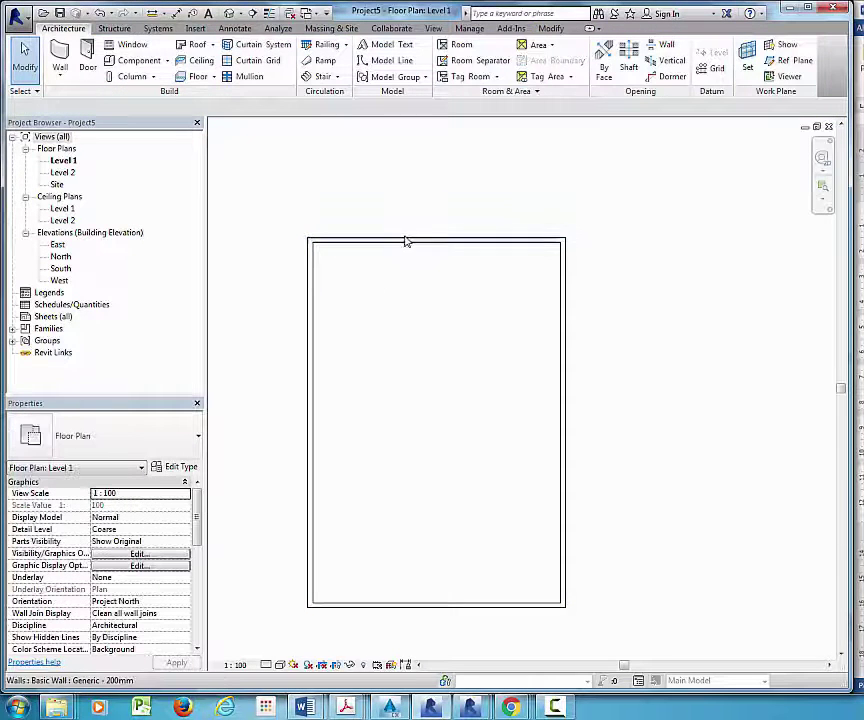
Step: Zoom and pan the plan to recentre the walled rectangle
scroll(552, 262, down, 1)
scroll(552, 262, down, 2)
middle_drag(500, 309, 421, 282)
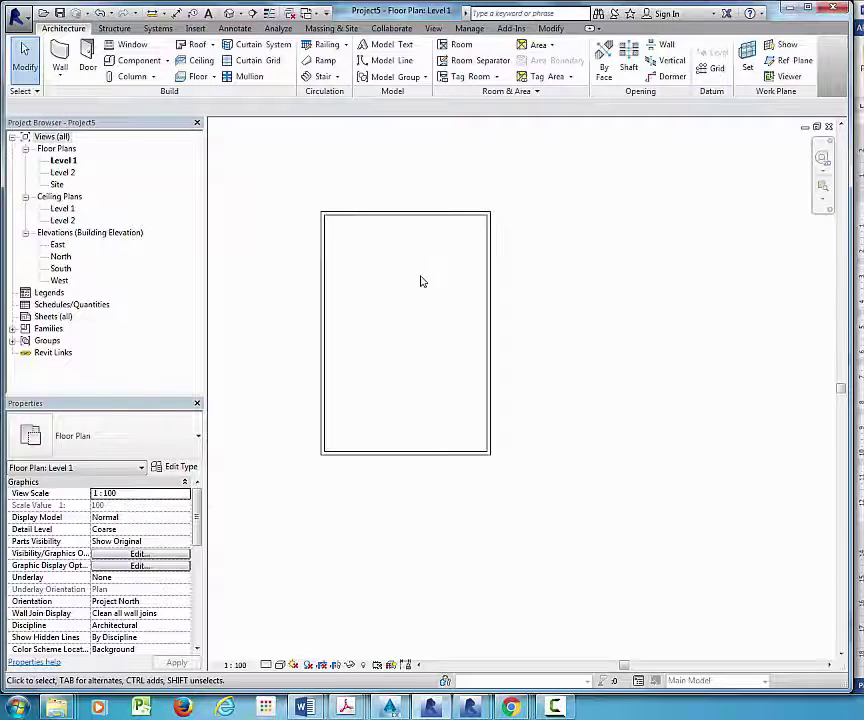
scroll(421, 281, down, 1)
scroll(437, 319, down, 2)
scroll(411, 320, up, 1)
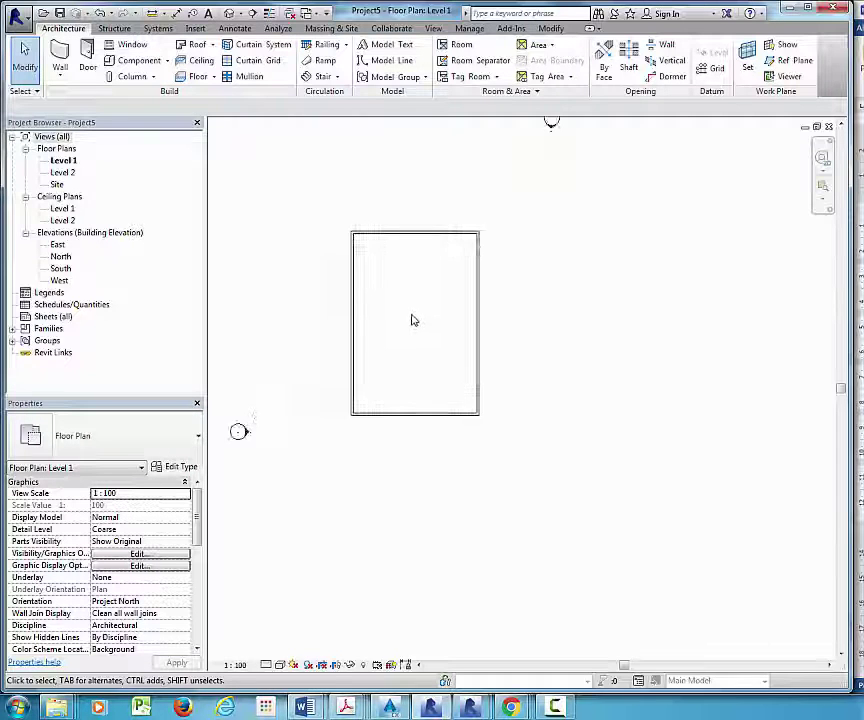
middle_drag(422, 325, 434, 330)
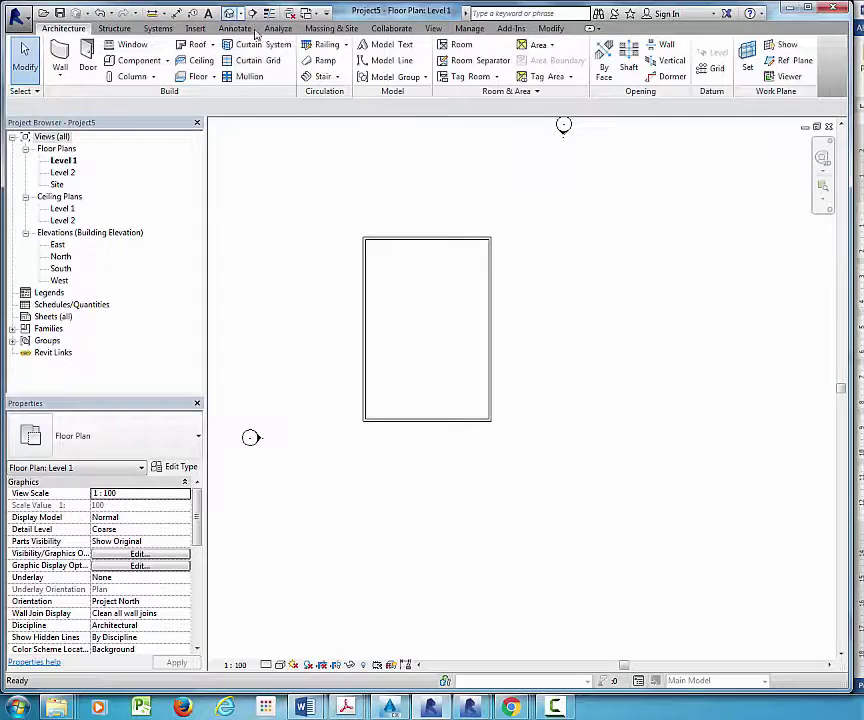
Step: Select the floor in 3D (147.460 m², 22.119 m³), then return to the Level 1 plan
scroll(505, 553, up, 5)
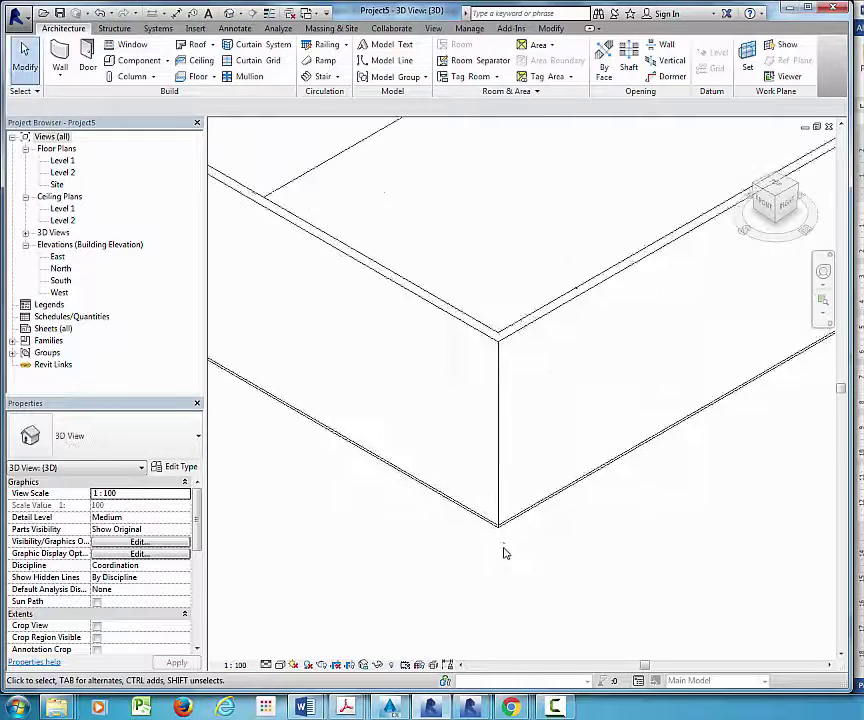
scroll(505, 553, up, 3)
click(497, 505)
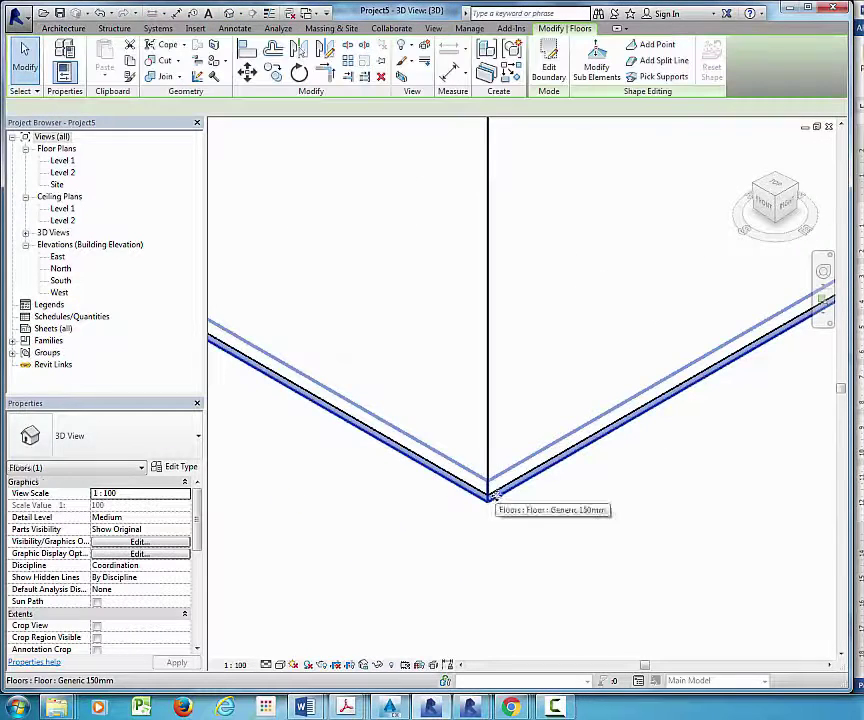
scroll(510, 505, down, 3)
scroll(520, 503, down, 2)
scroll(540, 430, down, 2)
scroll(565, 335, down, 1)
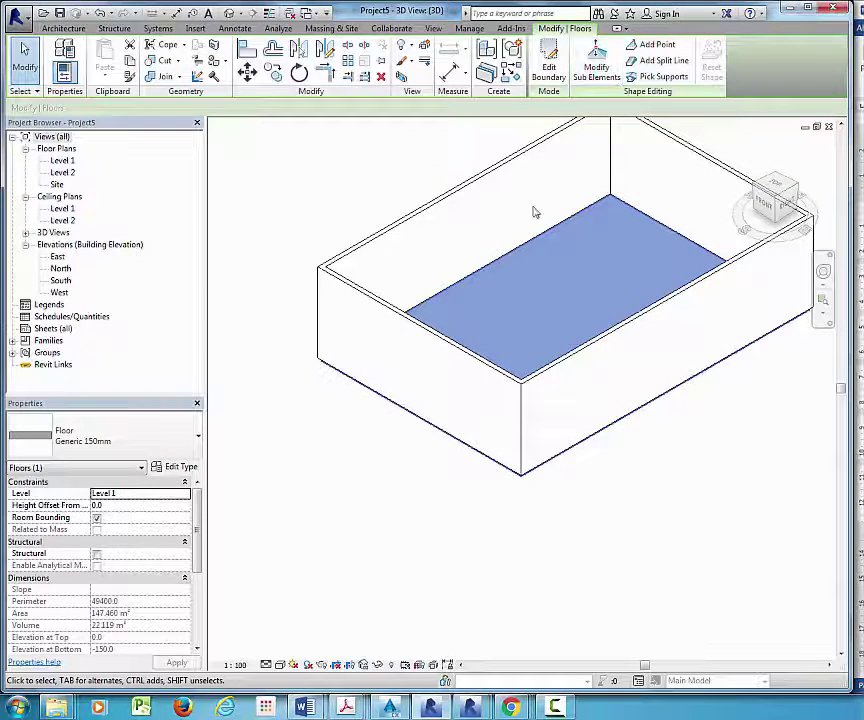
scroll(465, 332, down, 1)
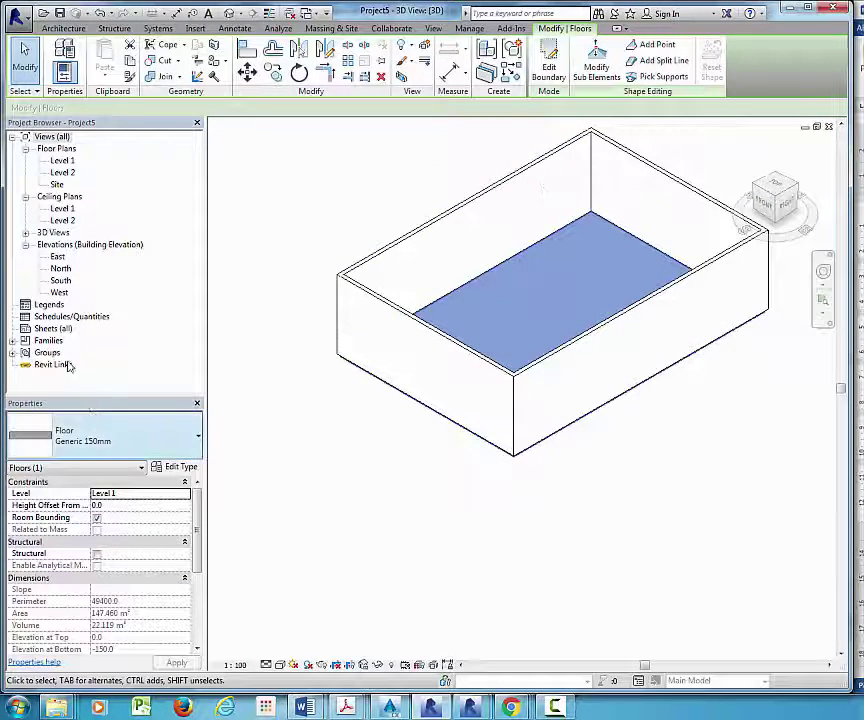
double_click(62, 161)
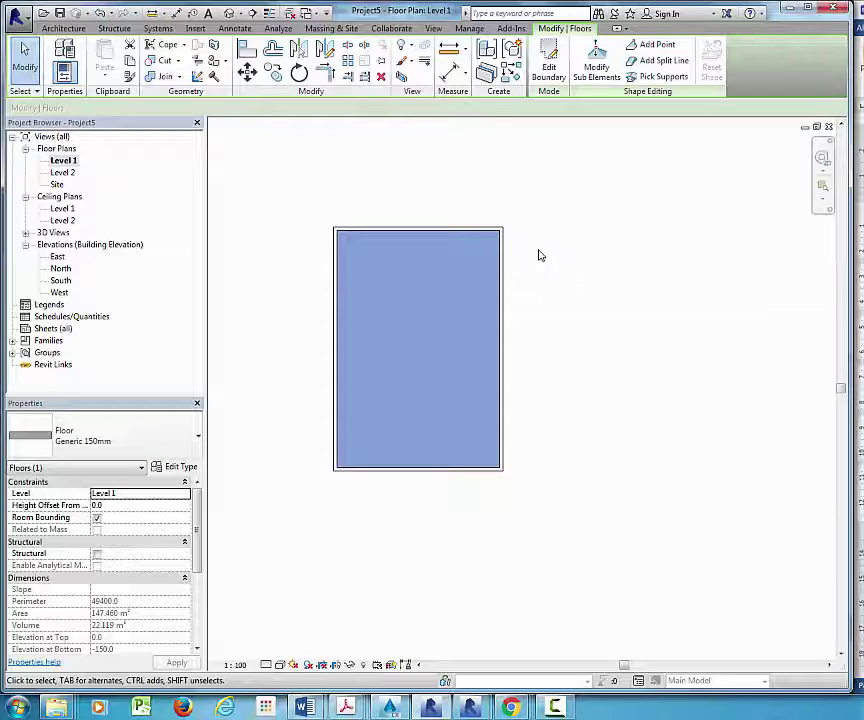
Step: Window-select the floor and its four walls and bring up the Filter dialog
click(540, 260)
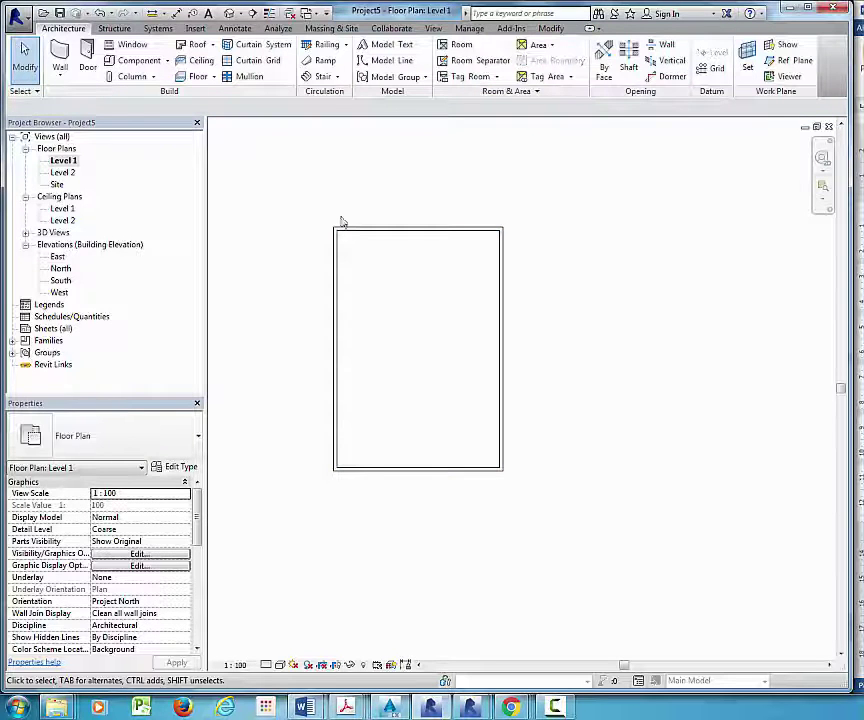
drag(309, 203, 530, 488)
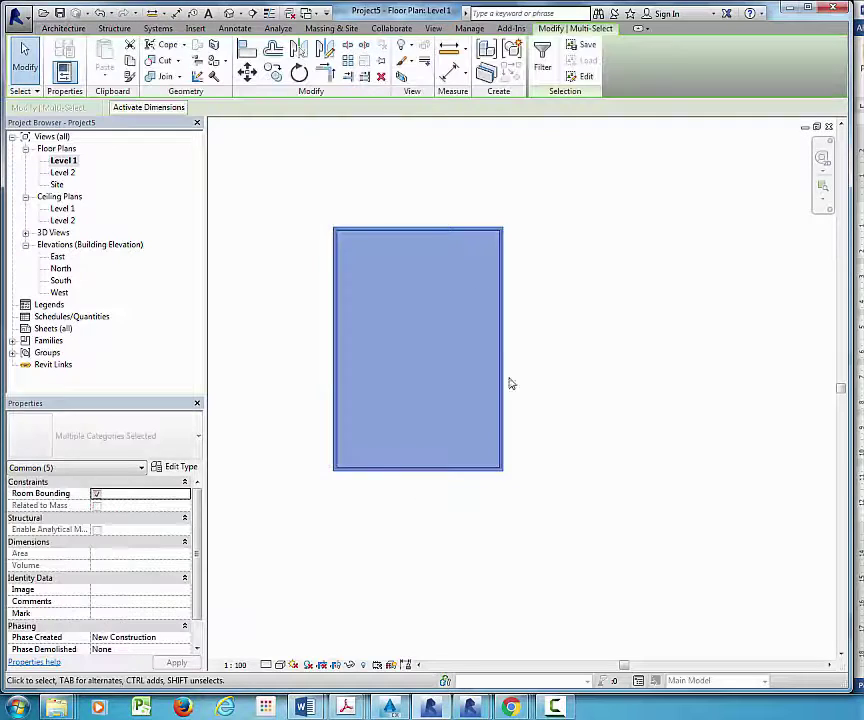
click(311, 216)
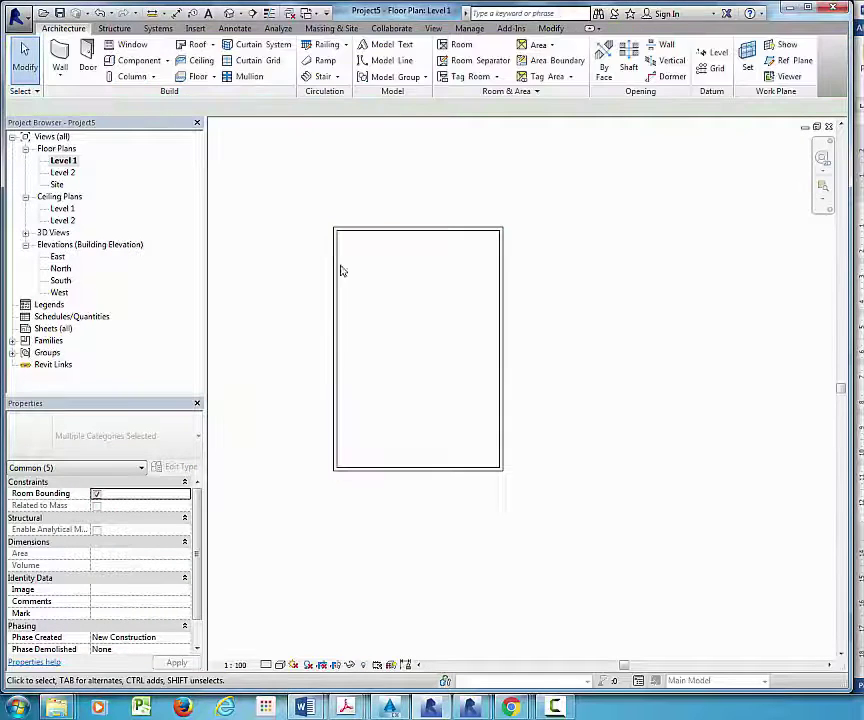
drag(310, 206, 530, 482)
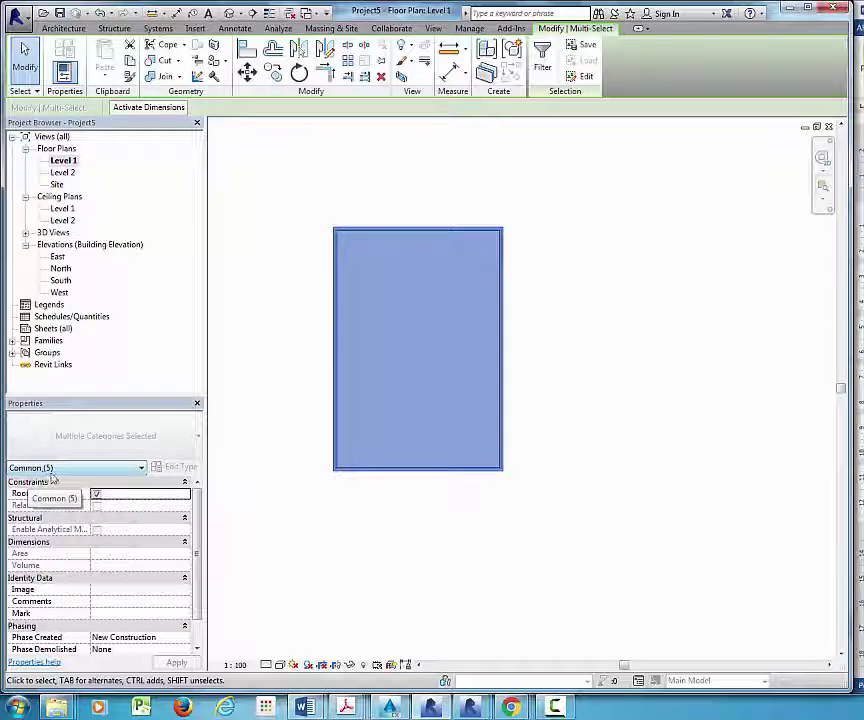
click(58, 472)
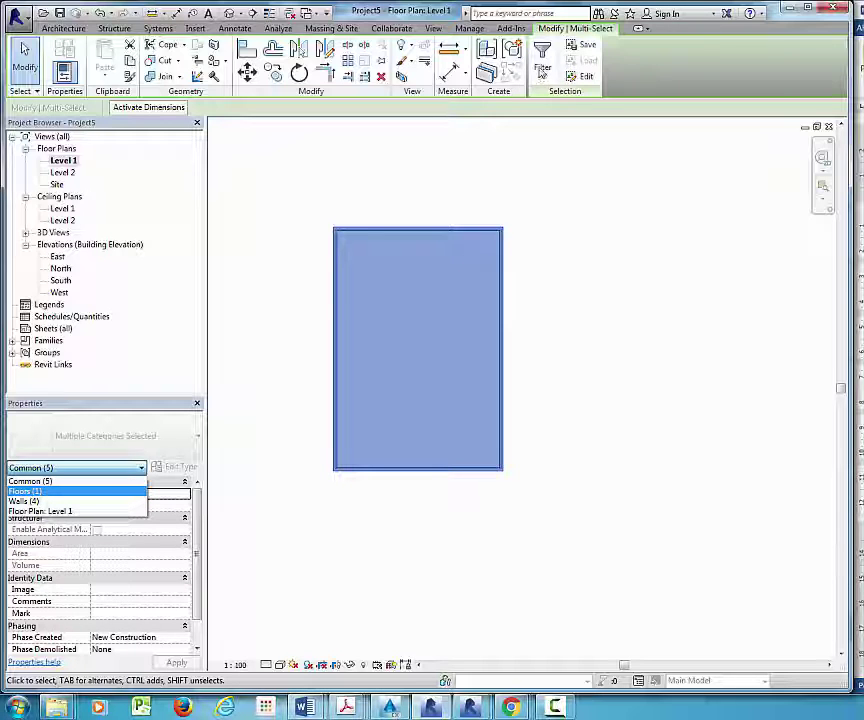
key(Escape)
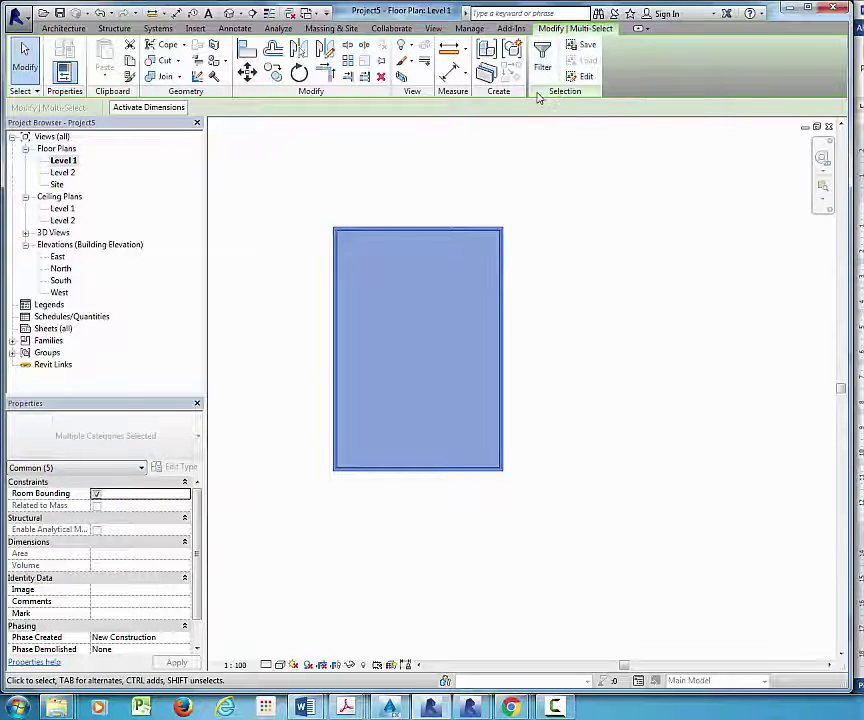
click(545, 70)
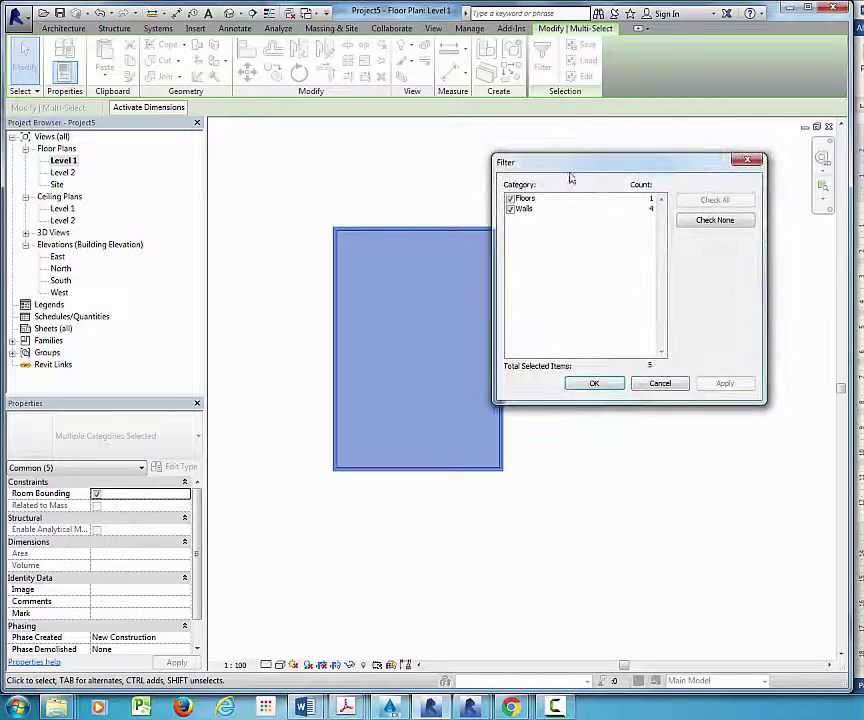
Step: Uncheck Walls in the filter so only the Generic 150mm floor stays selected
mouse_move(565, 168)
mouse_down()
mouse_move(623, 177)
mouse_move(604, 178)
mouse_up()
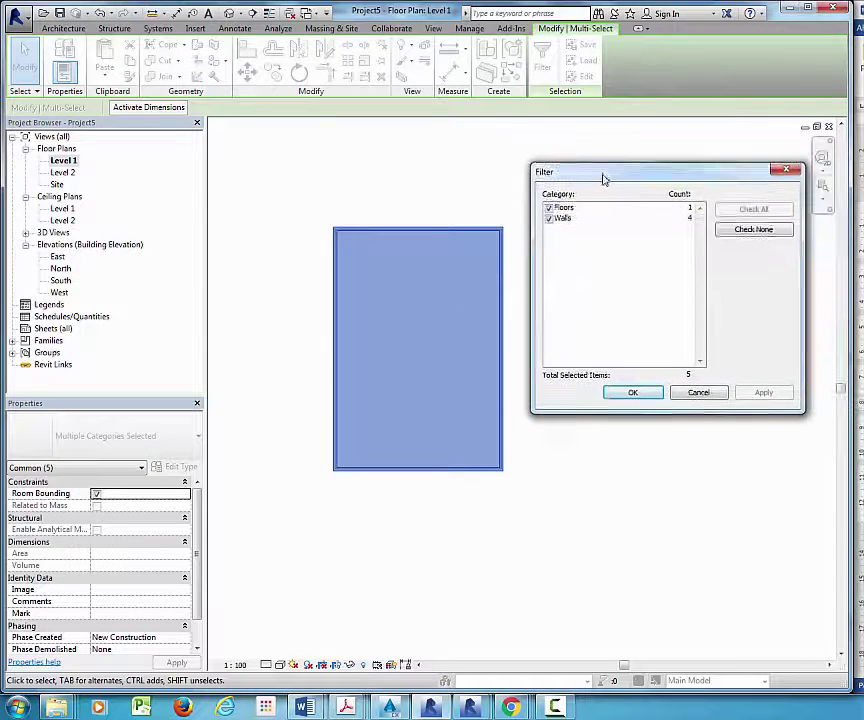
click(568, 220)
click(566, 211)
click(566, 220)
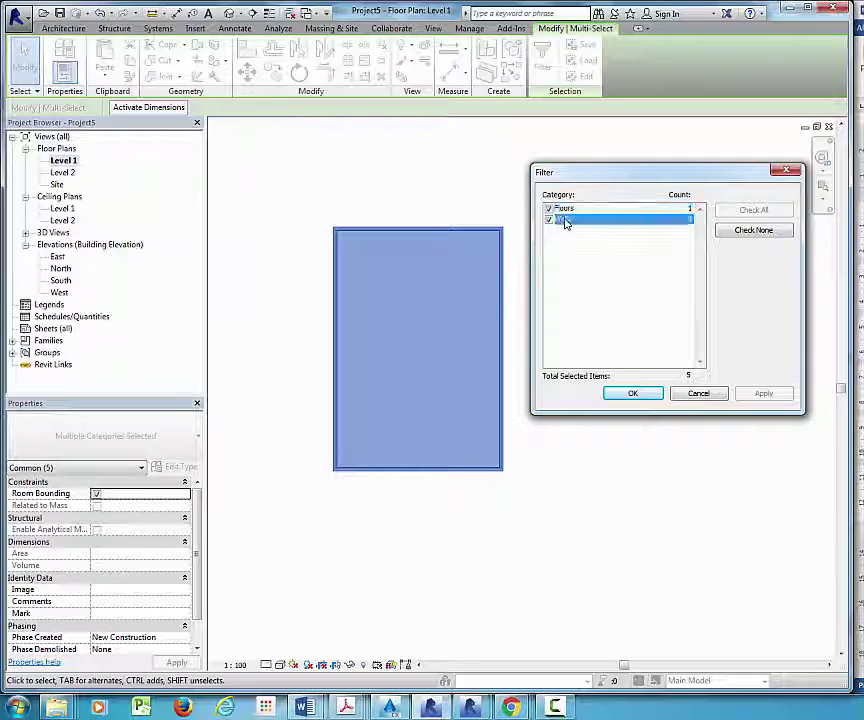
click(566, 211)
click(565, 220)
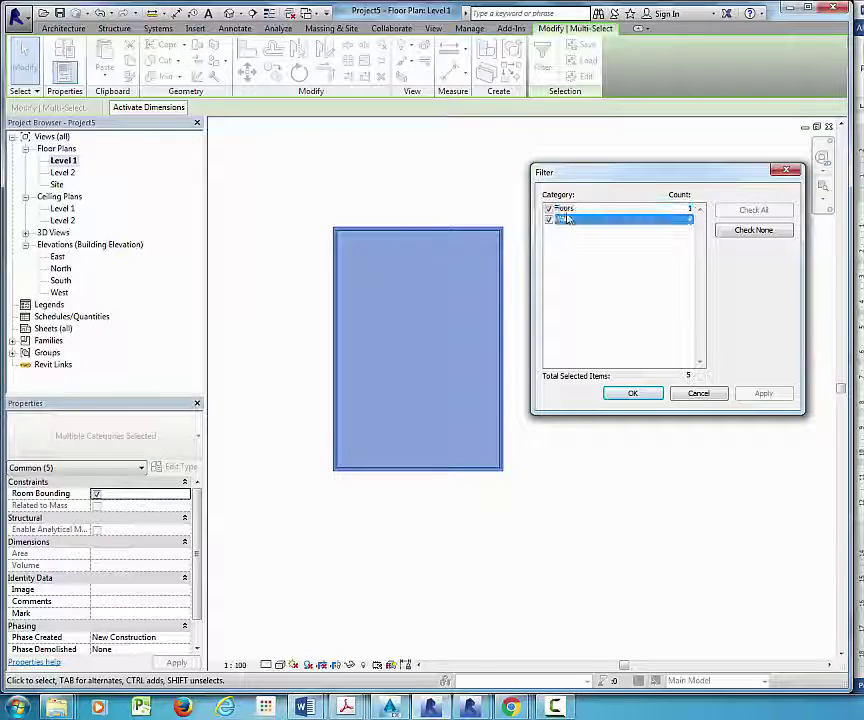
click(564, 210)
click(566, 220)
click(562, 211)
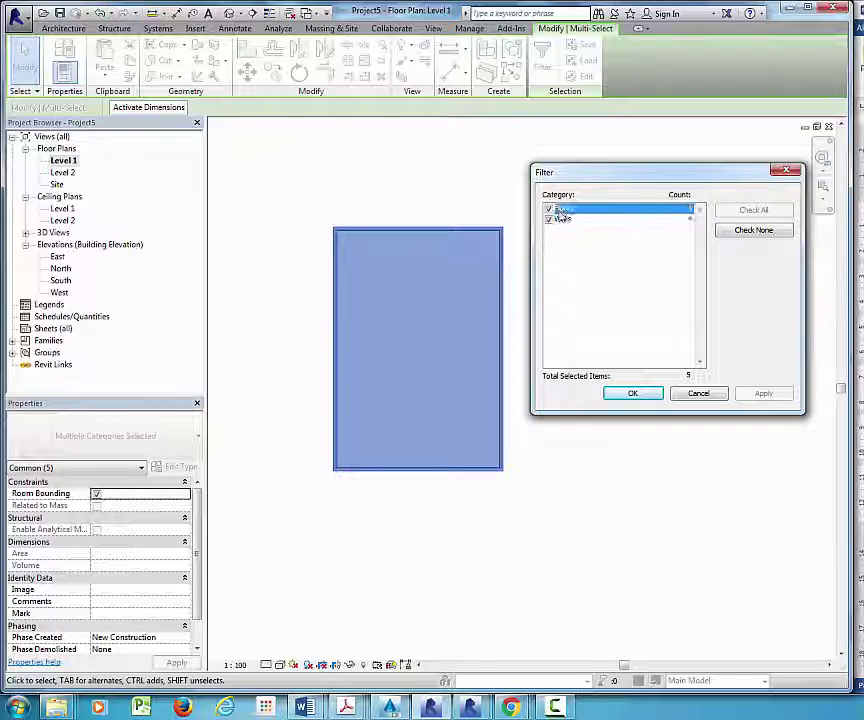
click(564, 220)
click(563, 211)
click(562, 221)
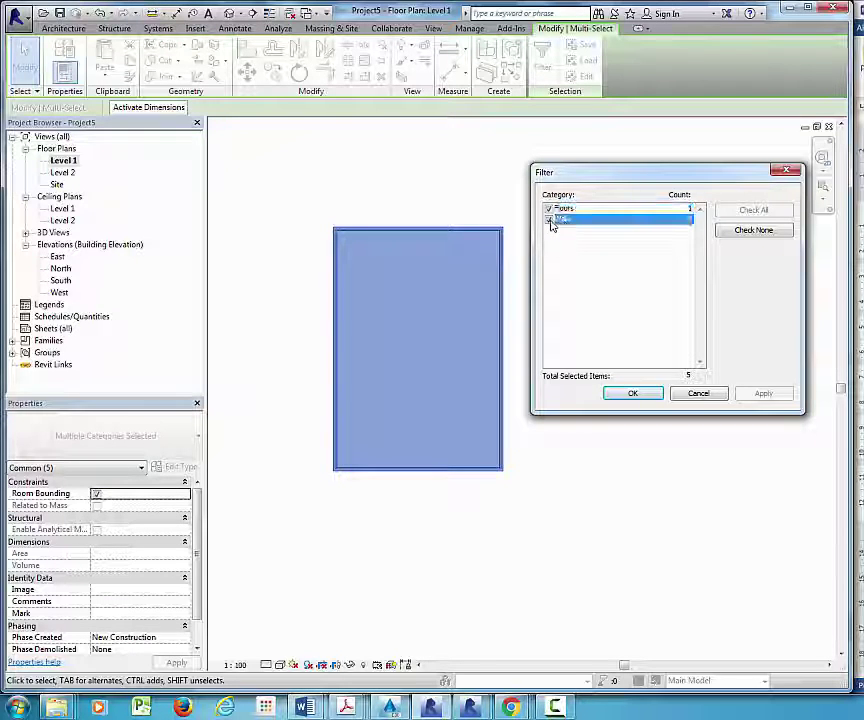
click(548, 220)
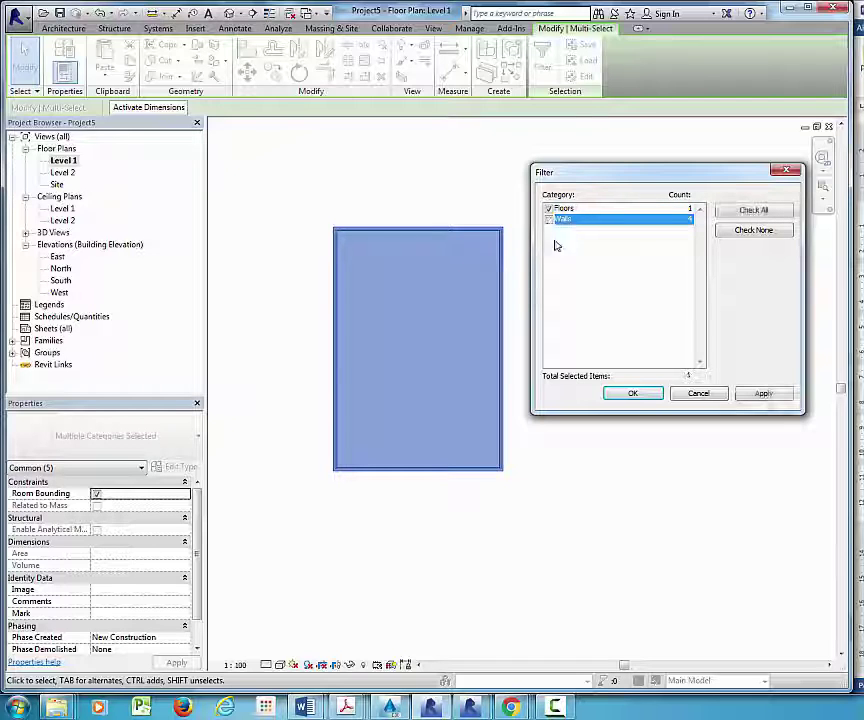
click(627, 395)
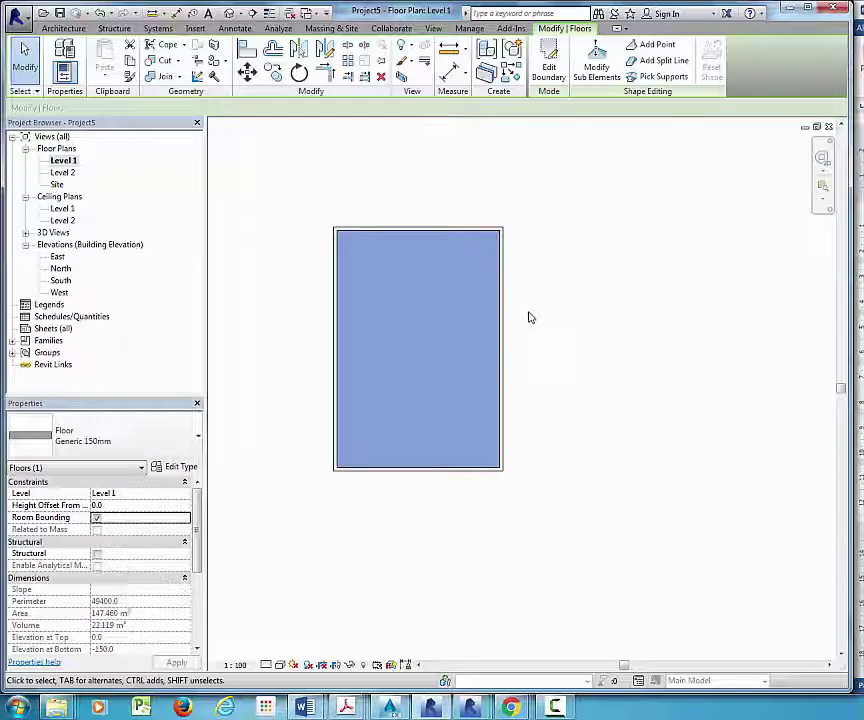
Step: Filter the room selection down to its floor and copy it to the right
click(512, 252)
scroll(488, 239, down, 2)
scroll(543, 269, up, 1)
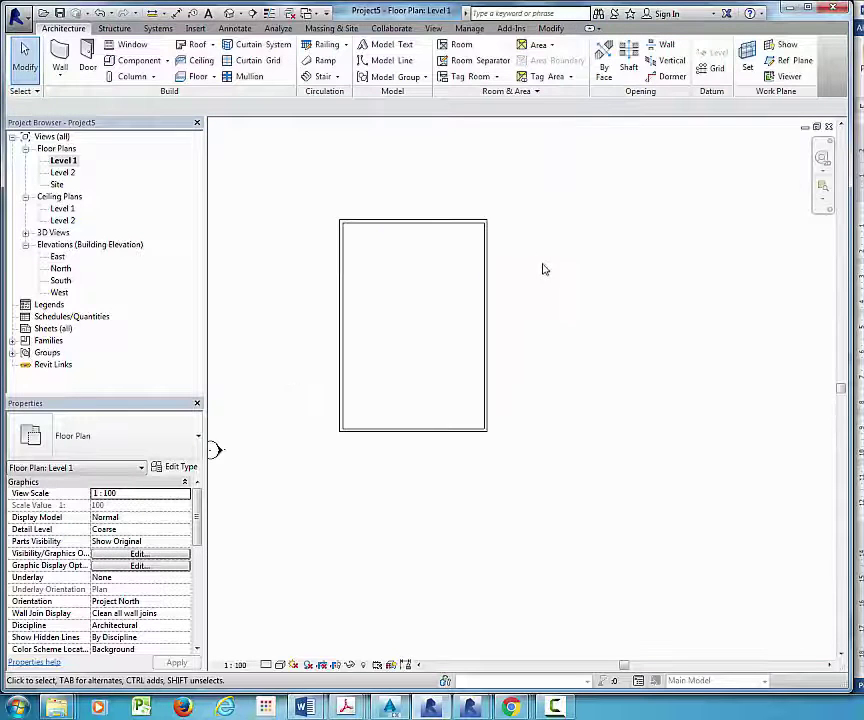
middle_drag(543, 269, 503, 247)
scroll(480, 242, down, 2)
scroll(462, 258, up, 1)
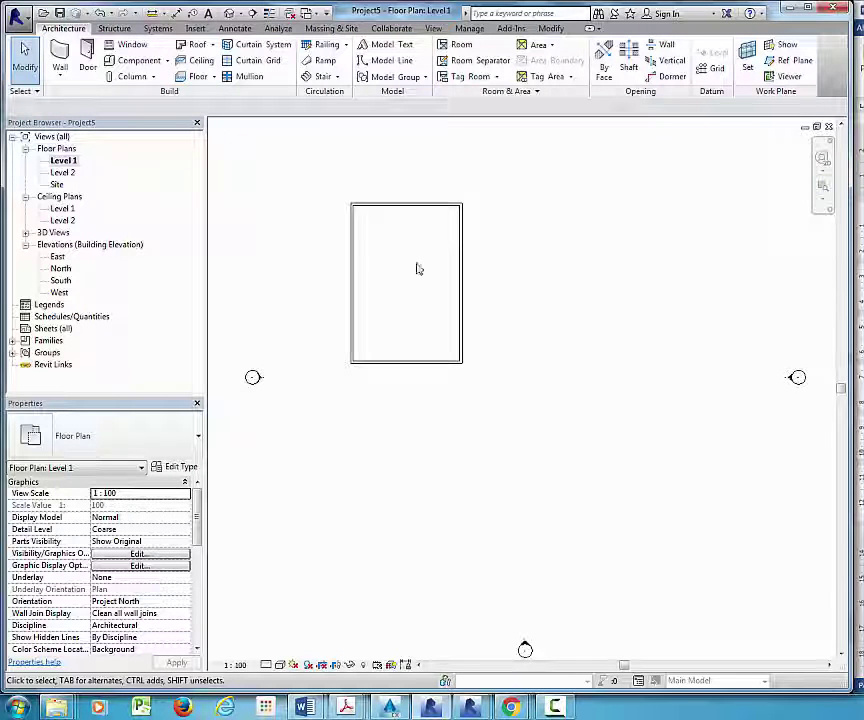
drag(324, 170, 498, 418)
click(543, 54)
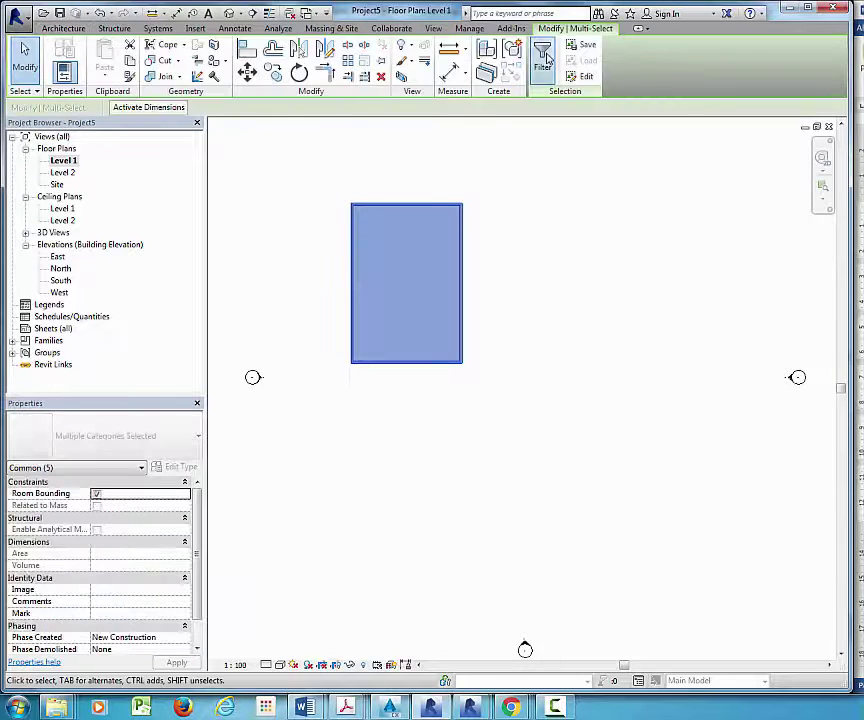
click(549, 219)
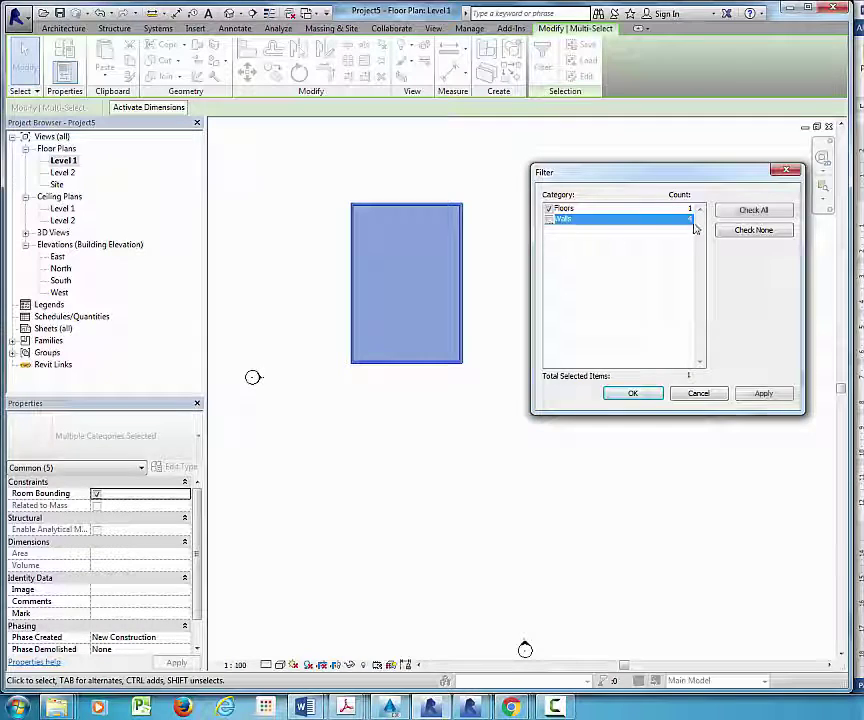
click(633, 393)
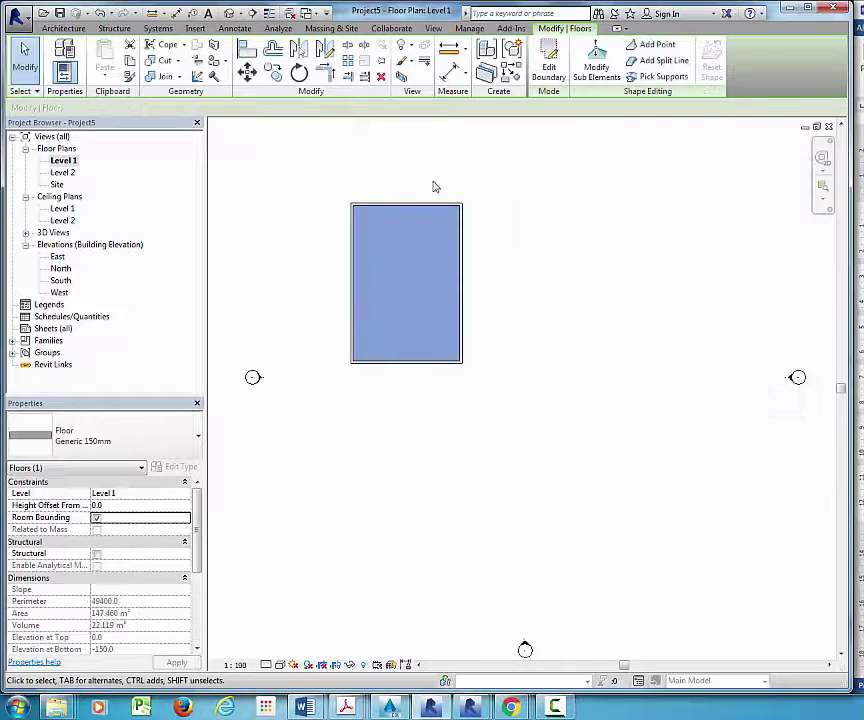
click(272, 72)
click(476, 206)
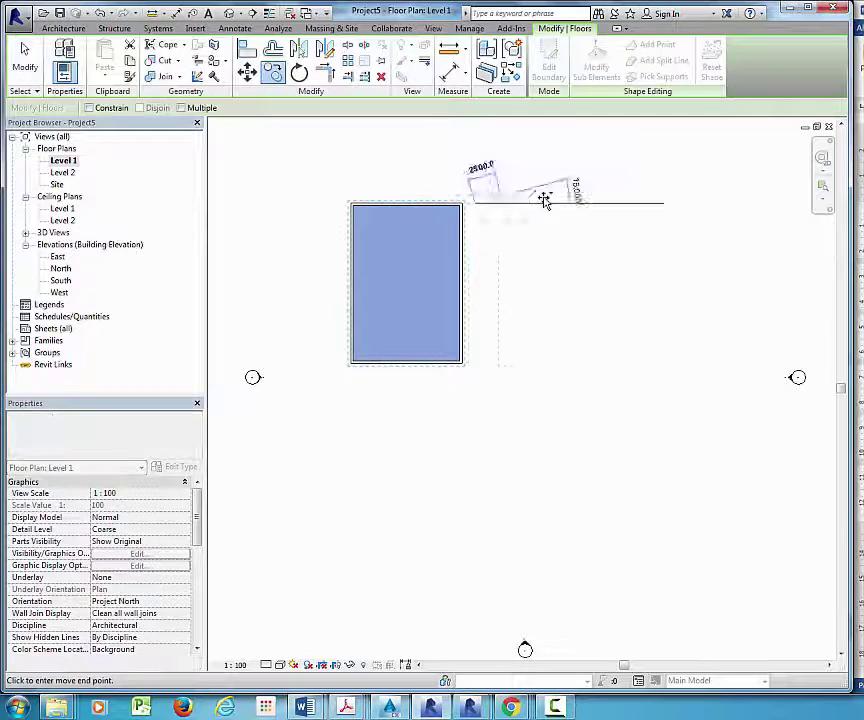
click(666, 203)
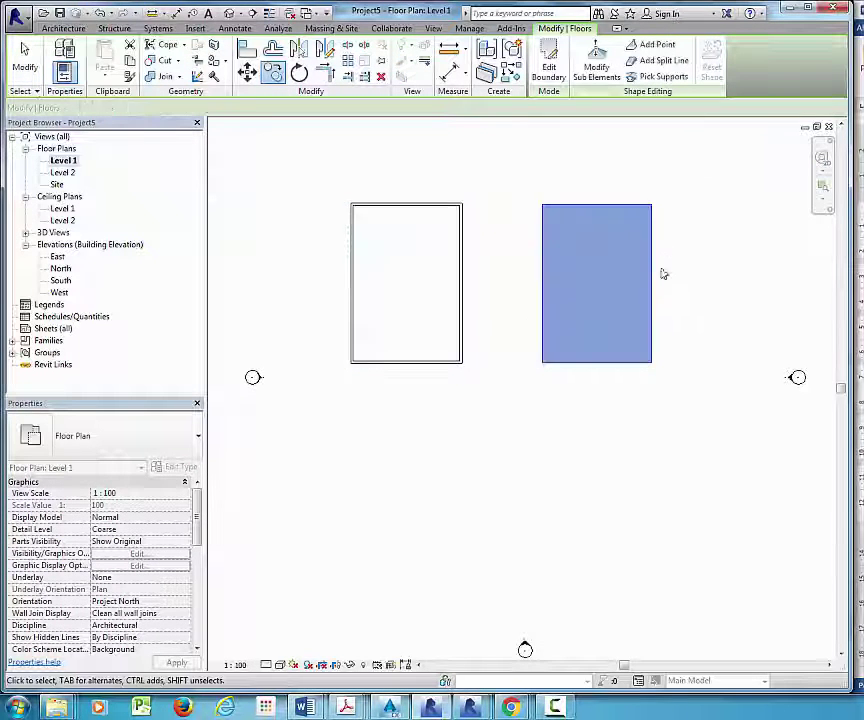
click(519, 291)
Step: Filter the room to its floor again and copy it below the original
drag(322, 170, 494, 401)
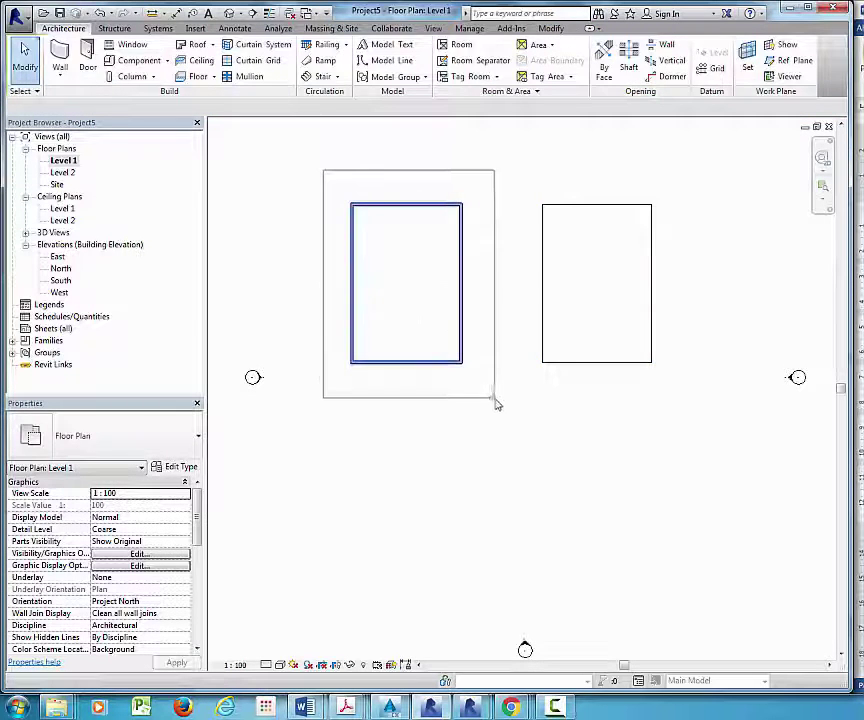
click(546, 77)
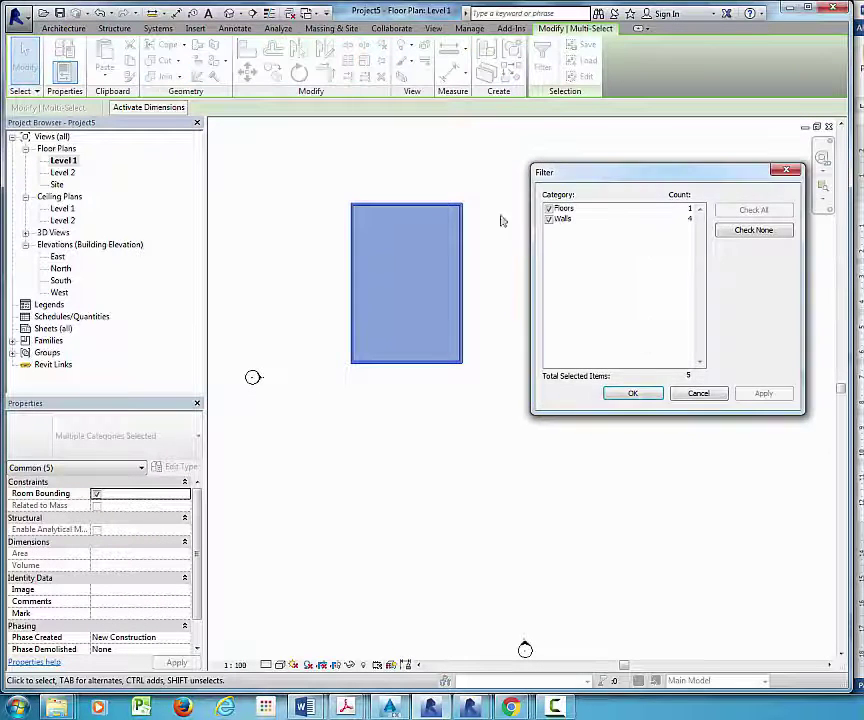
click(548, 218)
click(632, 393)
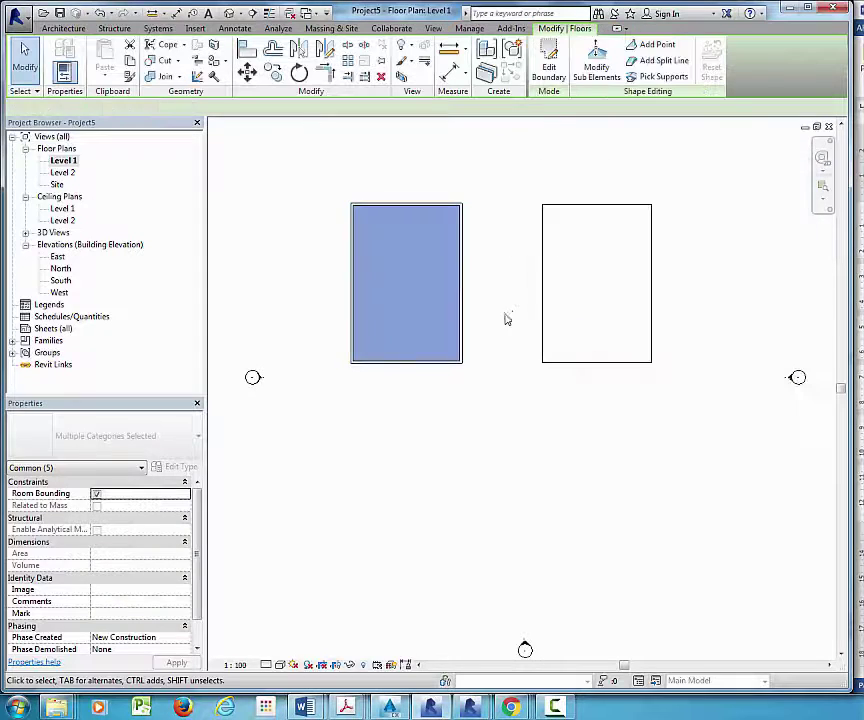
click(273, 72)
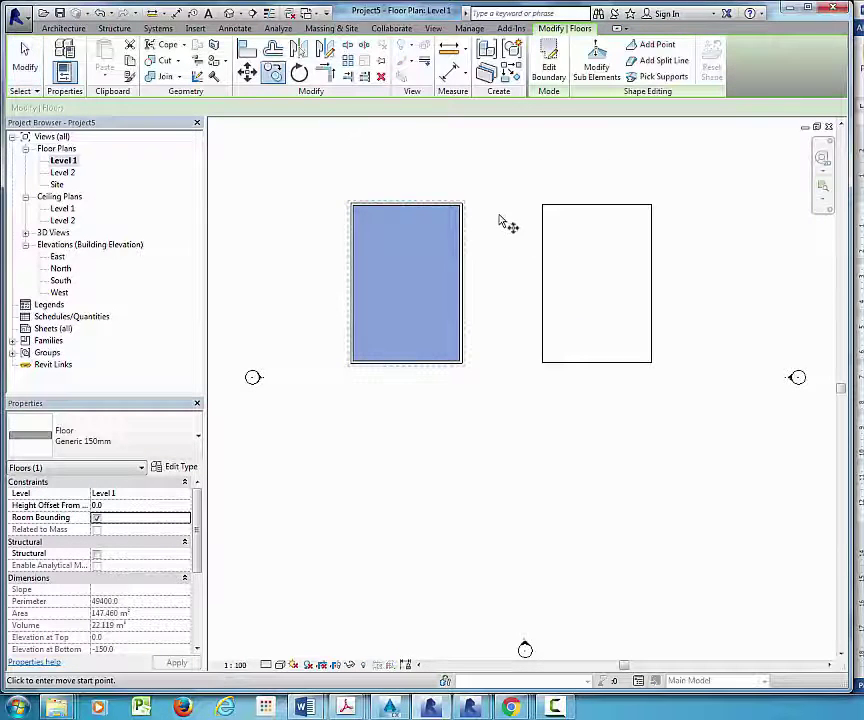
click(494, 210)
click(498, 423)
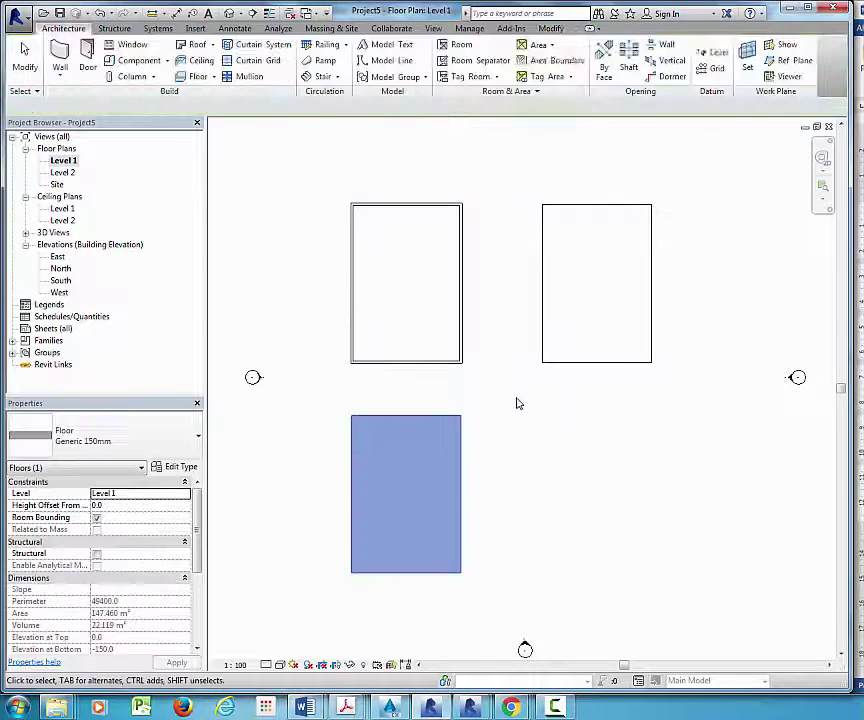
click(515, 403)
scroll(485, 295, up, 2)
scroll(557, 240, down, 1)
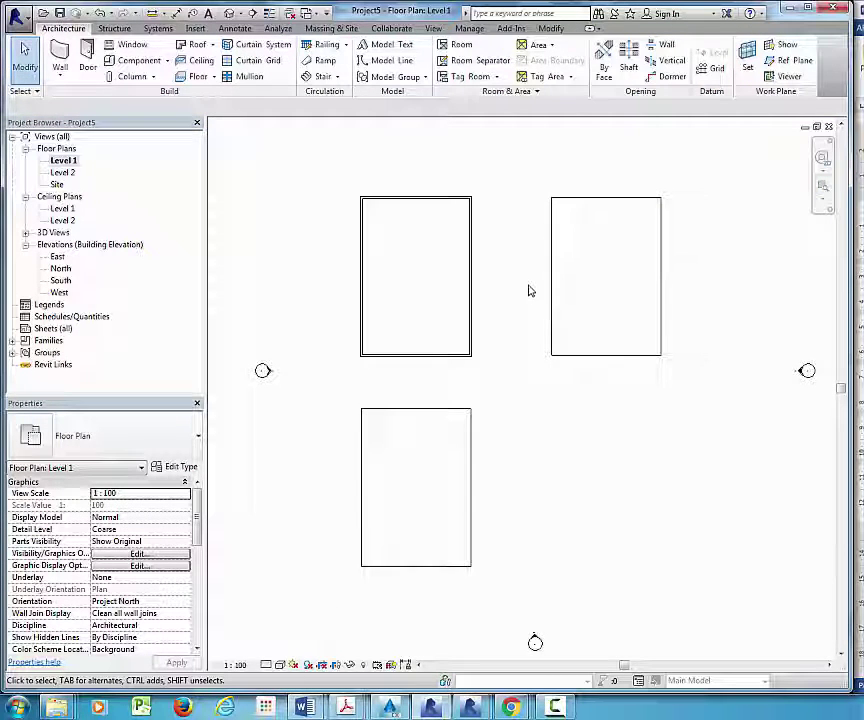
scroll(530, 289, down, 1)
scroll(530, 289, up, 1)
Step: Enclose the right floor copy with a wall rectangle aligned by Finish Face: Exterior
click(60, 77)
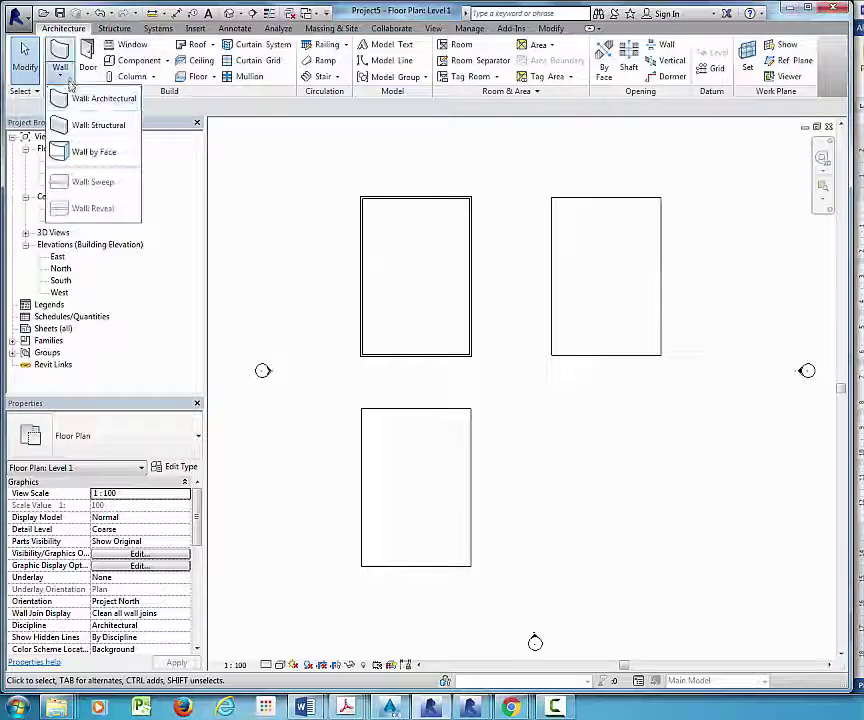
click(74, 98)
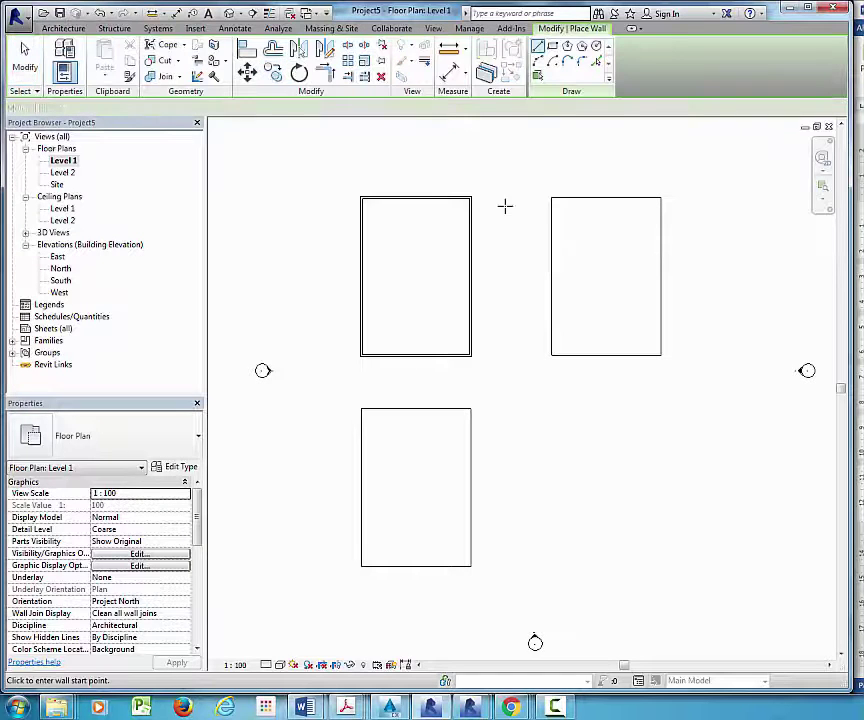
scroll(543, 214, up, 1)
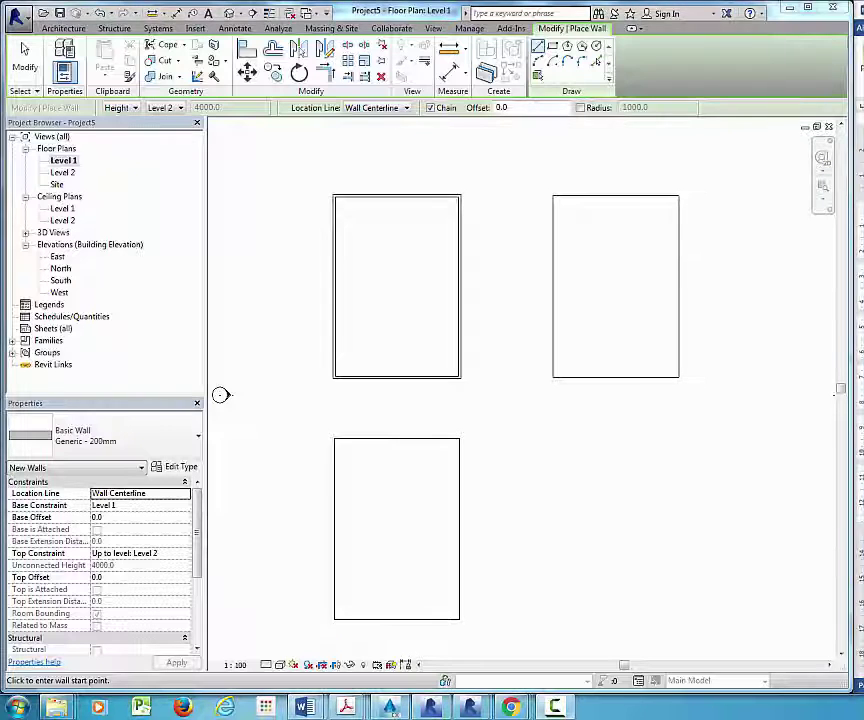
click(376, 108)
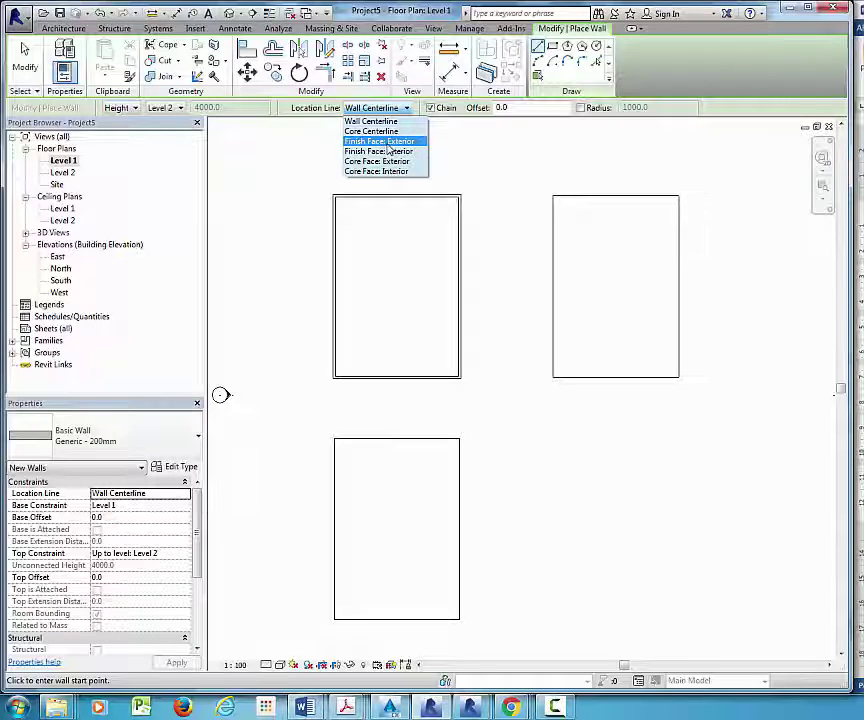
click(385, 143)
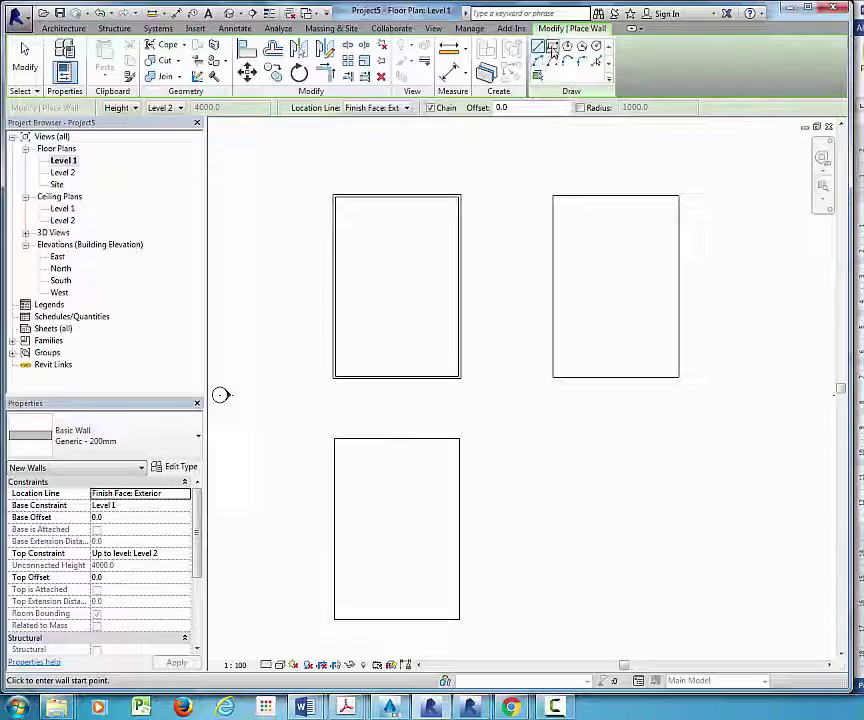
click(555, 52)
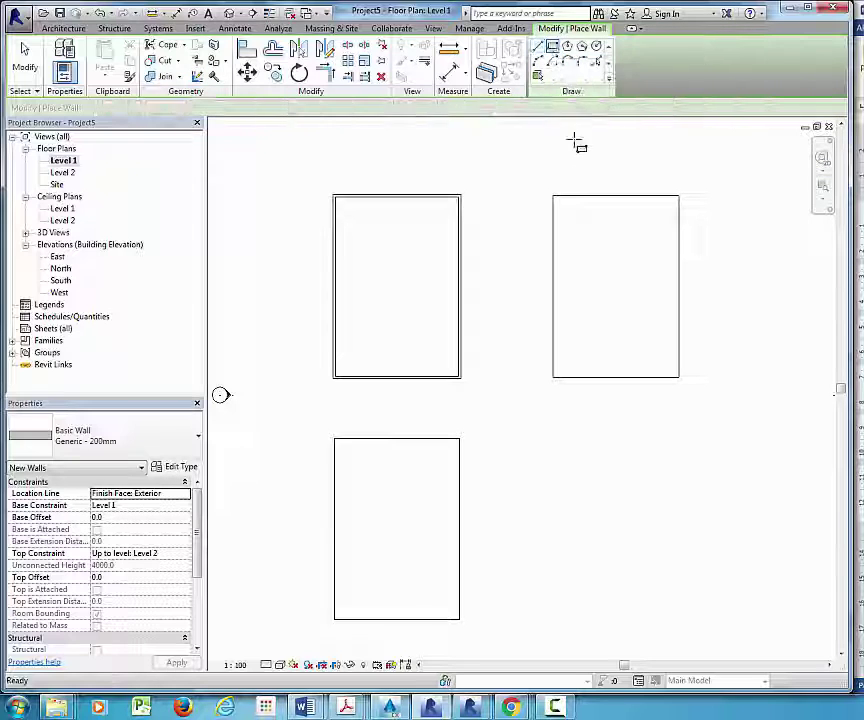
scroll(556, 200, up, 2)
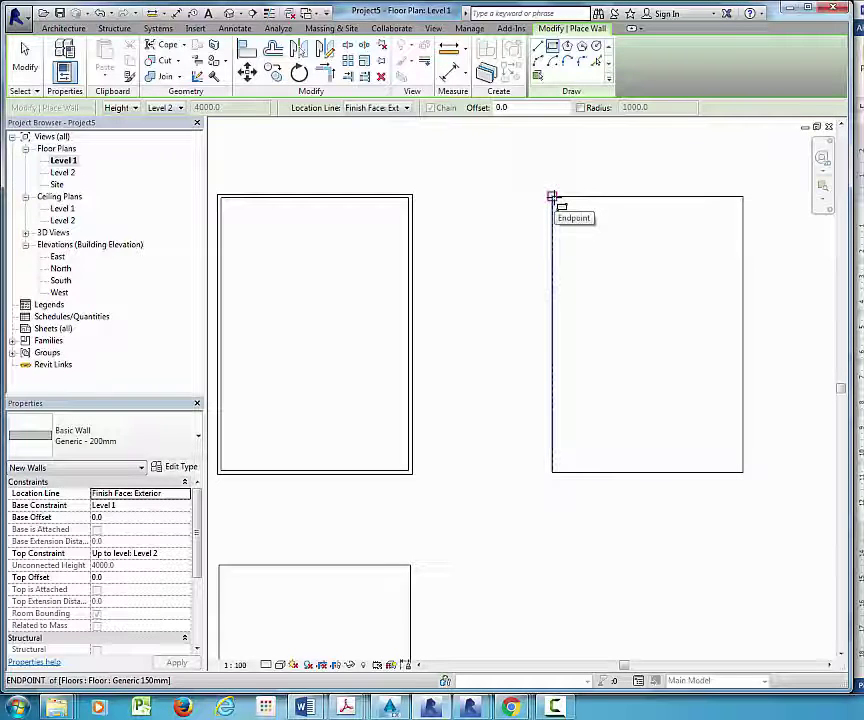
click(553, 197)
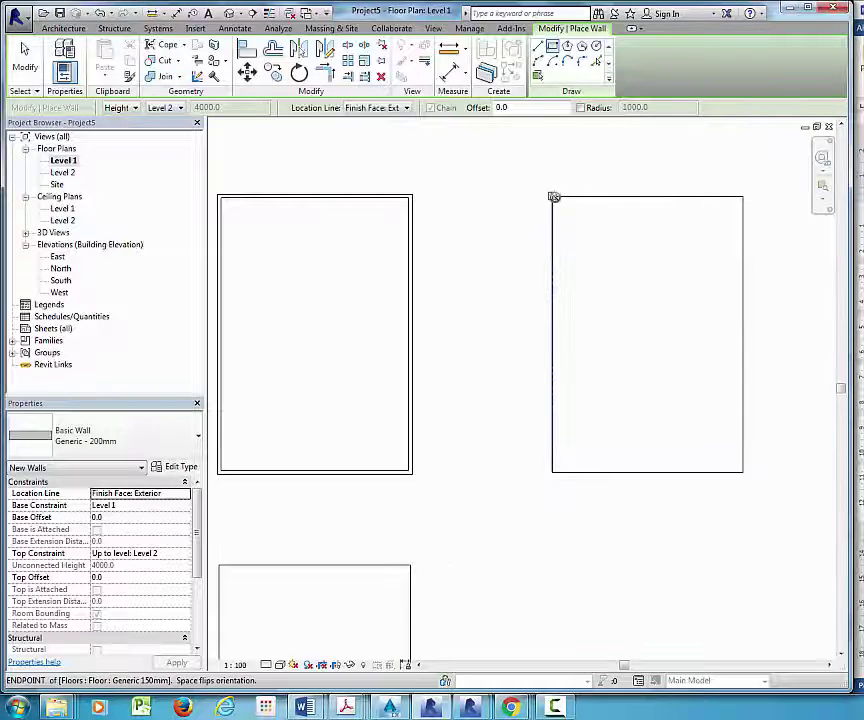
click(741, 470)
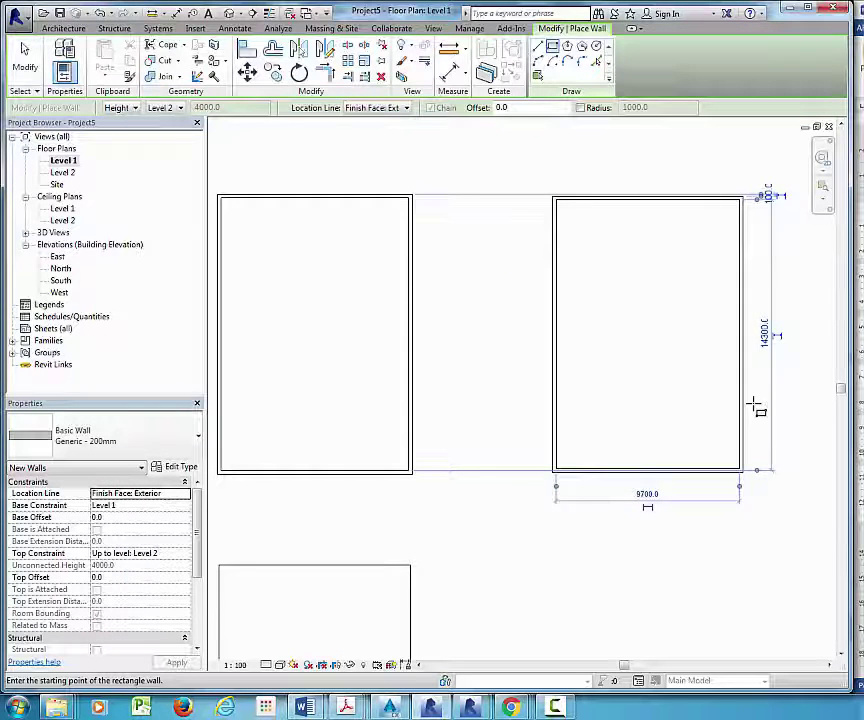
key(Escape)
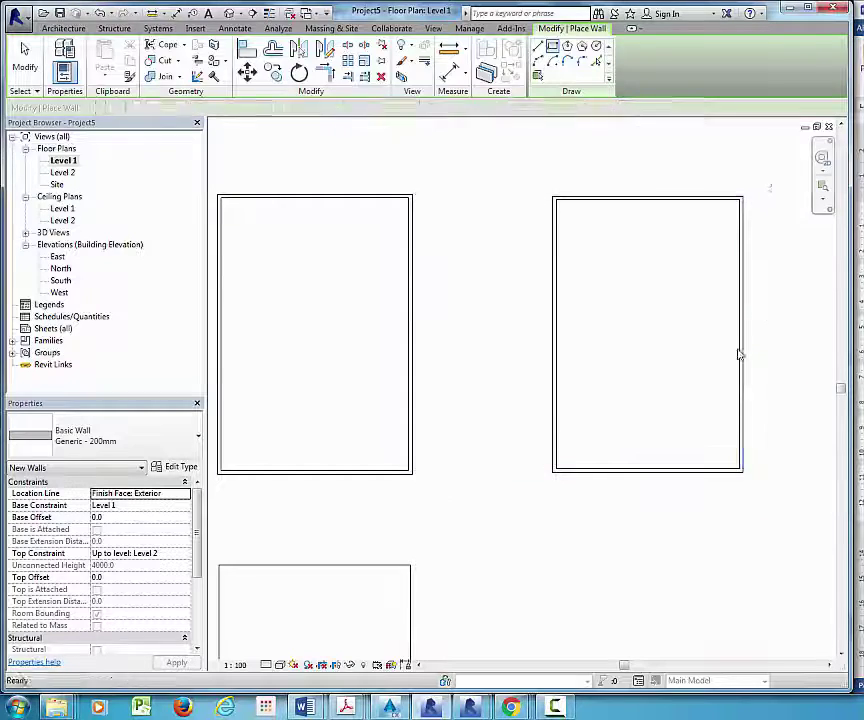
key(Escape)
Step: Restart the wall tool with WA and set the location line to Finish Face: Interior
scroll(735, 205, up, 3)
scroll(715, 222, down, 4)
scroll(710, 226, down, 2)
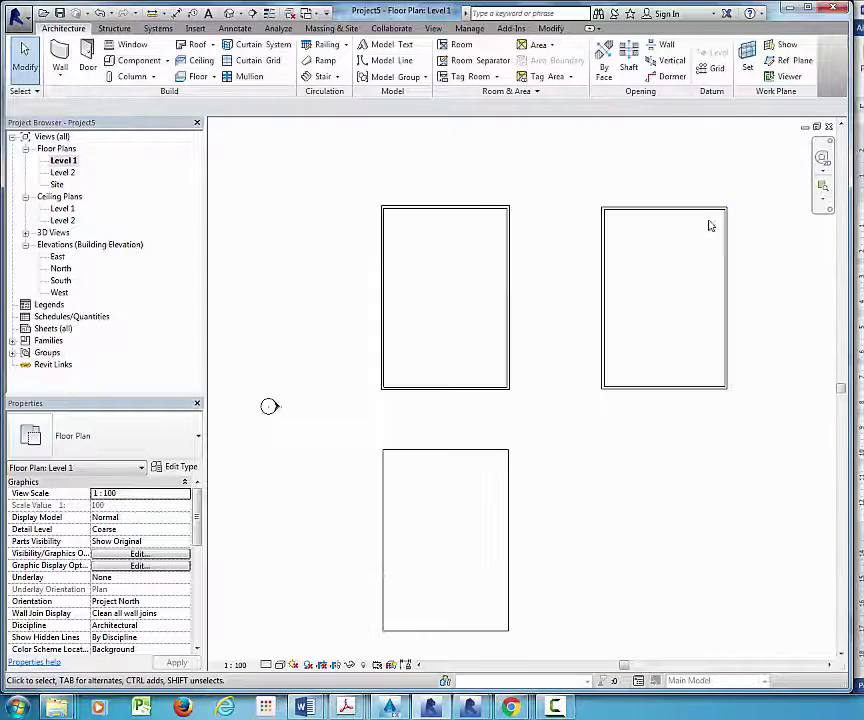
scroll(600, 338, up, 1)
scroll(515, 448, down, 2)
scroll(510, 430, up, 1)
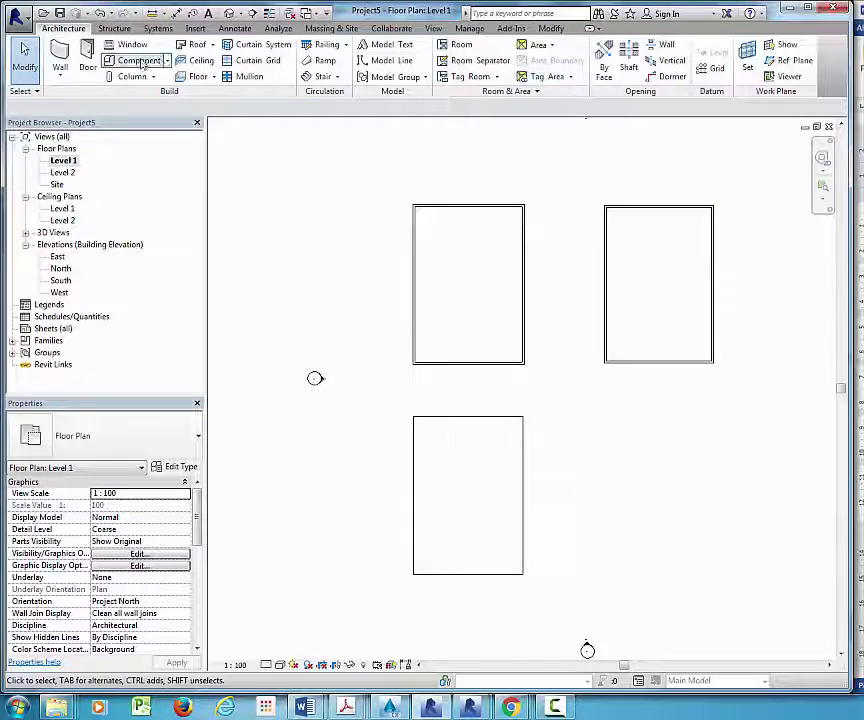
key(w)
key(a)
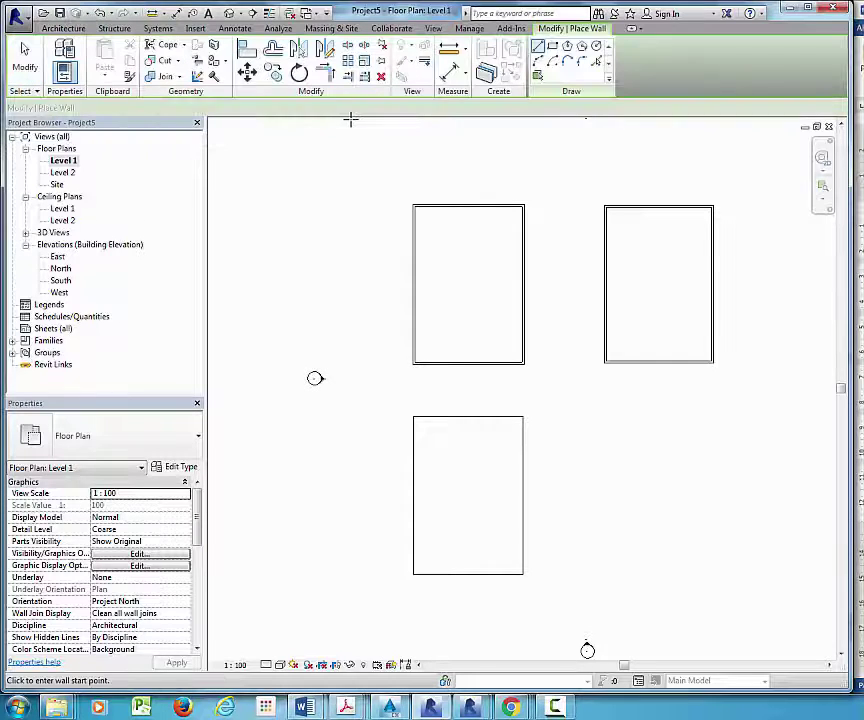
click(352, 108)
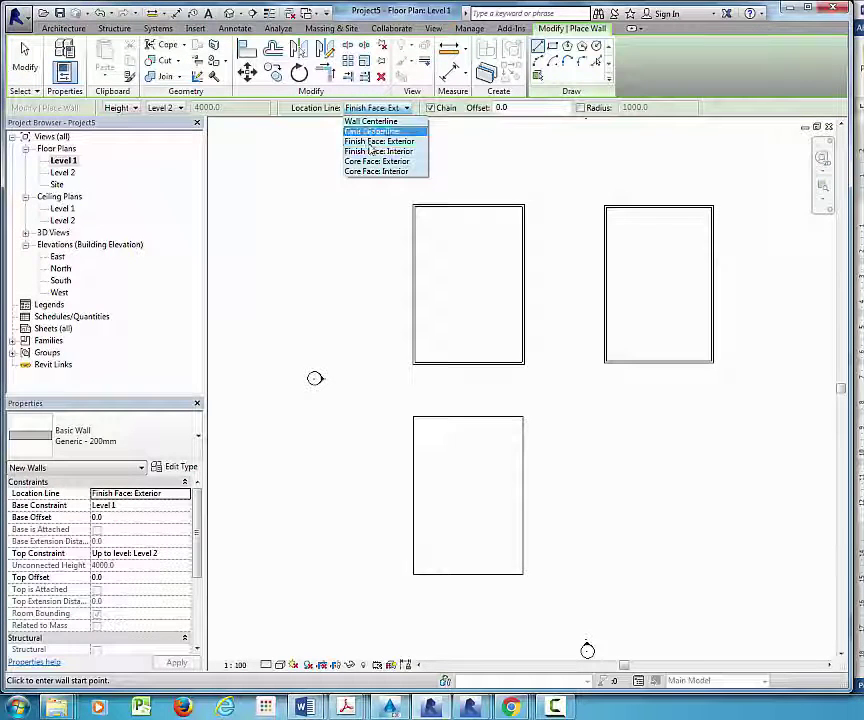
click(380, 151)
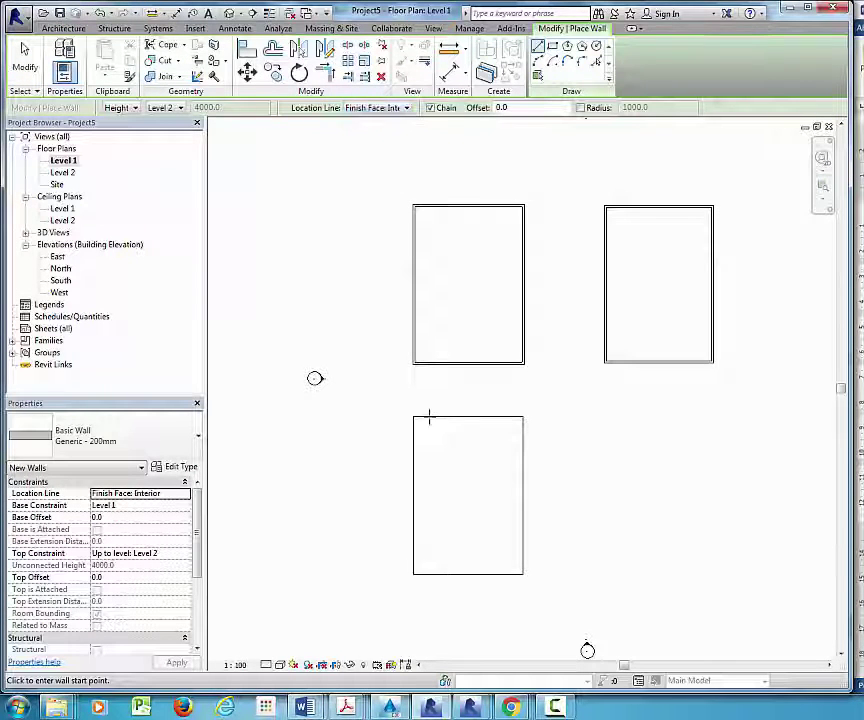
Step: Begin a wall at the lower floor's top-left corner, then cancel it
scroll(420, 420, up, 2)
scroll(413, 424, up, 2)
scroll(410, 411, down, 1)
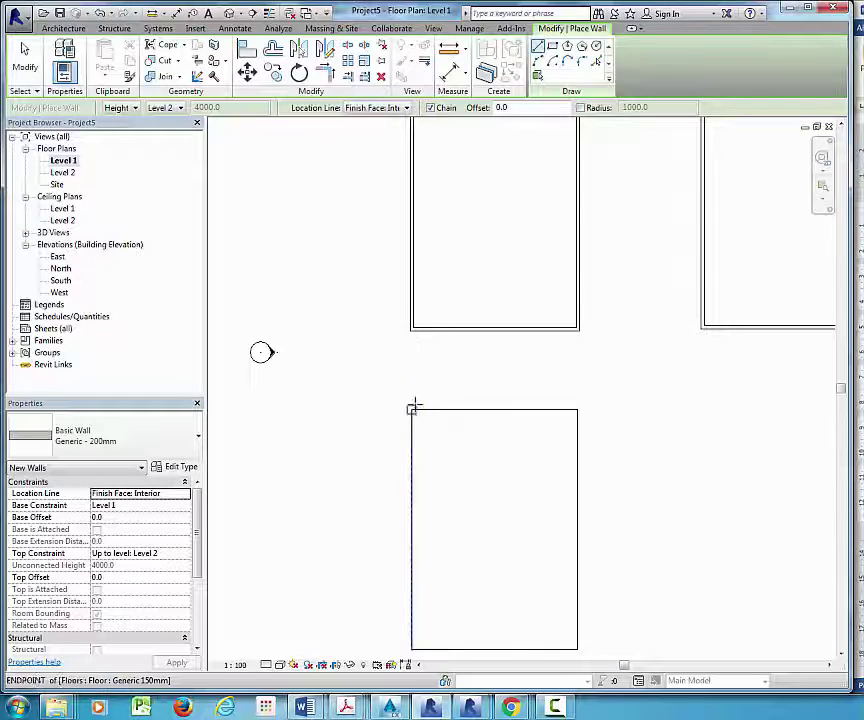
scroll(409, 390, down, 1)
scroll(409, 390, up, 2)
click(411, 393)
scroll(425, 386, down, 2)
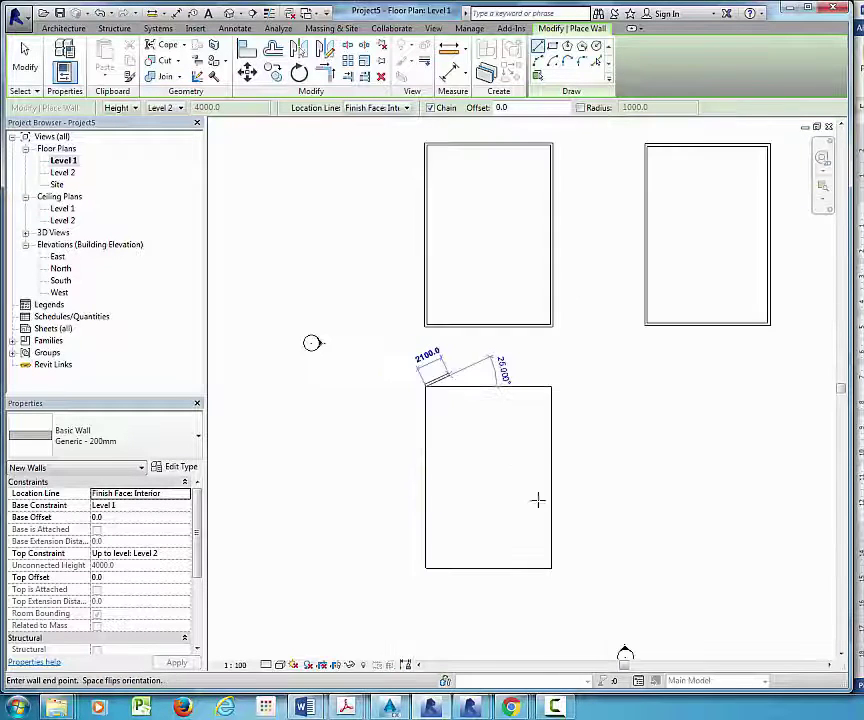
key(Escape)
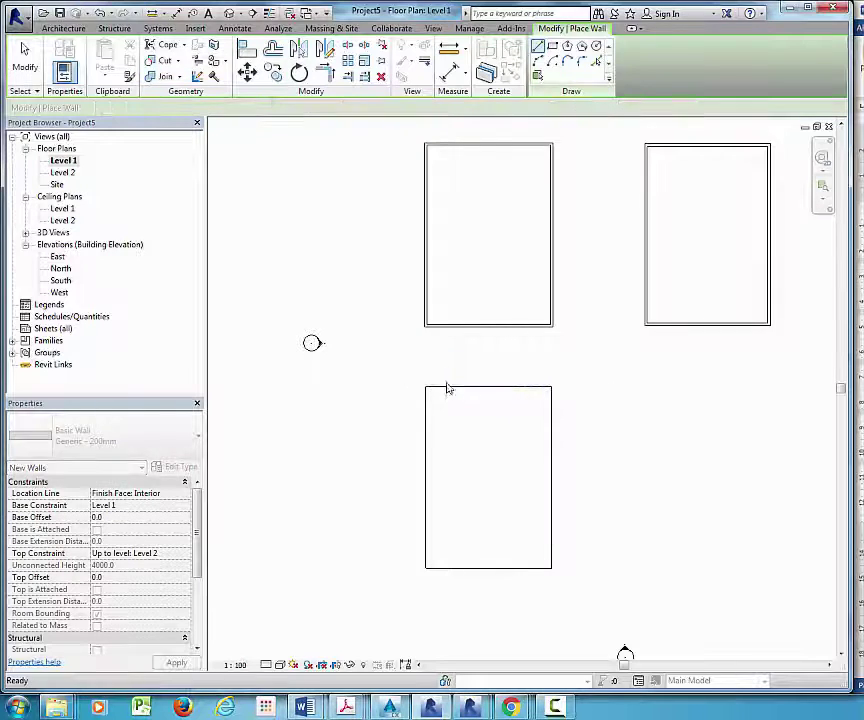
Step: Draw a rectangle of Generic 200mm walls around the lower floor outline
click(553, 48)
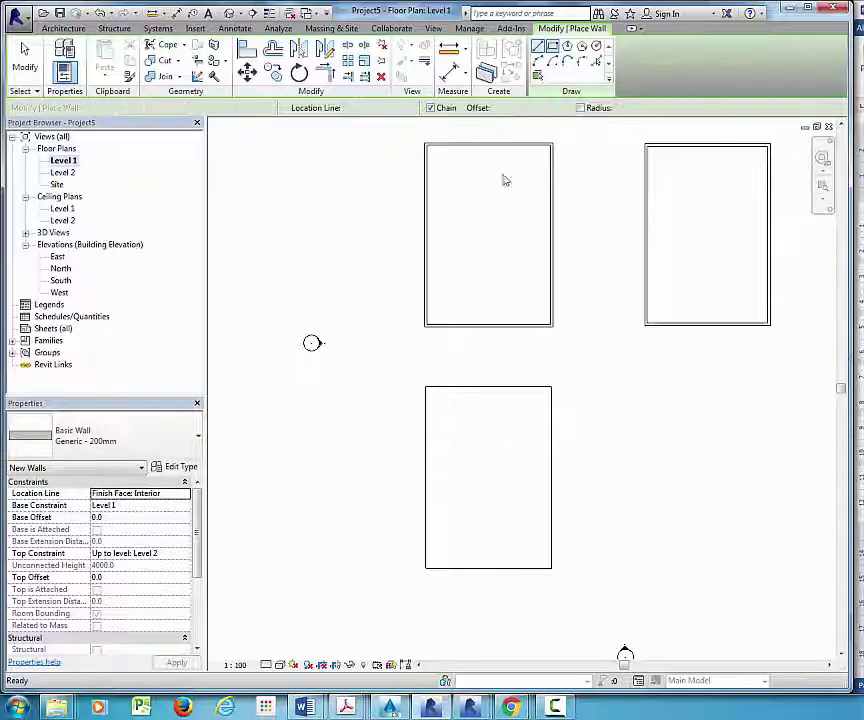
scroll(427, 392, up, 1)
click(429, 385)
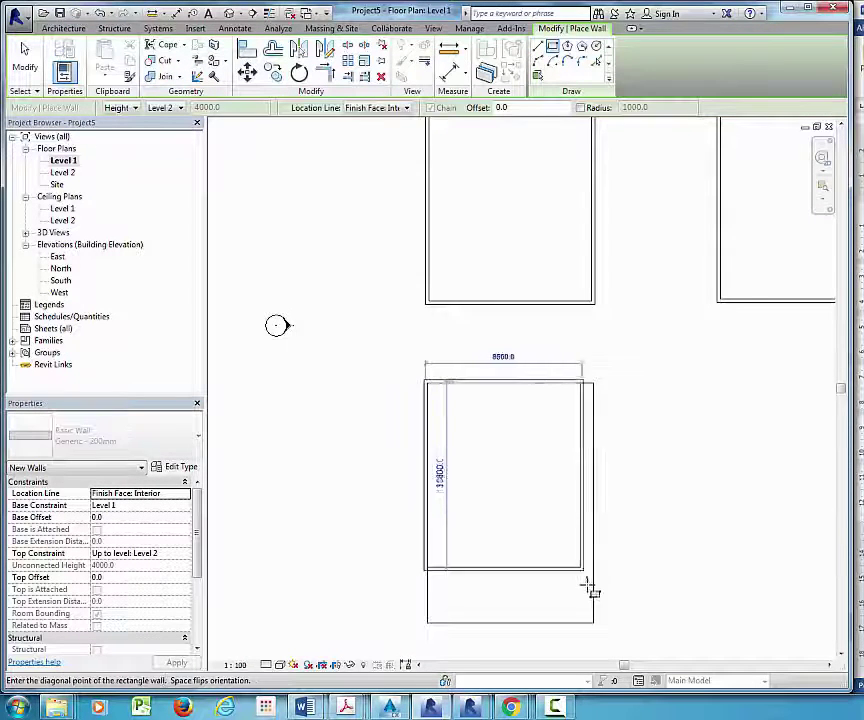
click(594, 622)
key(Escape)
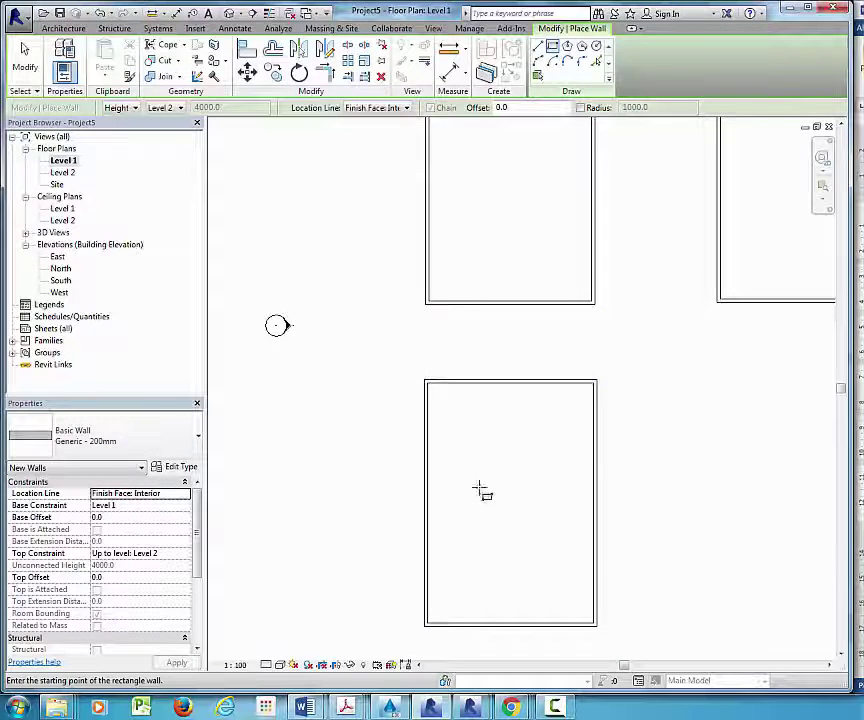
scroll(482, 492, down, 1)
scroll(505, 512, up, 1)
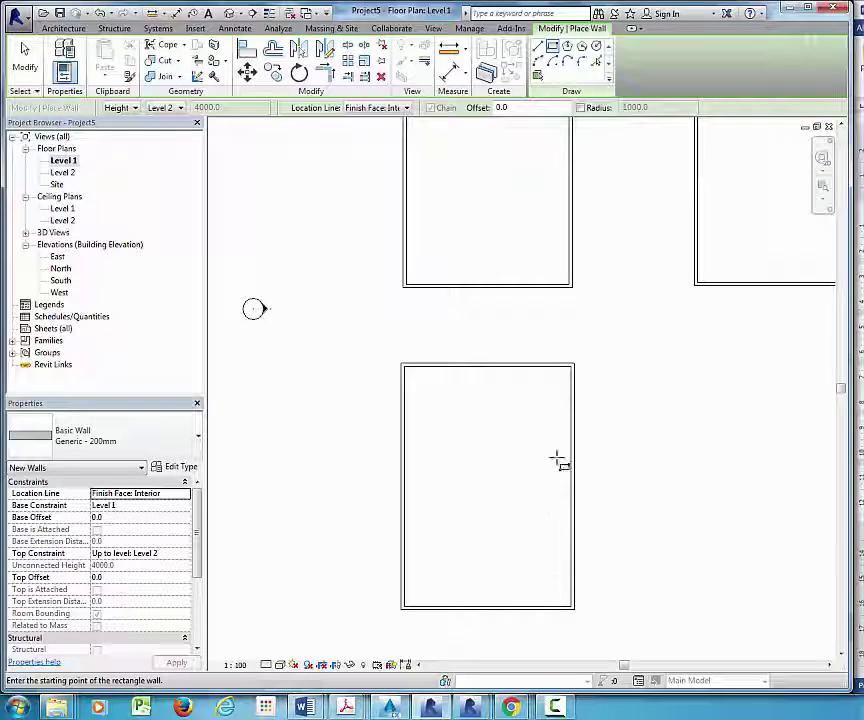
scroll(558, 459, down, 1)
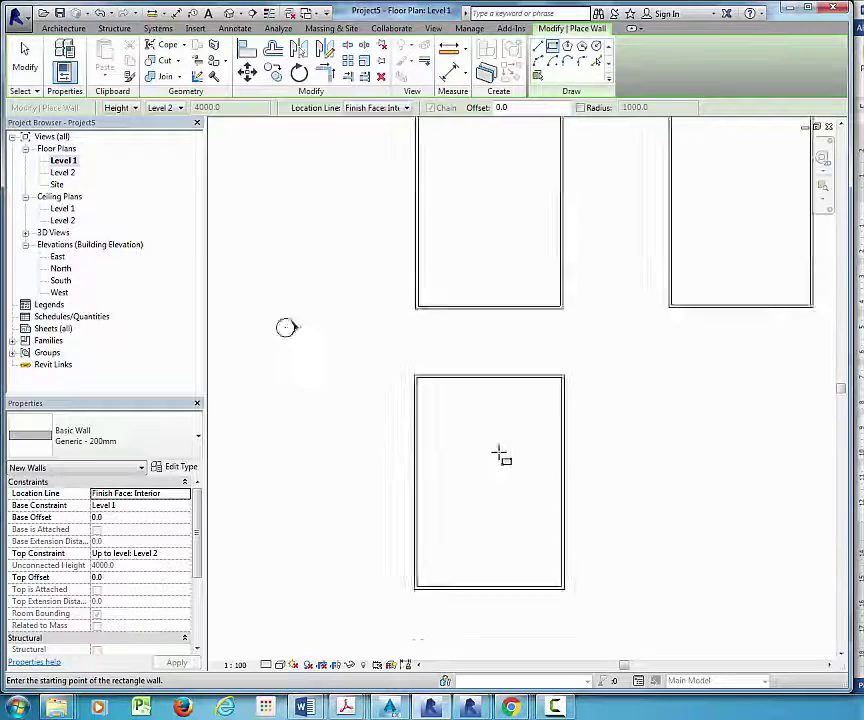
scroll(501, 420, down, 1)
key(Escape)
scroll(440, 385, down, 1)
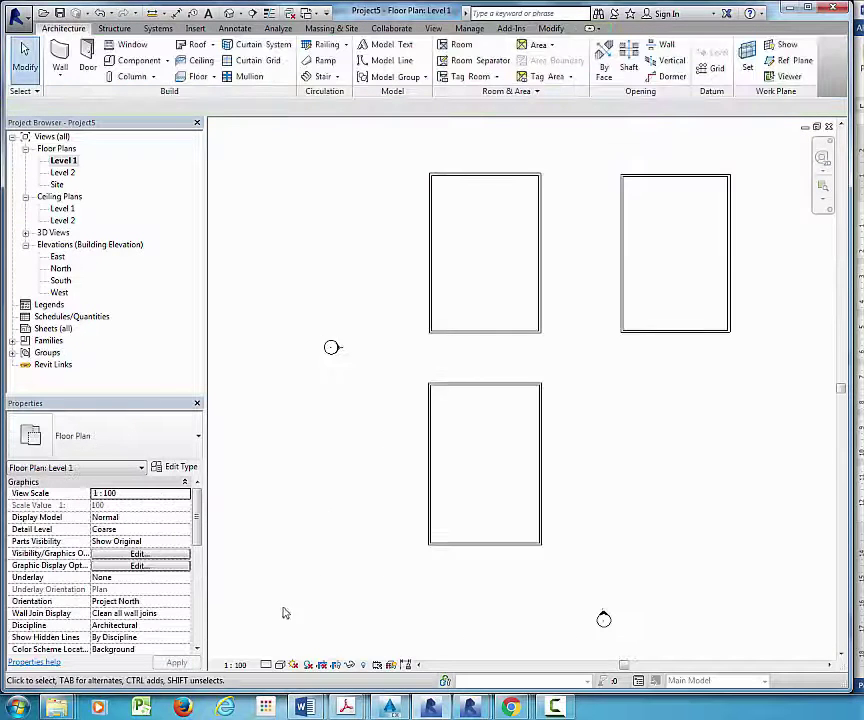
Step: Open the default {3D} view from the Project Browser, orbit it, and bring up the visual styles list
click(50, 232)
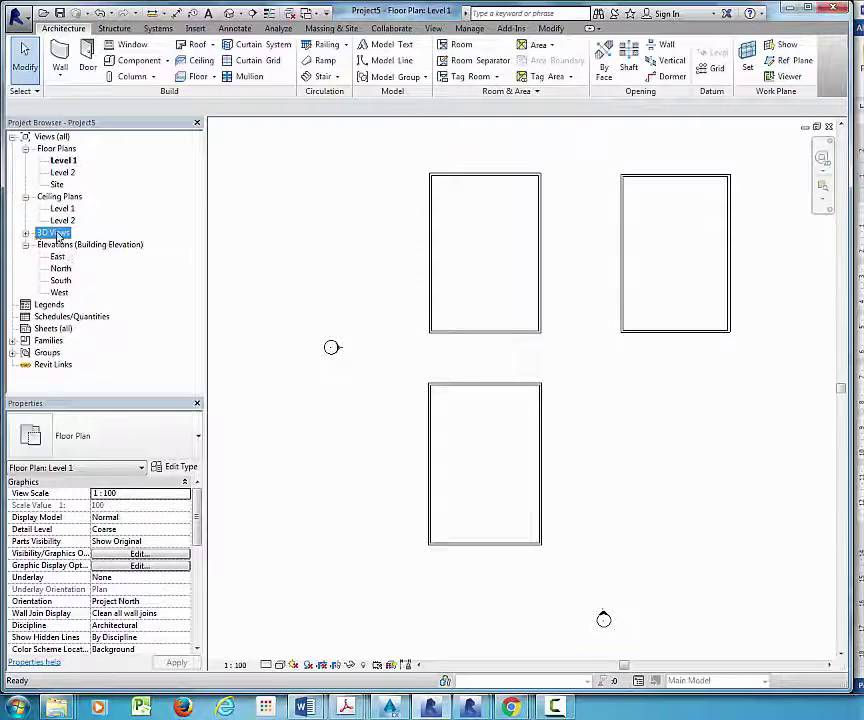
double_click(40, 236)
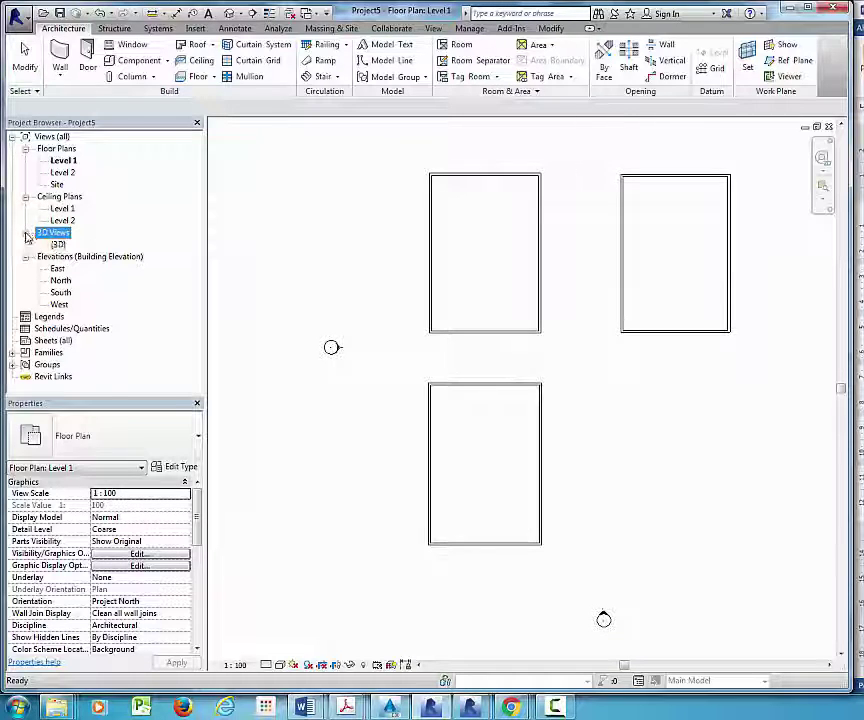
click(57, 245)
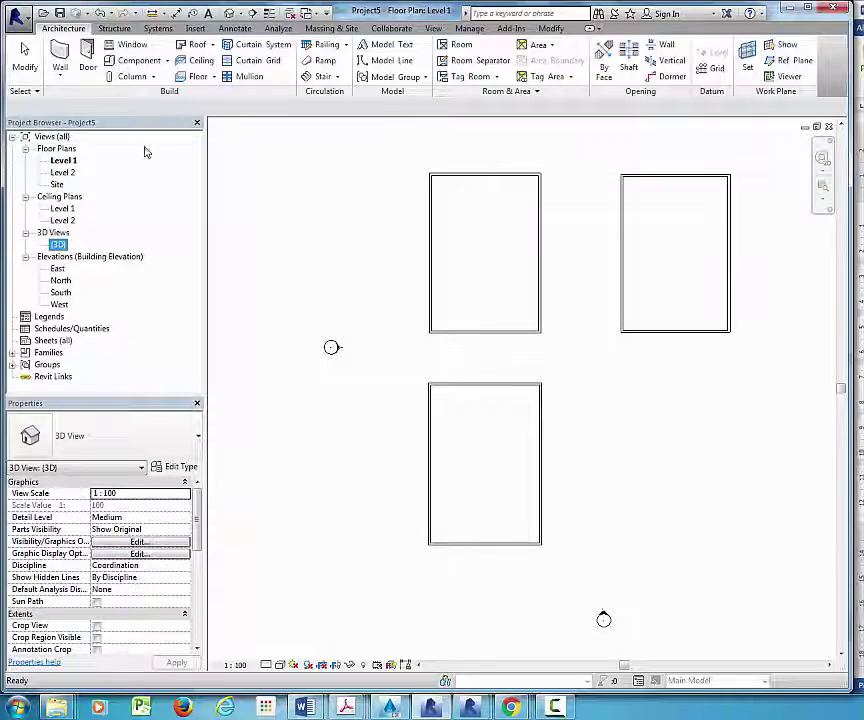
click(229, 14)
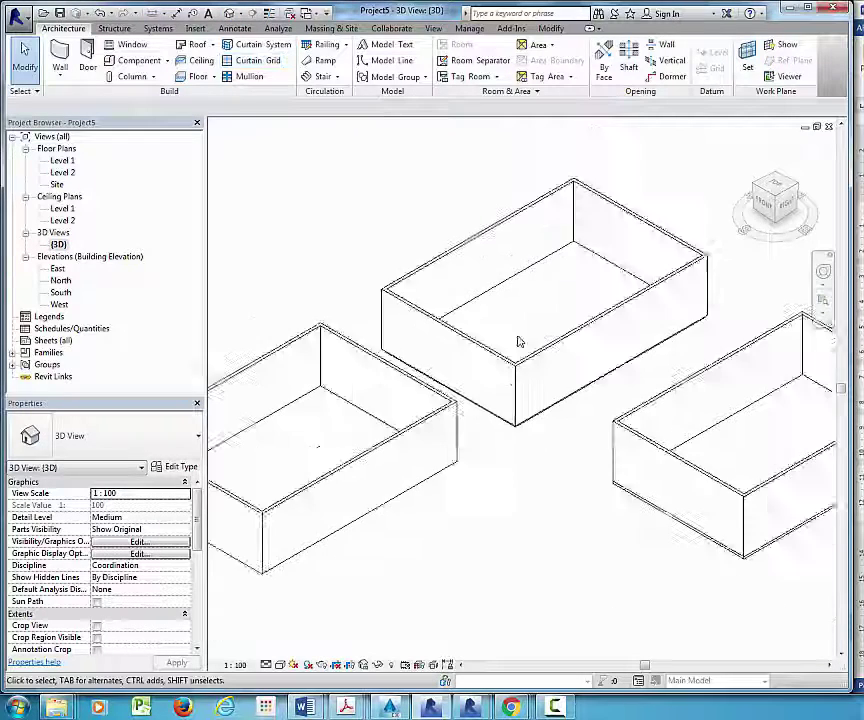
shift+middle_drag(458, 499, 528, 521)
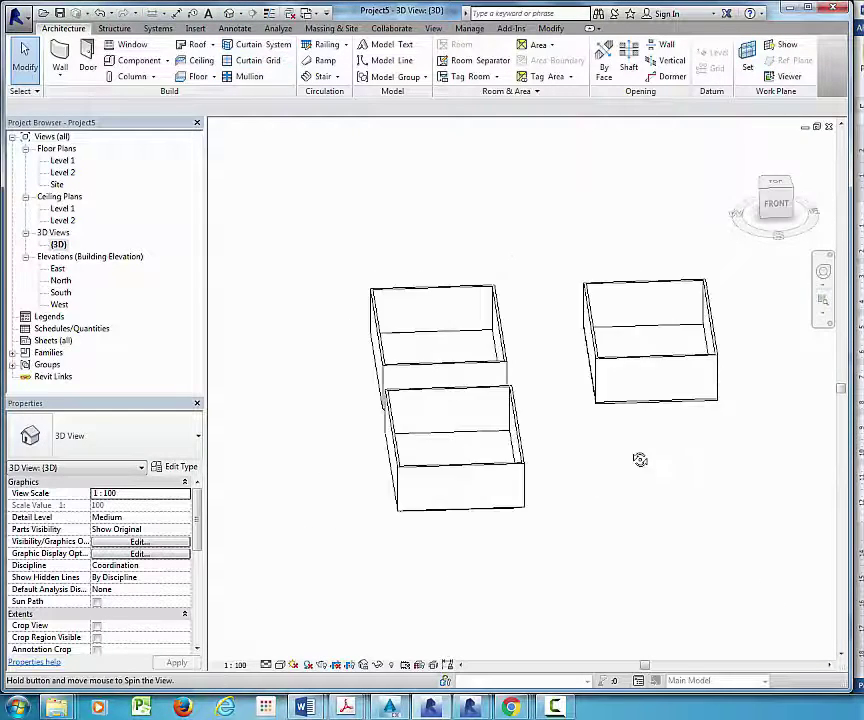
click(280, 665)
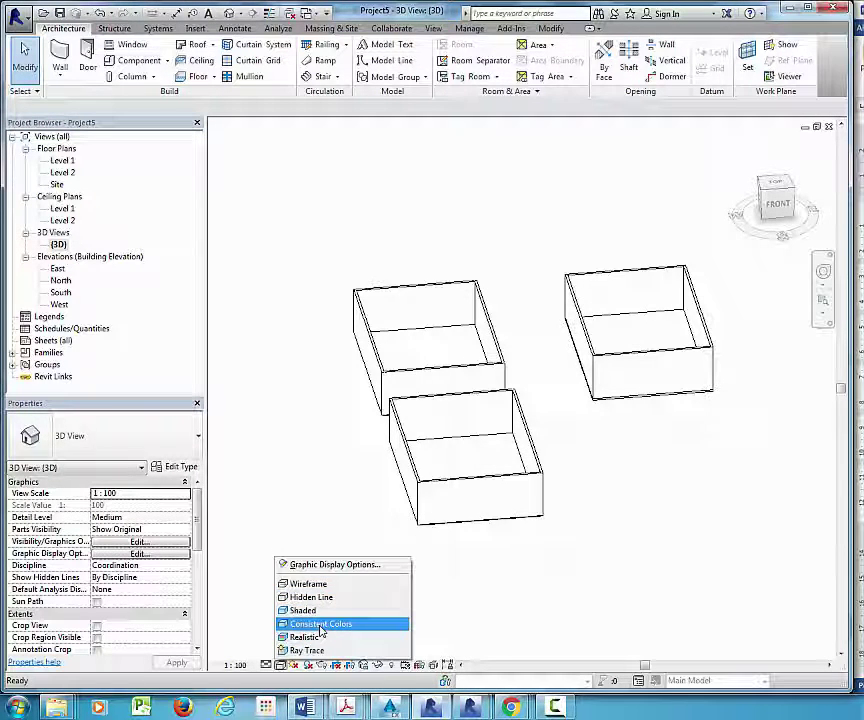
Step: Apply the Consistent Colors visual style and orbit the shaded boxes closer in
click(321, 630)
mouse_move(420, 548)
shift+middle_down()
mouse_move(447, 565)
mouse_move(397, 463)
shift+middle_up()
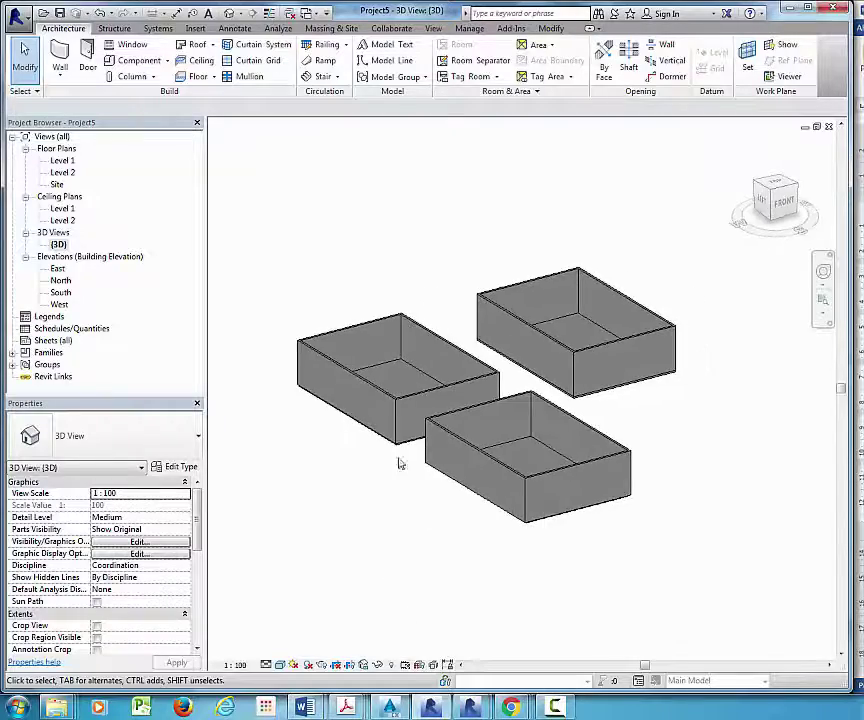
scroll(405, 468, up, 5)
scroll(414, 473, down, 5)
scroll(436, 459, down, 4)
mouse_move(530, 424)
shift+middle_down()
mouse_move(484, 565)
mouse_move(403, 513)
mouse_move(479, 372)
mouse_move(587, 351)
mouse_move(564, 512)
mouse_move(428, 458)
mouse_move(542, 351)
mouse_move(579, 488)
mouse_move(505, 550)
mouse_move(405, 472)
mouse_move(442, 405)
mouse_move(505, 467)
mouse_move(473, 449)
mouse_move(395, 462)
mouse_move(463, 492)
mouse_move(457, 376)
mouse_move(430, 341)
mouse_move(453, 370)
mouse_move(462, 408)
shift+middle_up()
Step: Look down on the three boxes from above, then orbit around the right box's corner
scroll(395, 462, up, 5)
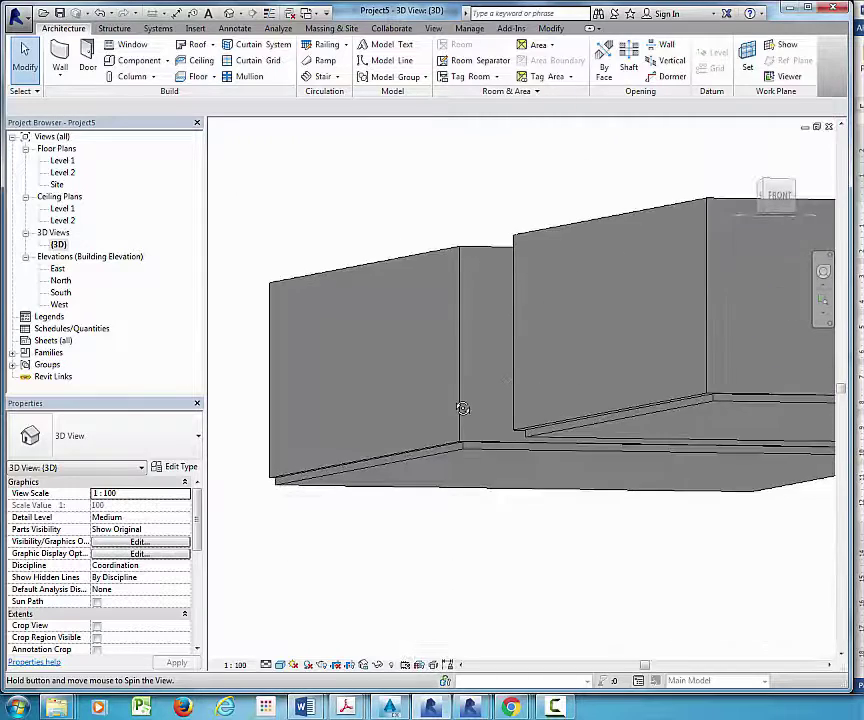
scroll(447, 453, up, 5)
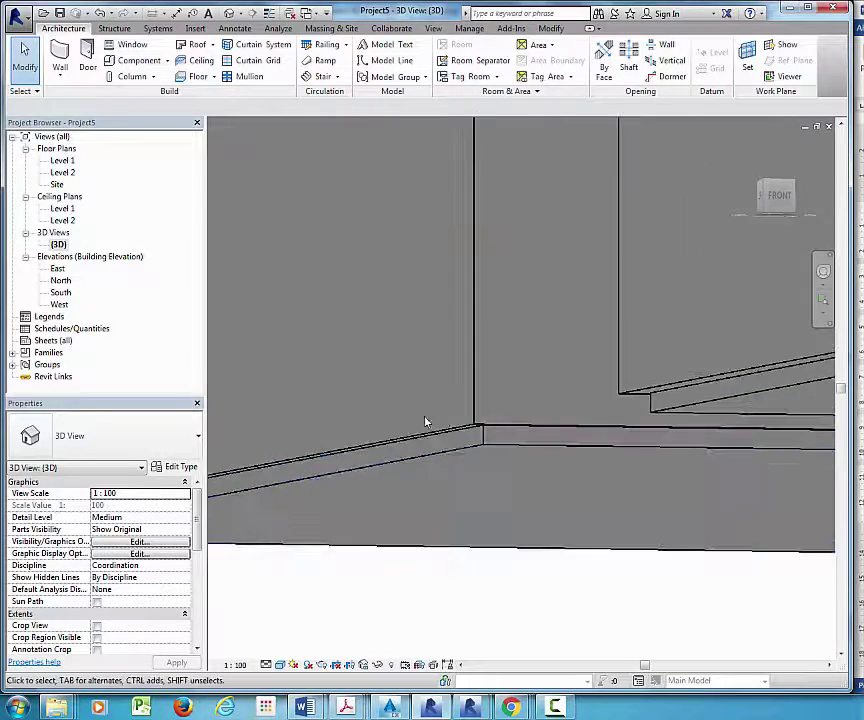
scroll(426, 422, down, 6)
mouse_move(437, 422)
shift+middle_down()
mouse_move(482, 465)
mouse_move(632, 353)
mouse_move(517, 449)
shift+middle_up()
scroll(550, 445, up, 5)
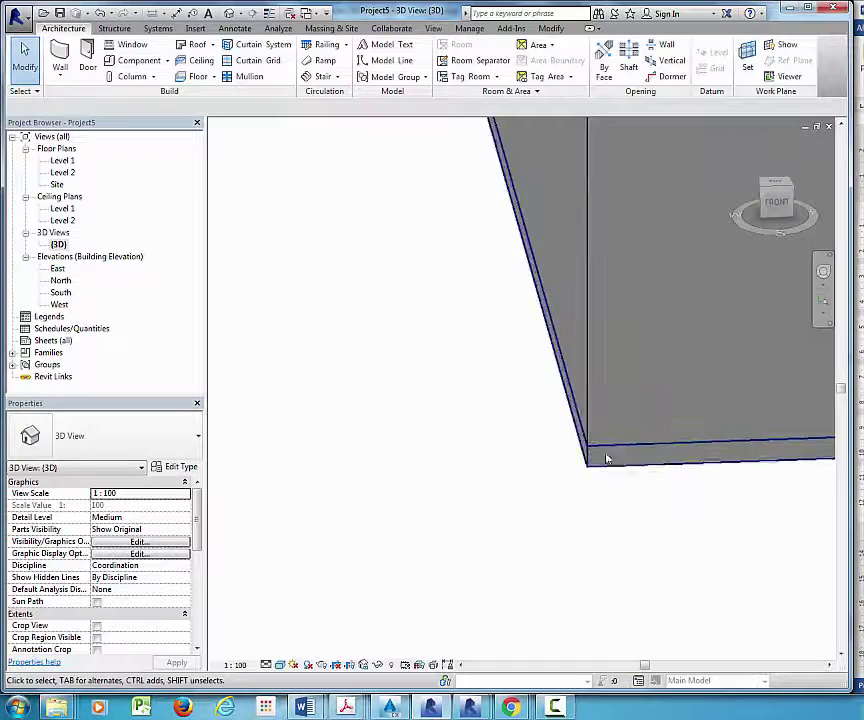
mouse_move(583, 443)
shift+middle_down()
mouse_move(556, 463)
mouse_move(455, 440)
mouse_move(471, 455)
mouse_move(527, 468)
mouse_move(467, 444)
shift+middle_up()
scroll(629, 363, down, 2)
scroll(617, 372, down, 3)
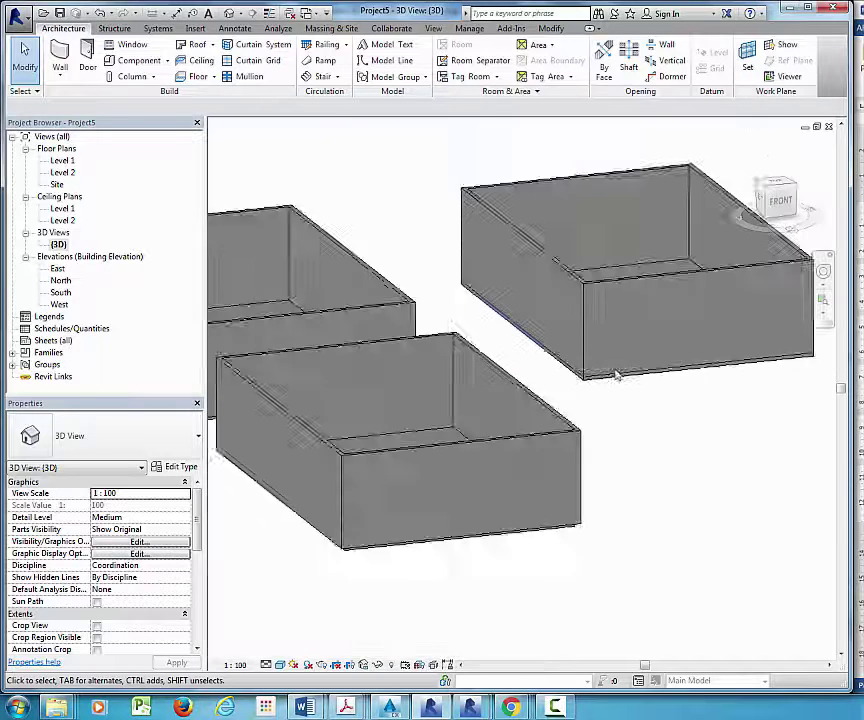
scroll(560, 420, down, 2)
scroll(513, 454, up, 3)
scroll(403, 535, up, 3)
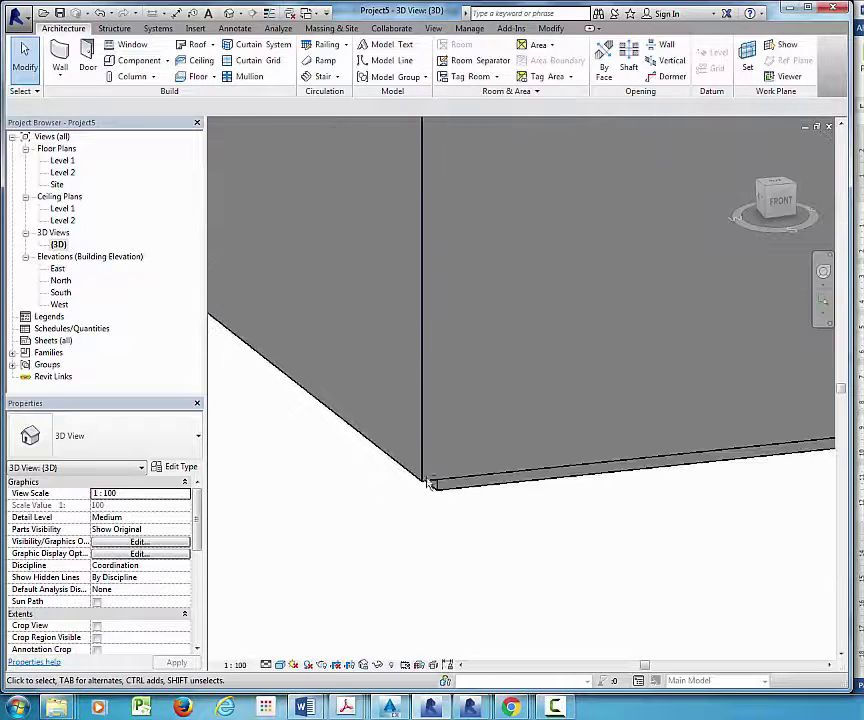
shift+middle_drag(403, 535, 445, 472)
scroll(463, 455, down, 2)
scroll(500, 444, down, 2)
scroll(507, 449, down, 2)
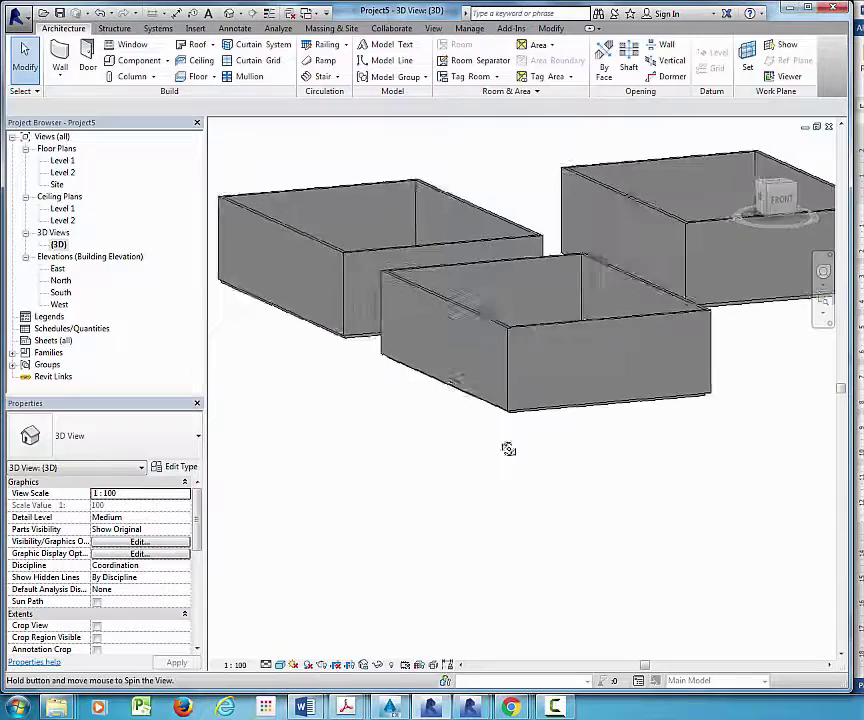
Step: Orbit from a low side-on view of the boxes to a near top-down view
mouse_move(507, 449)
shift+middle_down()
mouse_move(517, 399)
mouse_move(513, 329)
shift+middle_up()
scroll(513, 329, up, 3)
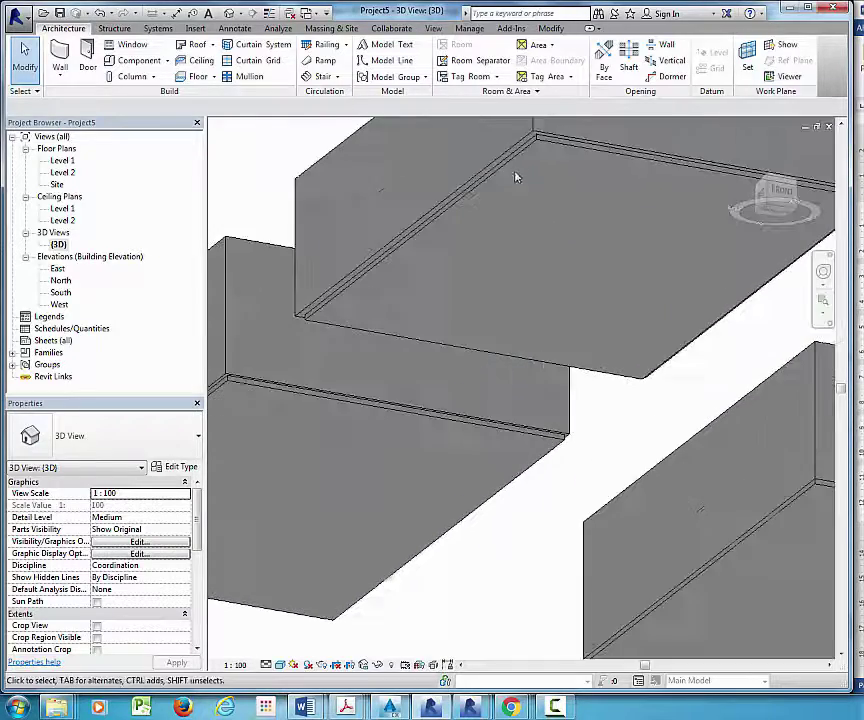
middle_drag(515, 177, 514, 318)
scroll(514, 318, up, 3)
scroll(521, 264, up, 1)
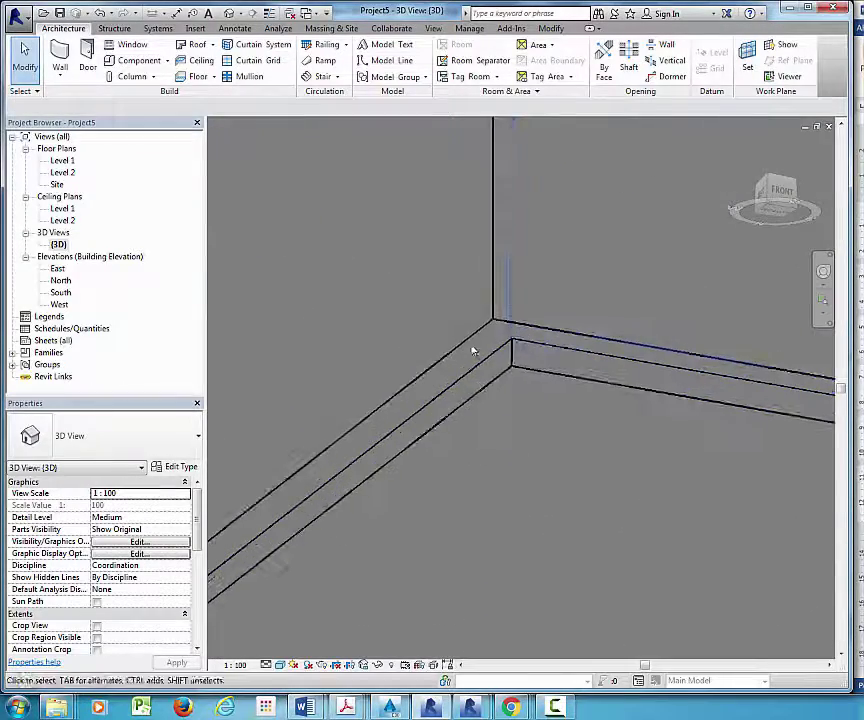
scroll(507, 318, down, 3)
scroll(507, 318, down, 4)
mouse_move(505, 322)
shift+middle_down()
mouse_move(517, 378)
mouse_move(459, 571)
mouse_move(460, 596)
mouse_move(462, 588)
shift+middle_up()
scroll(553, 423, down, 2)
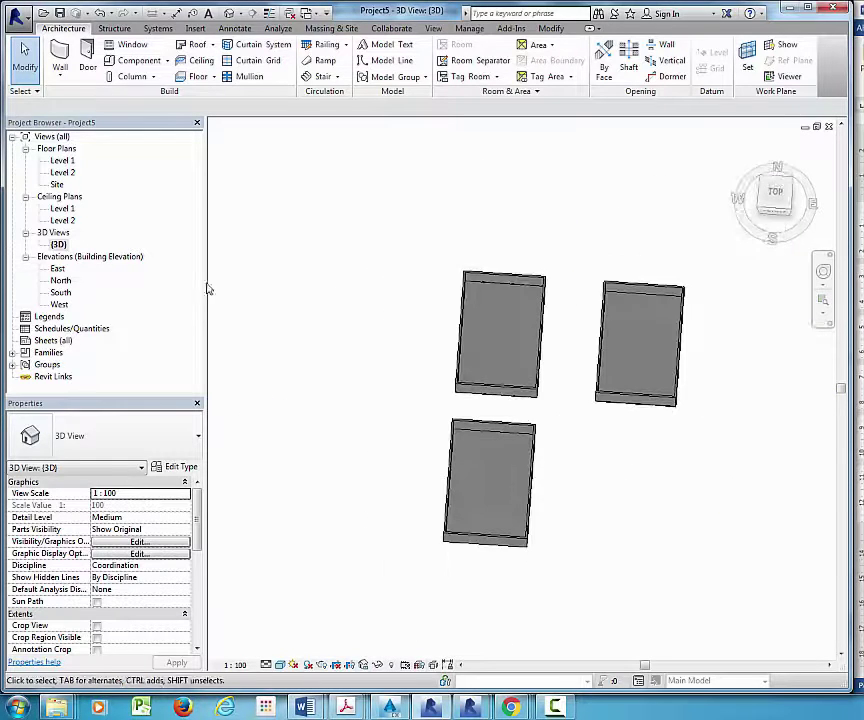
Step: Return to the Level 1 floor plan and center the upper-left rectangle in view
double_click(70, 163)
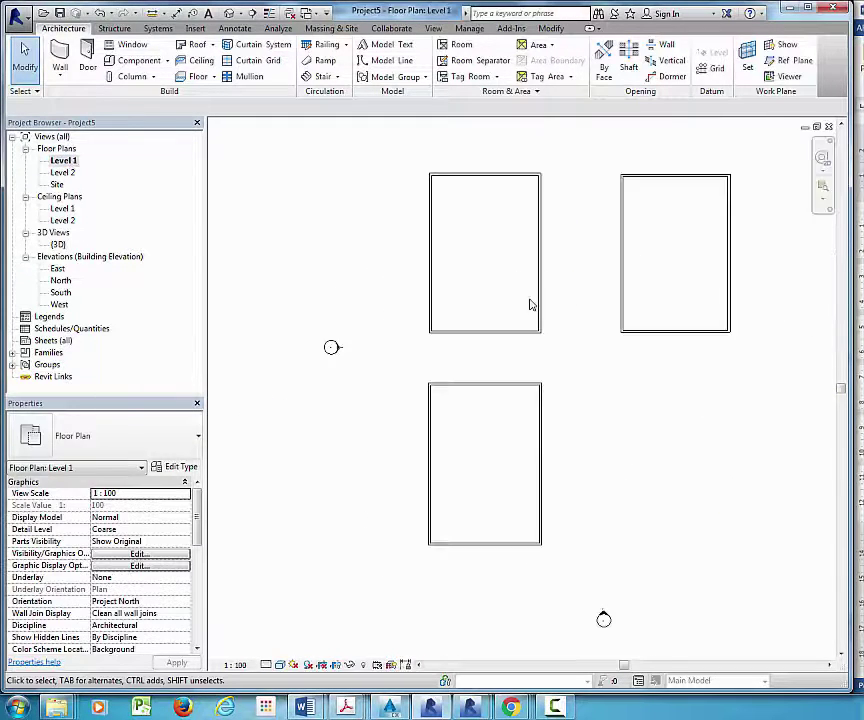
scroll(531, 303, up, 1)
mouse_move(569, 265)
middle_down()
mouse_move(559, 338)
mouse_move(546, 314)
middle_up()
scroll(539, 322, down, 1)
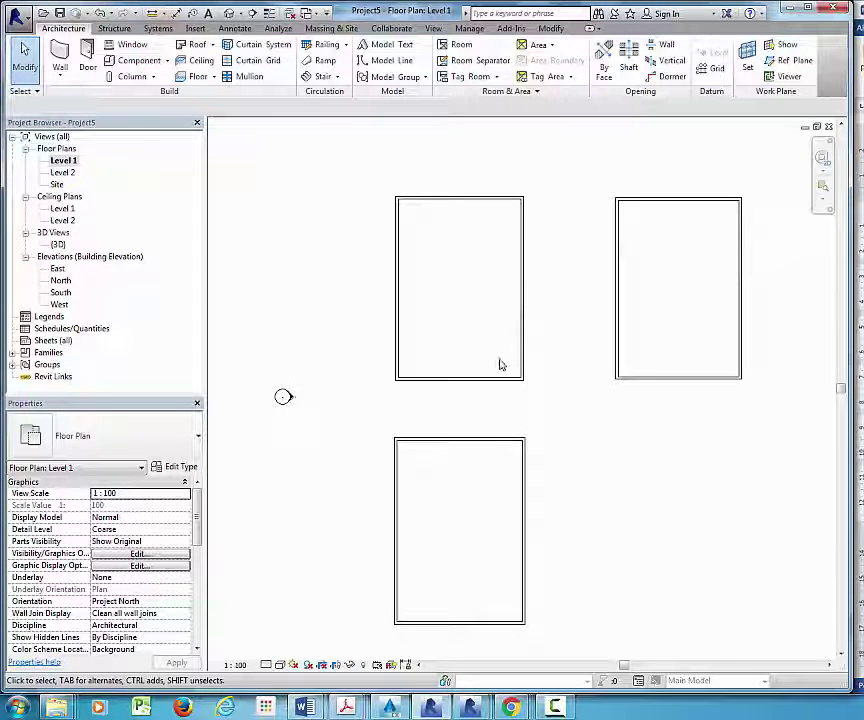
scroll(490, 378, up, 1)
scroll(475, 386, up, 1)
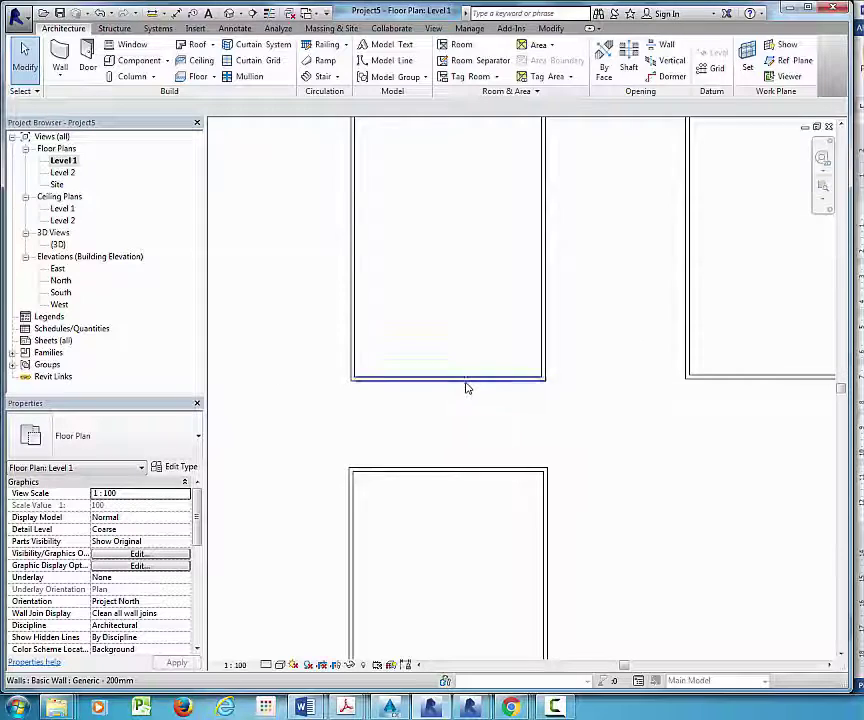
scroll(466, 387, up, 1)
scroll(492, 340, down, 1)
middle_drag(492, 340, 504, 357)
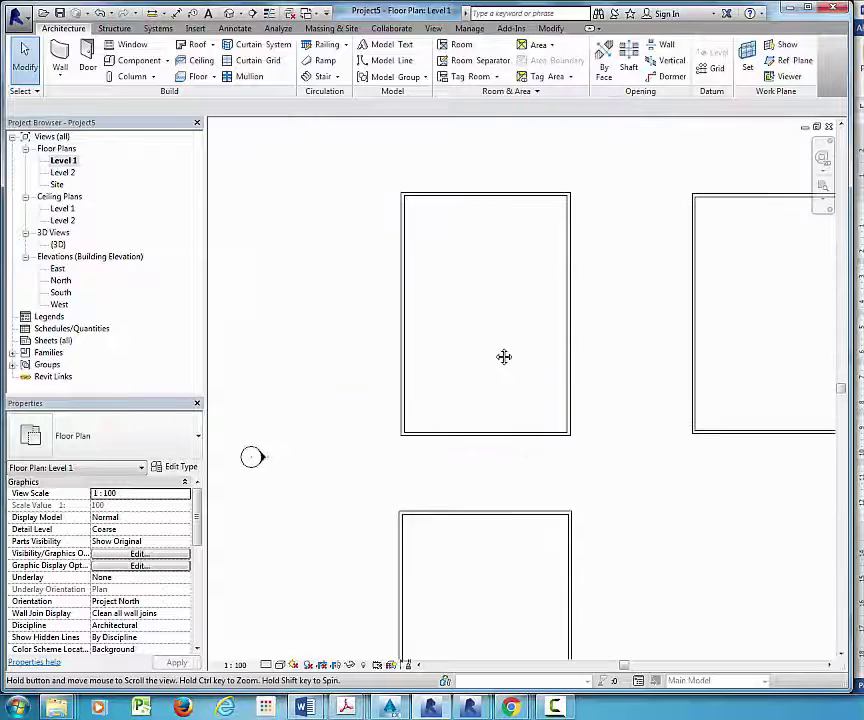
scroll(500, 206, up, 1)
Step: Select the upper-left rectangle's top wall, then clear the selection
click(501, 207)
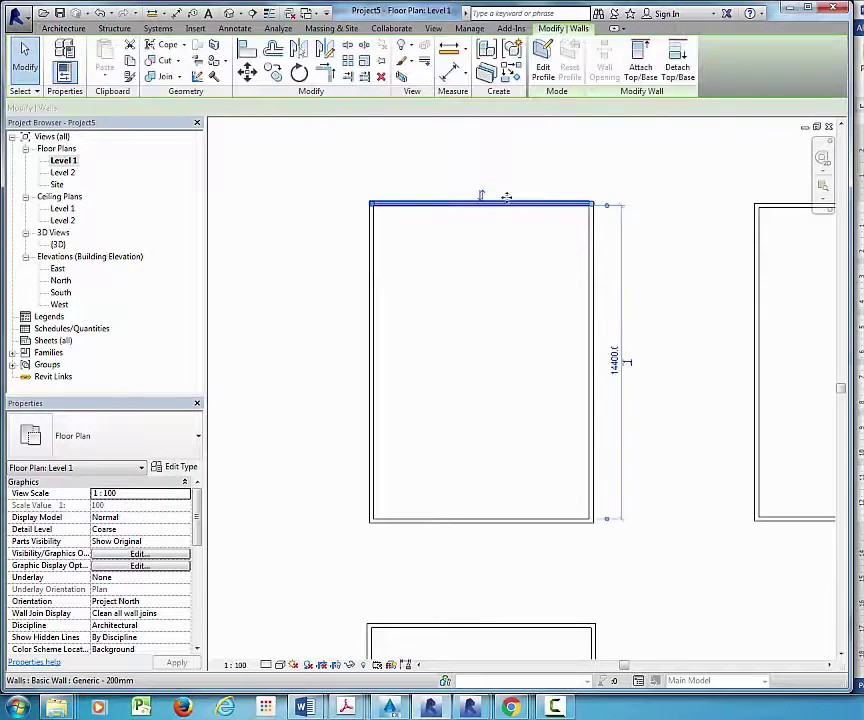
scroll(503, 205, up, 1)
scroll(520, 222, up, 1)
click(520, 222)
scroll(562, 229, down, 1)
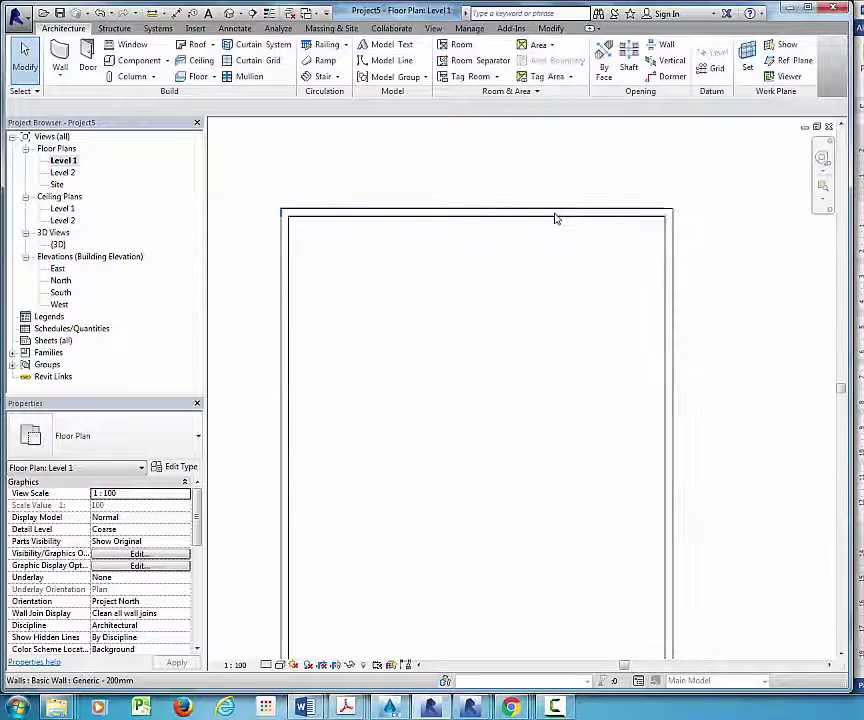
click(555, 210)
scroll(574, 217, up, 1)
key(Escape)
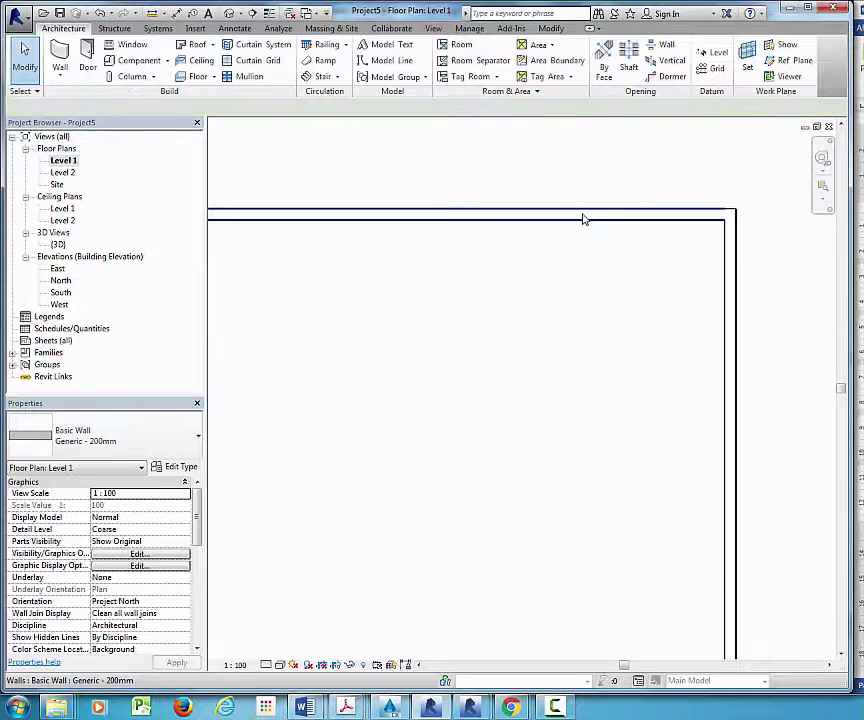
scroll(553, 228, down, 2)
scroll(561, 226, up, 1)
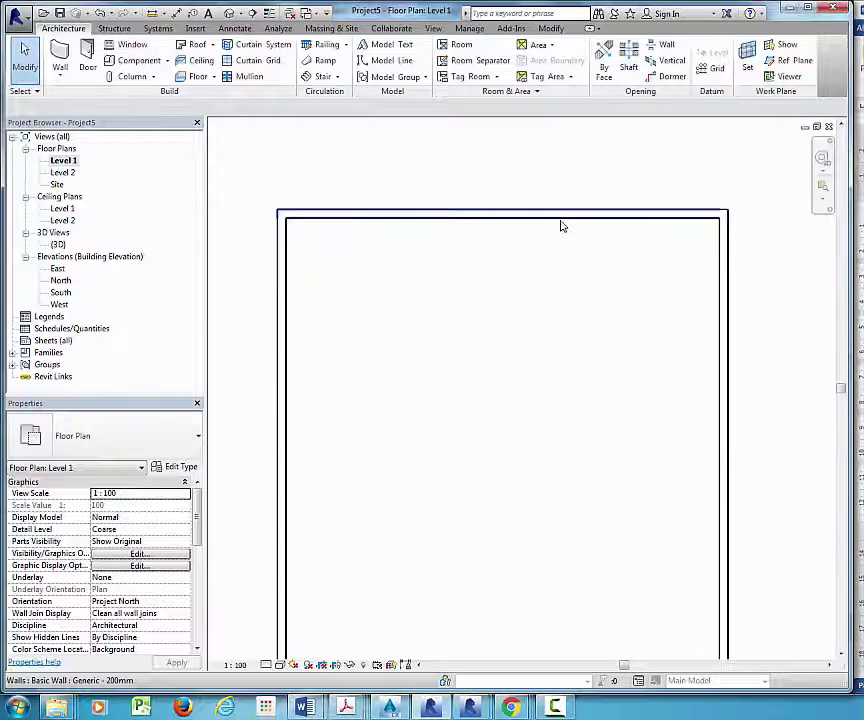
Step: Tab from the top wall to the connected wall chain, selecting and clearing the chain twice
click(570, 213)
scroll(584, 213, down, 1)
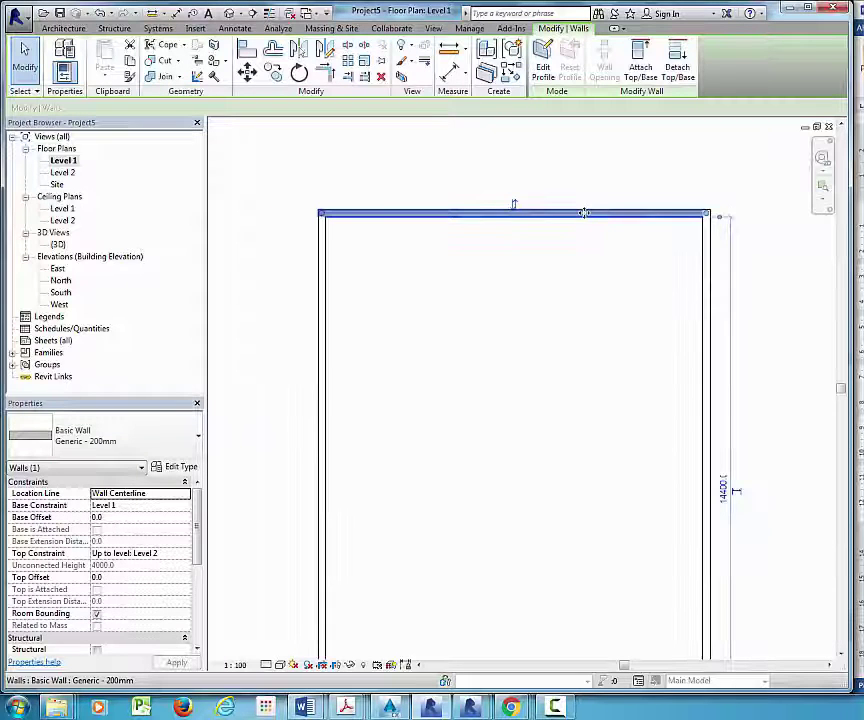
scroll(621, 197, down, 1)
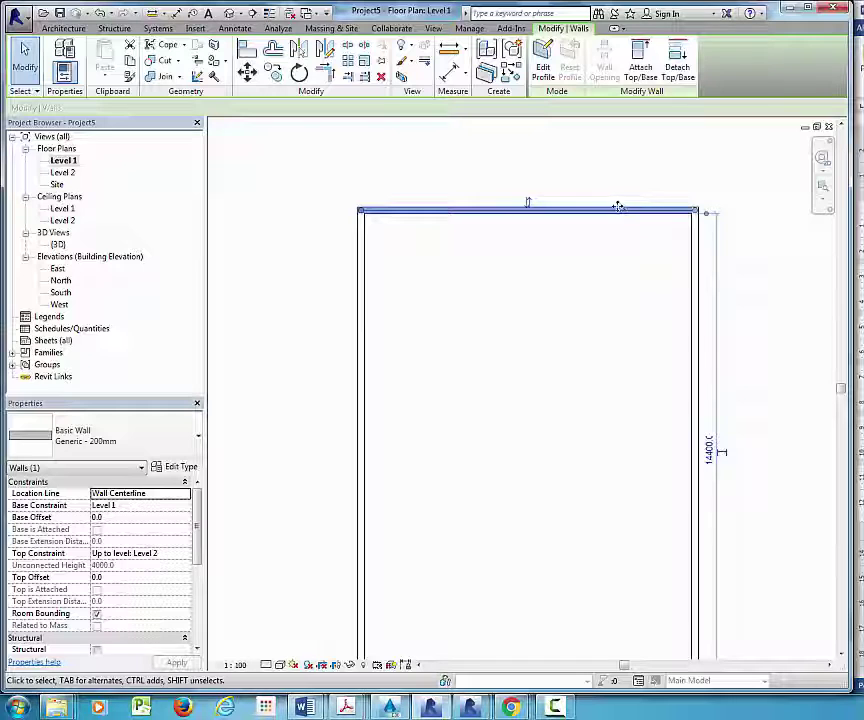
key(Tab)
key(Escape)
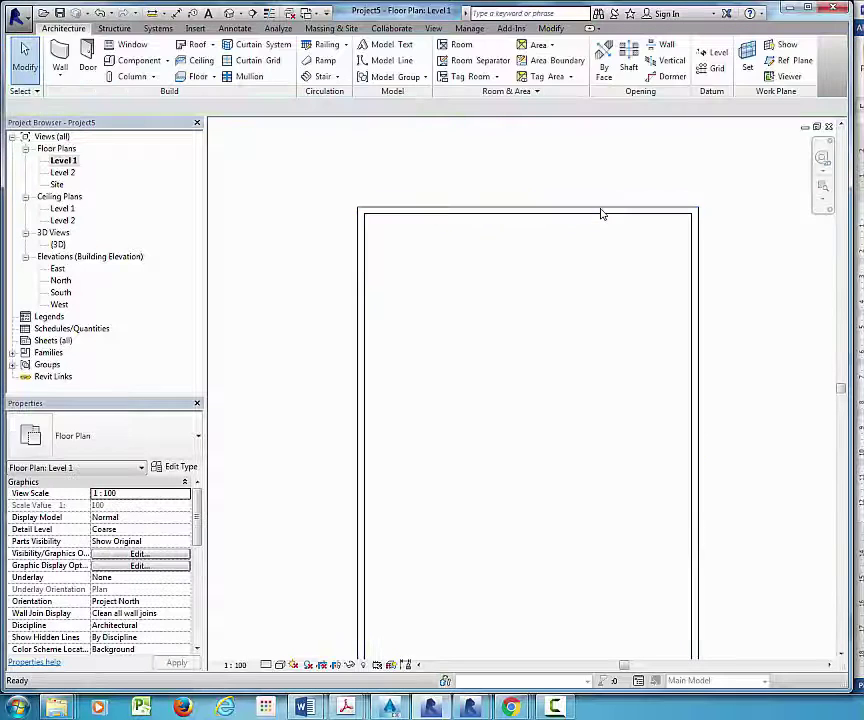
click(606, 210)
key(Escape)
click(627, 212)
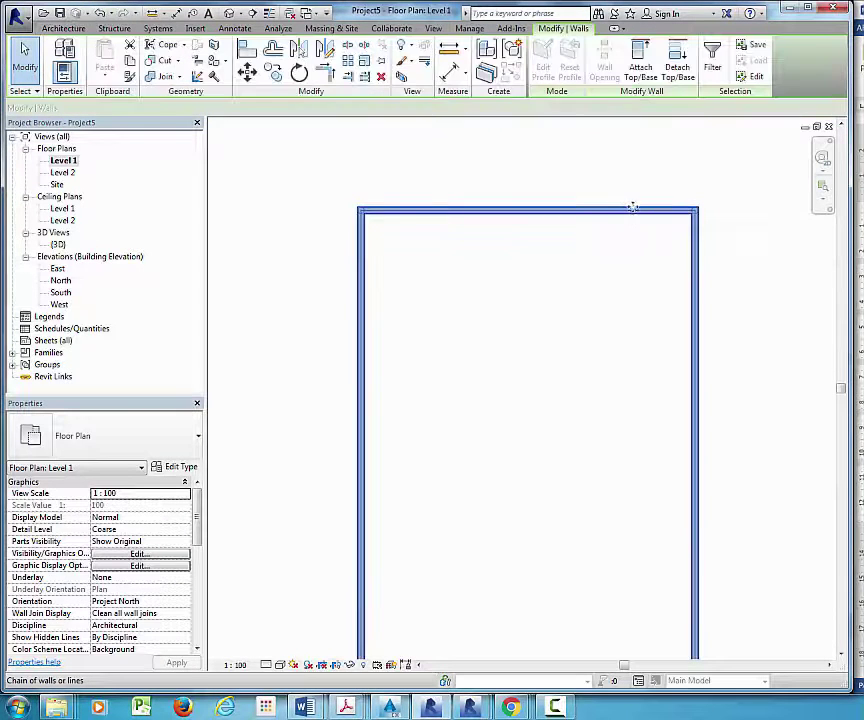
key(Escape)
Step: Reselect the top wall and Tab through the wall chain on to the floor
click(590, 209)
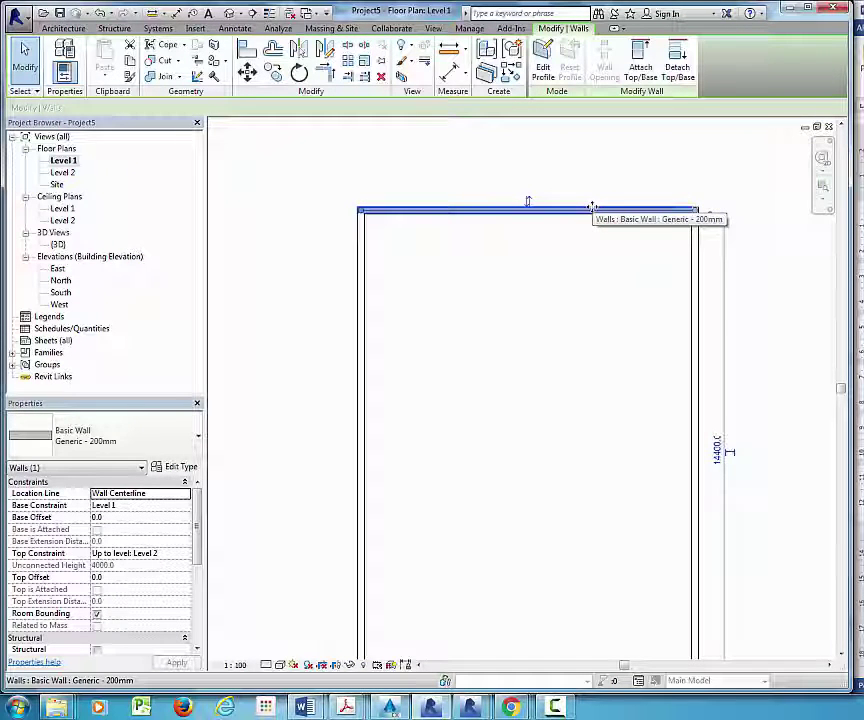
key(Tab)
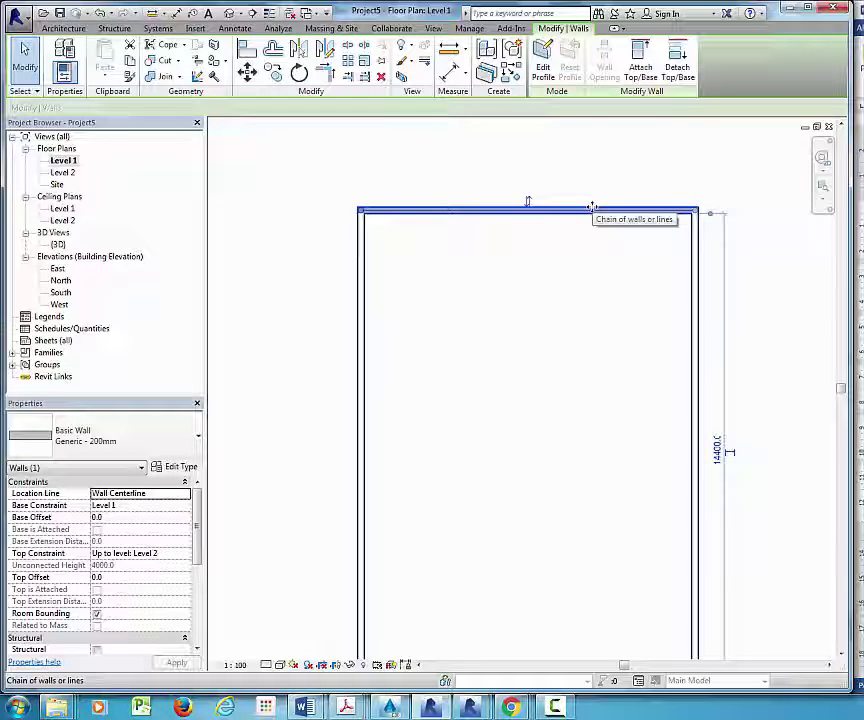
scroll(592, 207, down, 2)
scroll(594, 218, up, 1)
key(Escape)
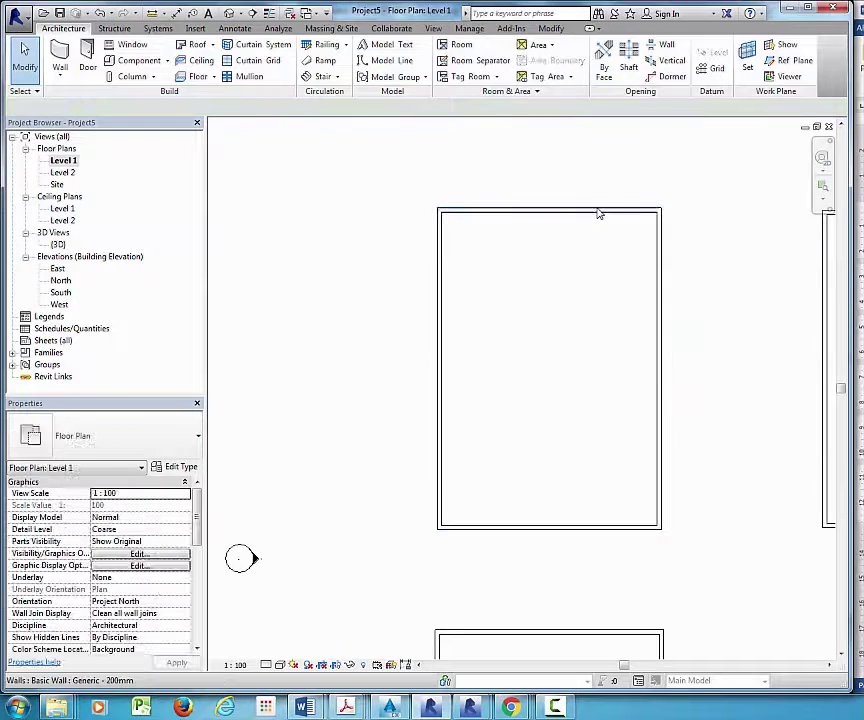
key(Tab)
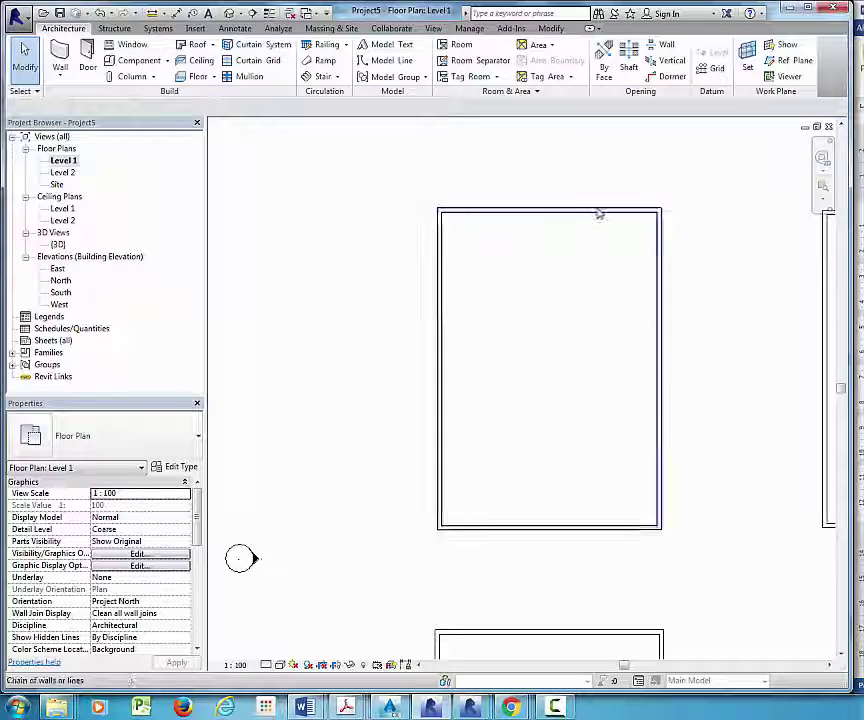
key(Tab)
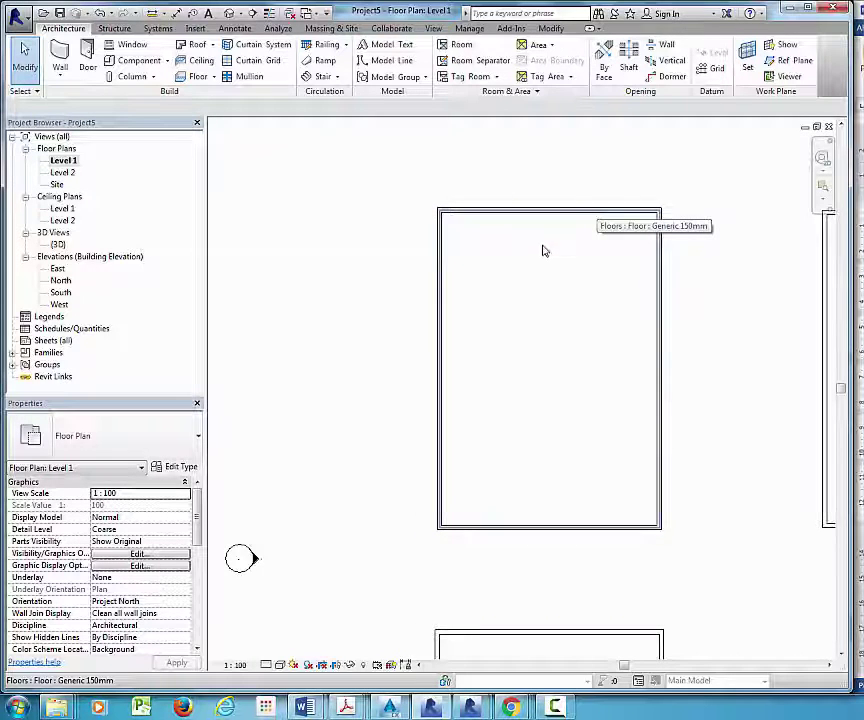
scroll(590, 225, up, 1)
scroll(601, 231, up, 2)
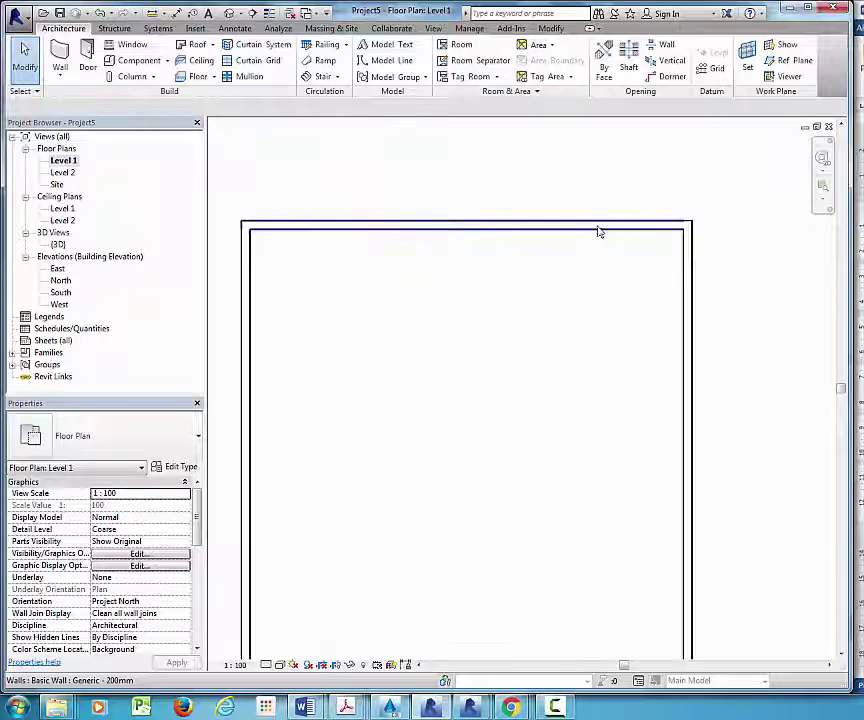
scroll(601, 231, down, 2)
scroll(600, 231, up, 1)
Step: Select the top wall again, cycle among the wall candidates, then clear the selection
click(600, 231)
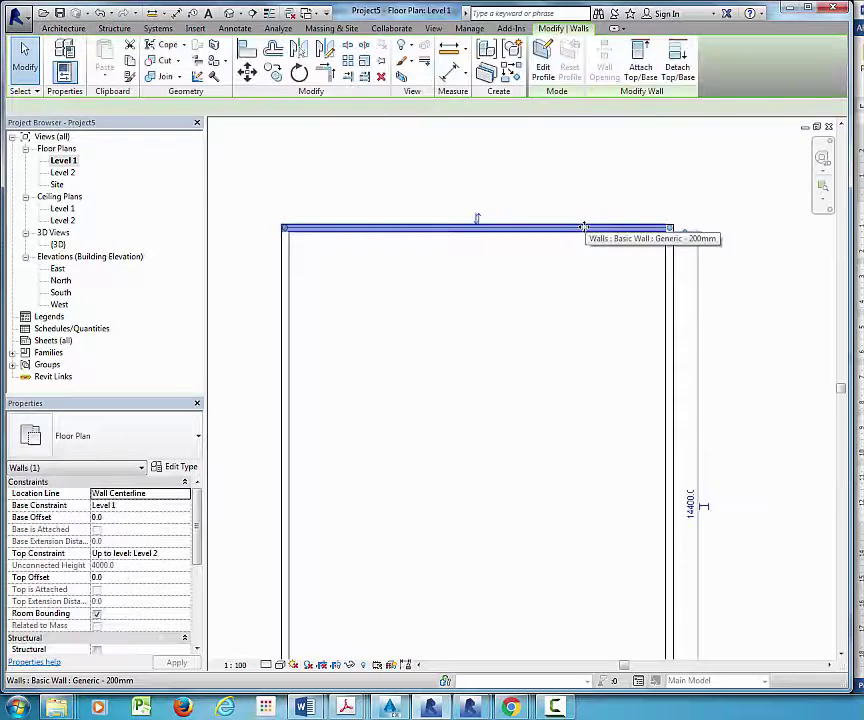
scroll(611, 228, down, 1)
scroll(621, 231, up, 2)
scroll(607, 234, down, 1)
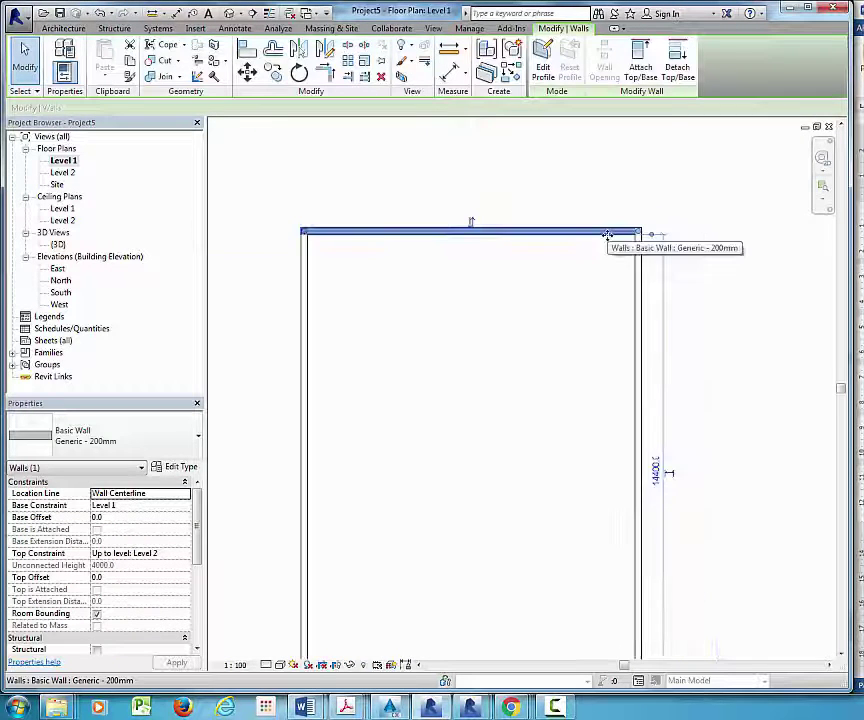
key(Tab)
key(Tab)
key(Tab)
key(Tab)
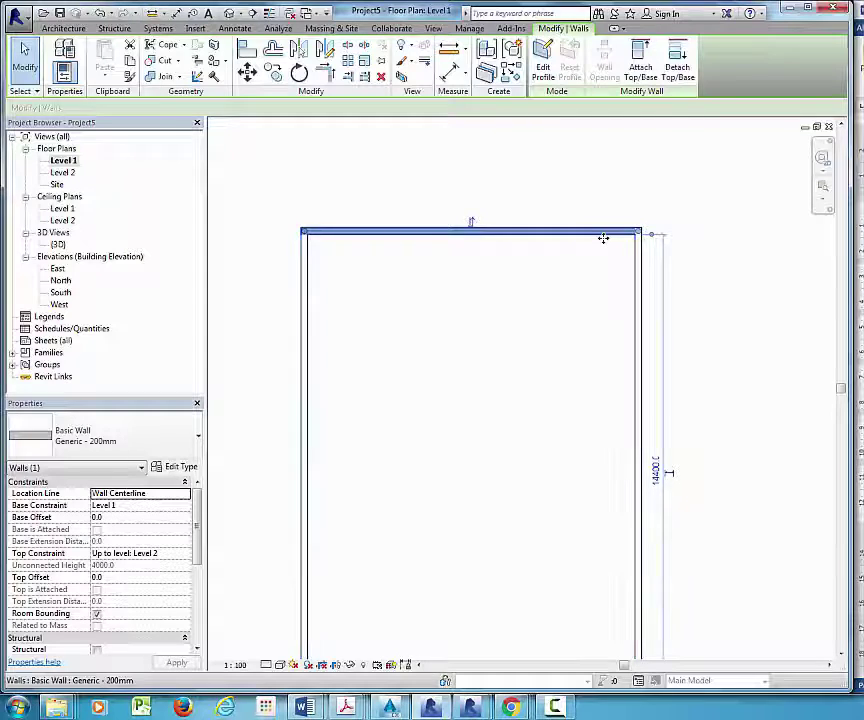
key(Tab)
key(Tab)
key(Tab)
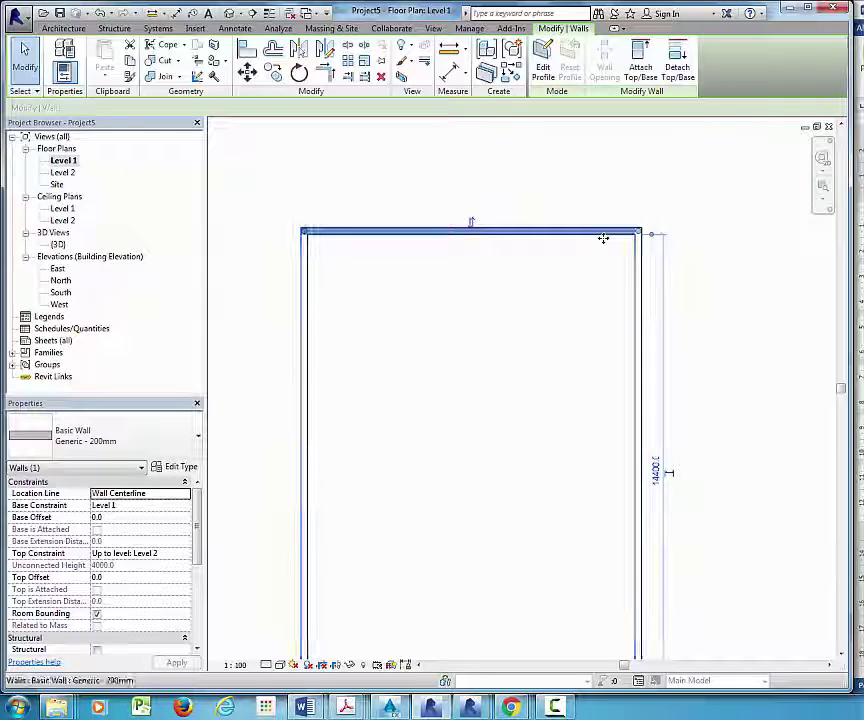
key(Escape)
Step: Select the top wall and toggle between the single wall and the whole wall chain
scroll(610, 233, up, 2)
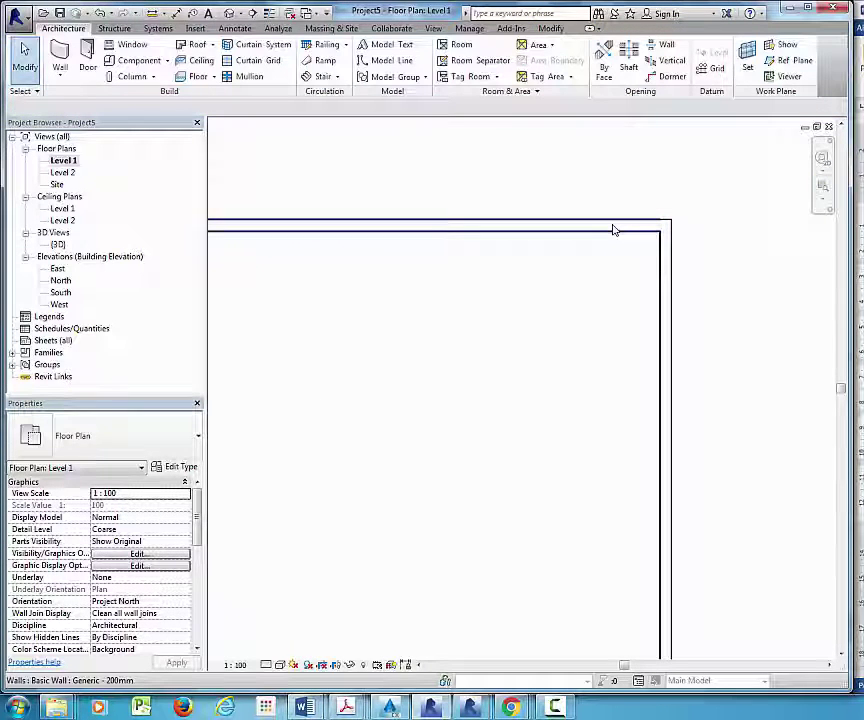
scroll(613, 229, down, 2)
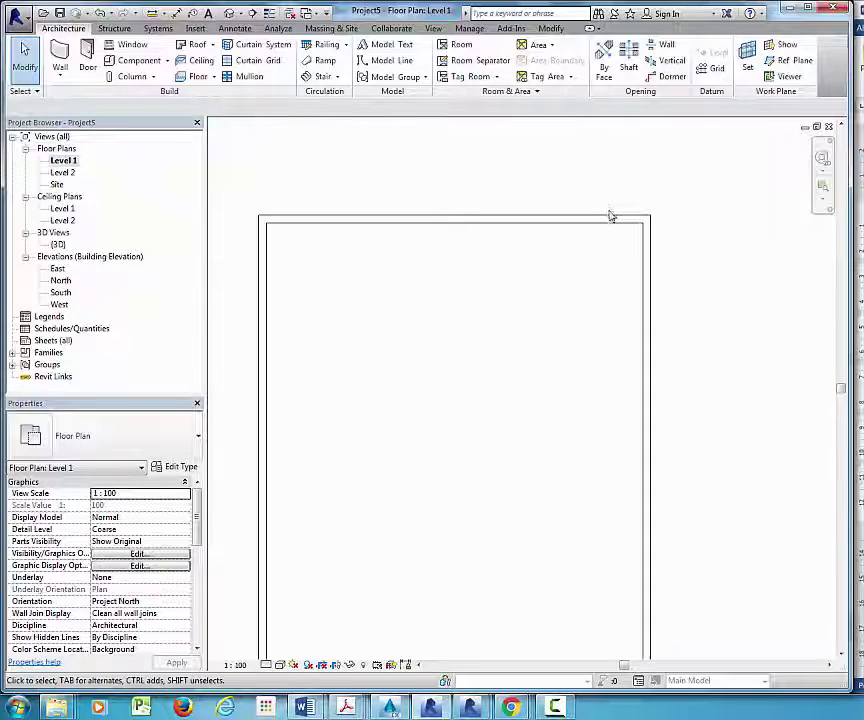
click(608, 220)
scroll(606, 219, down, 1)
scroll(606, 219, up, 1)
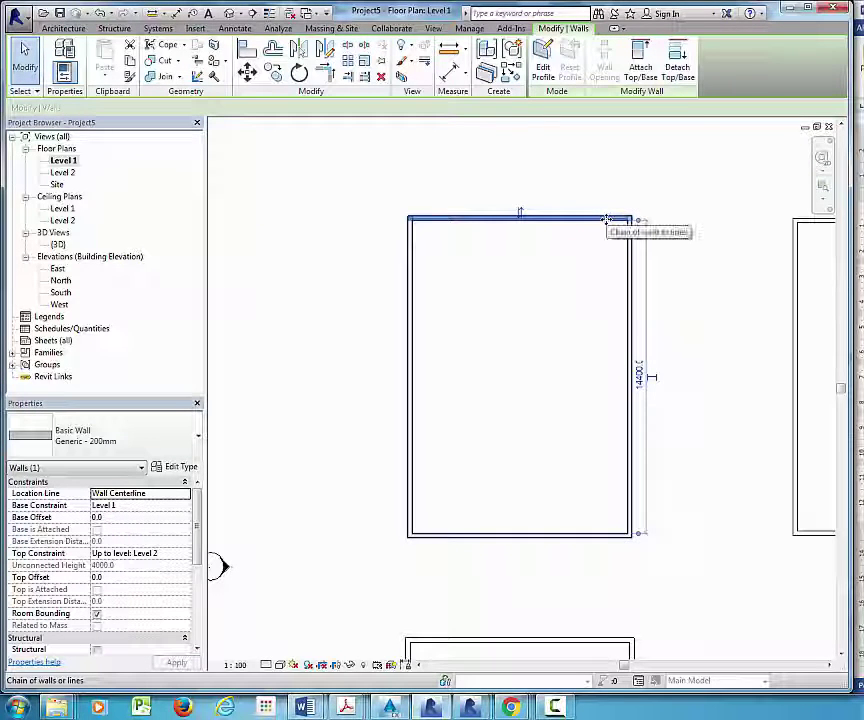
key(Tab)
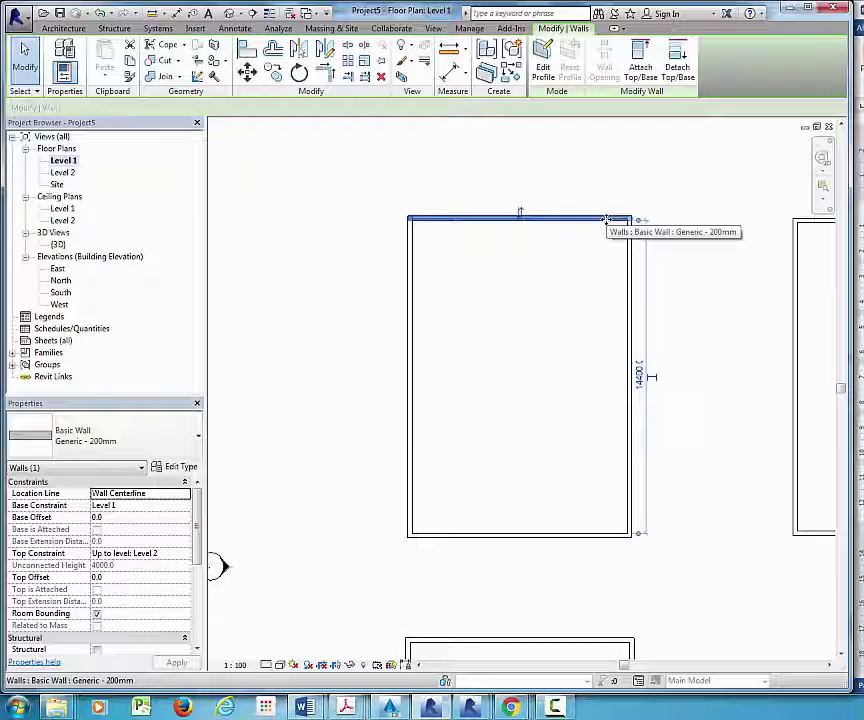
key(Tab)
key(Tab)
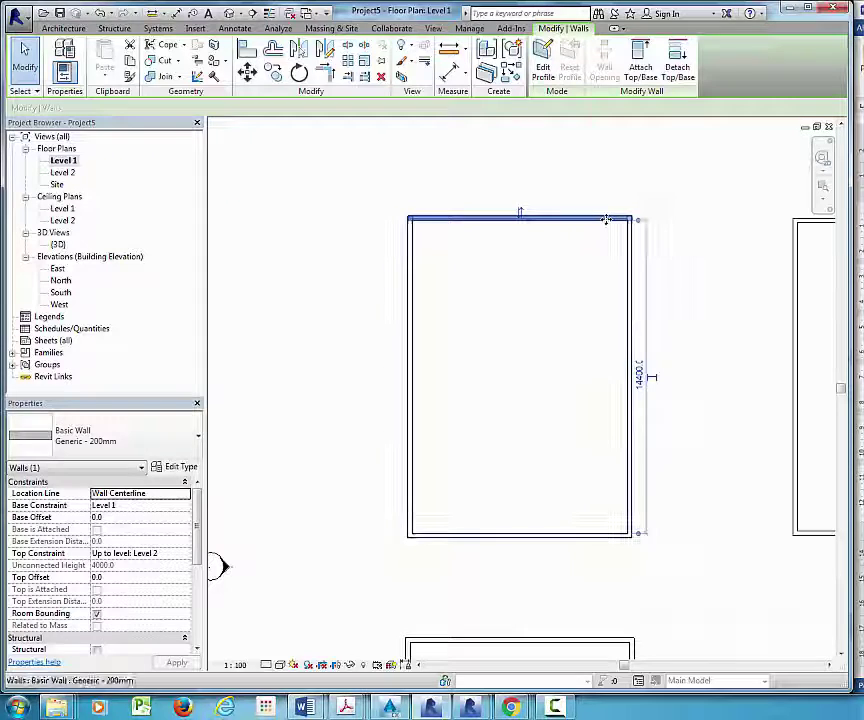
key(Tab)
key(Tab)
key(Tab)
key(Tab)
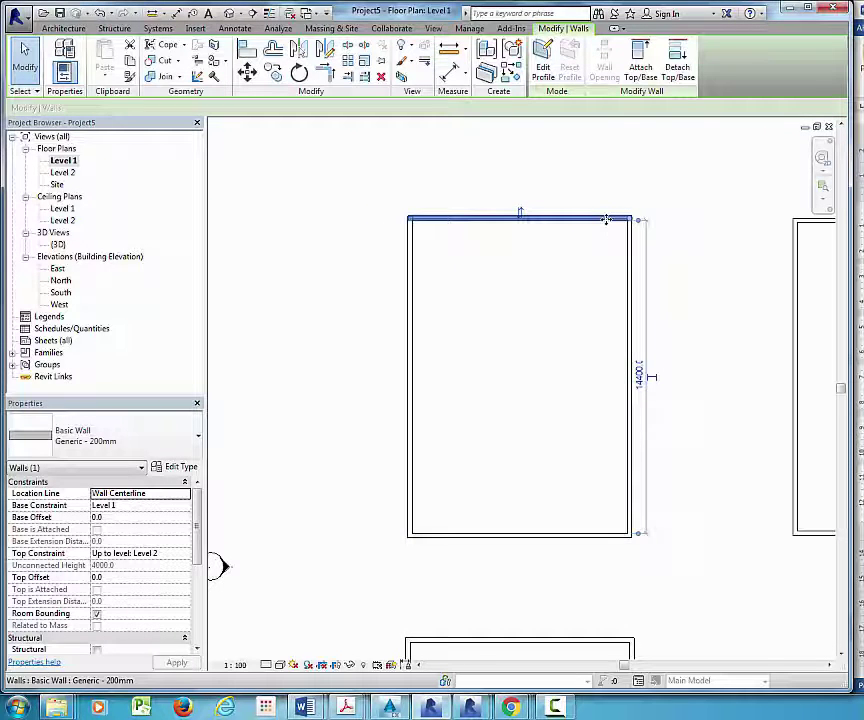
key(Tab)
key(Tab)
key(Tab)
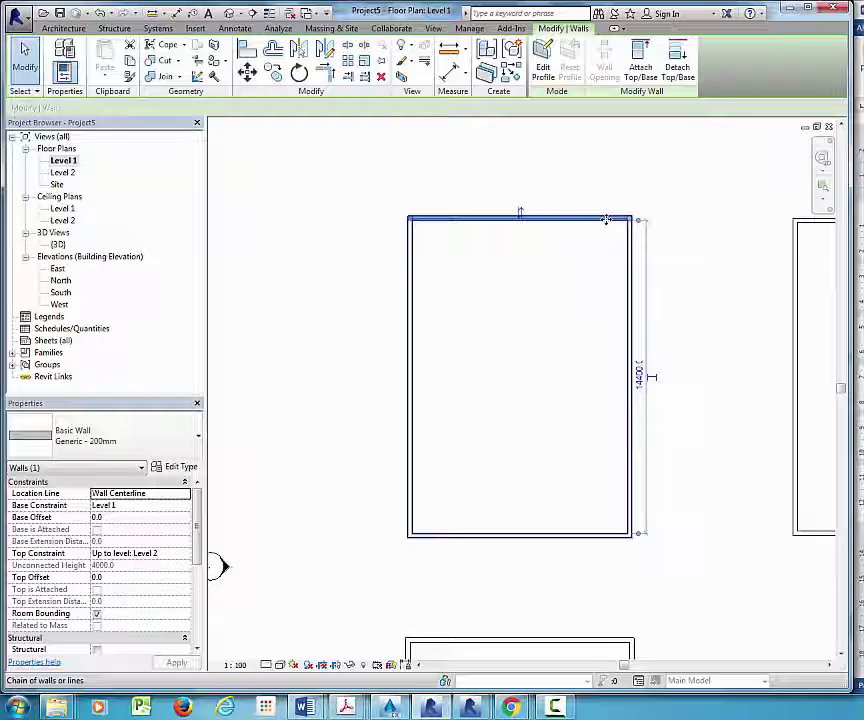
Step: Clear the wall selection and zoom in on the right-hand rectangle
click(510, 236)
scroll(436, 240, down, 3)
scroll(608, 230, up, 2)
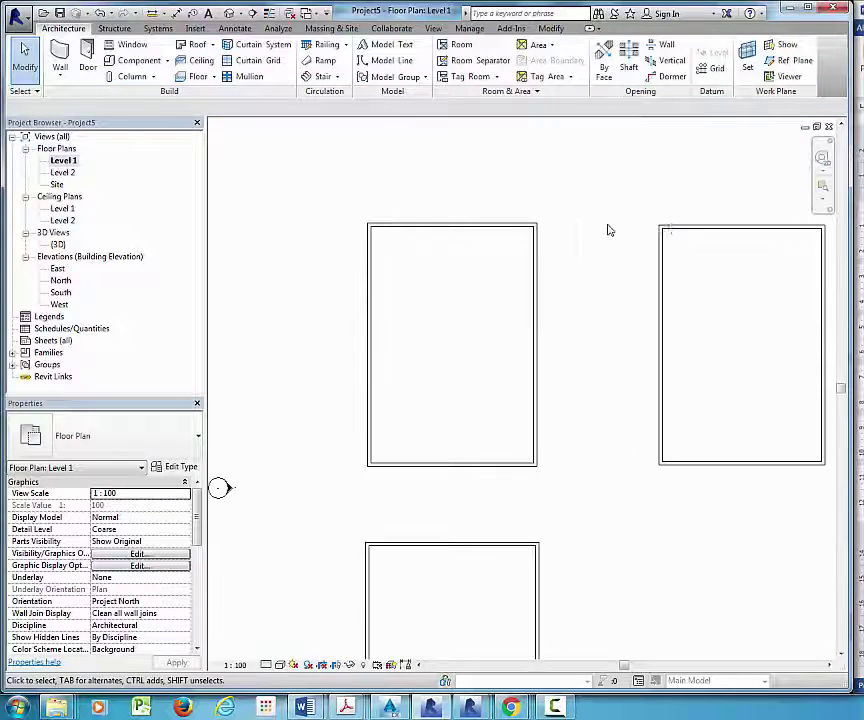
scroll(660, 232, up, 1)
scroll(670, 236, down, 2)
scroll(662, 238, up, 2)
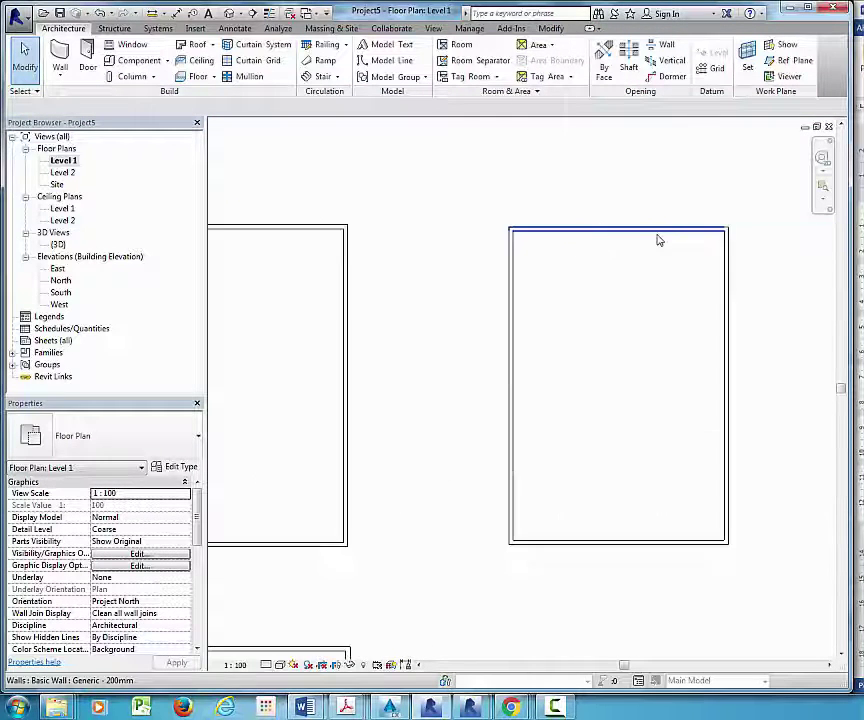
scroll(664, 237, up, 2)
Step: Select the right rectangle's top wall and Tab to the wall chain and back
click(655, 237)
scroll(600, 240, down, 1)
scroll(643, 243, up, 1)
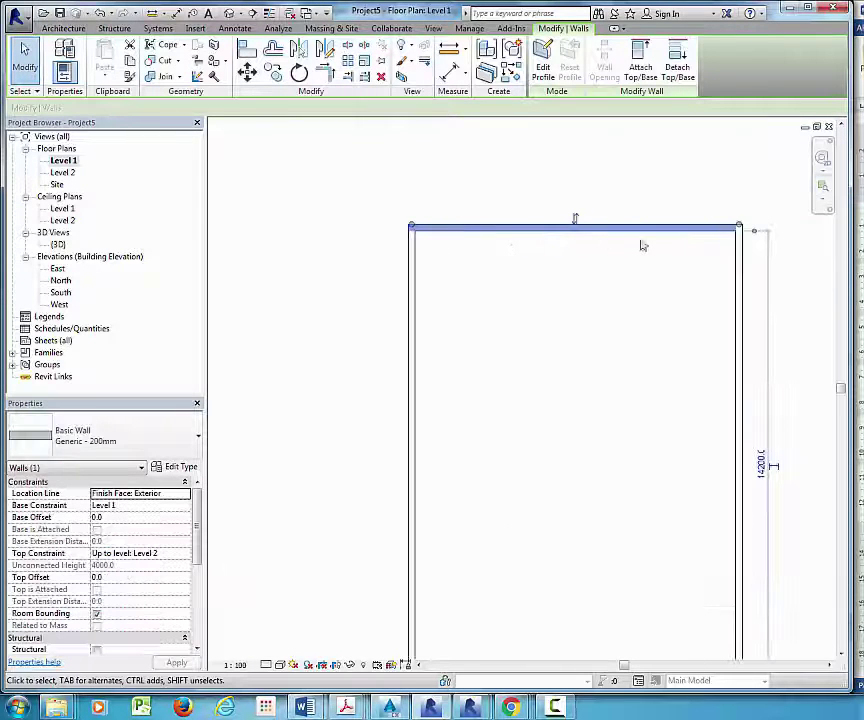
scroll(506, 251, down, 1)
scroll(581, 231, up, 1)
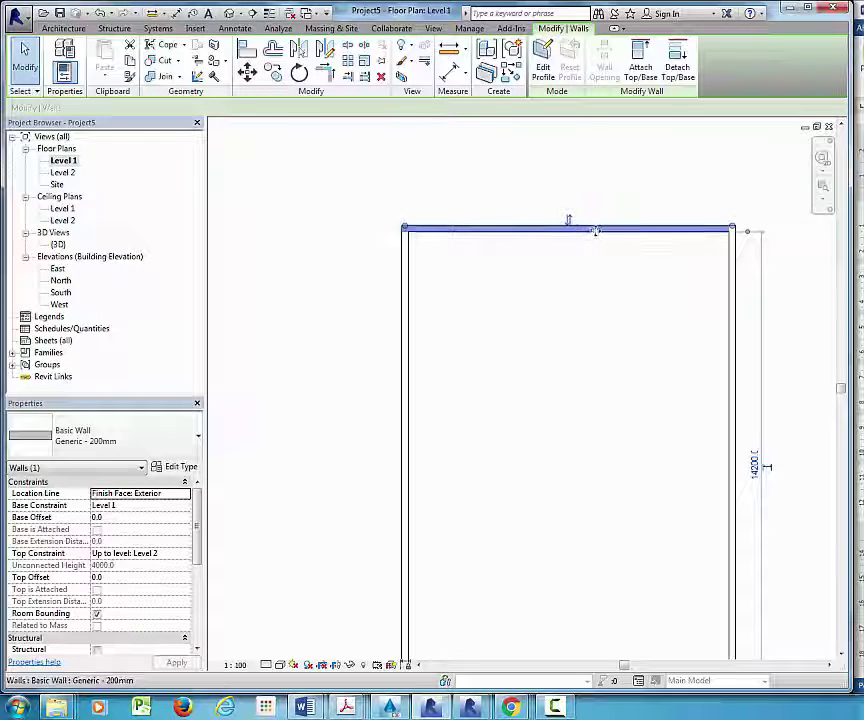
key(Tab)
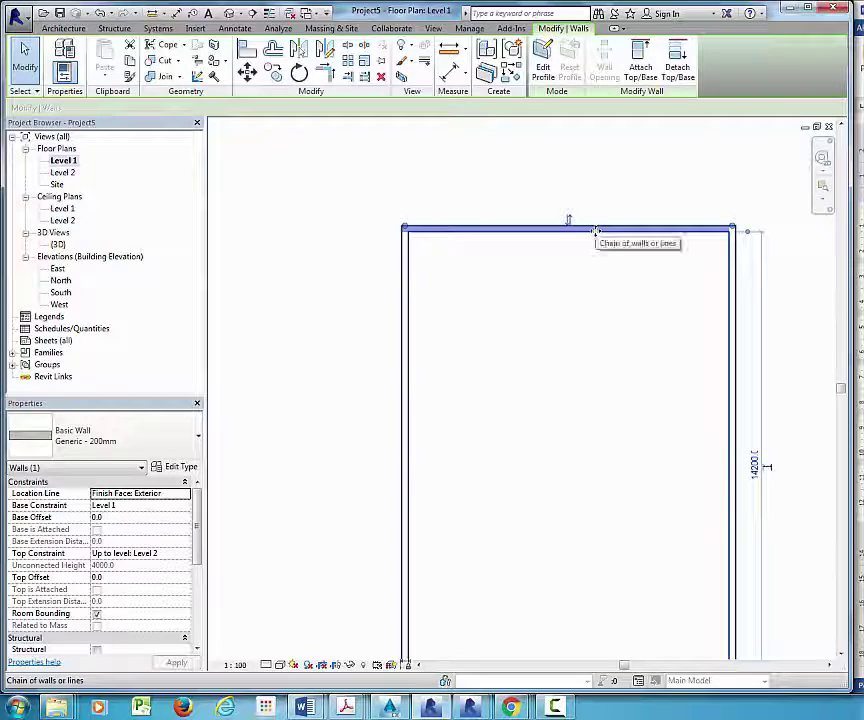
scroll(596, 234, down, 1)
scroll(597, 236, down, 1)
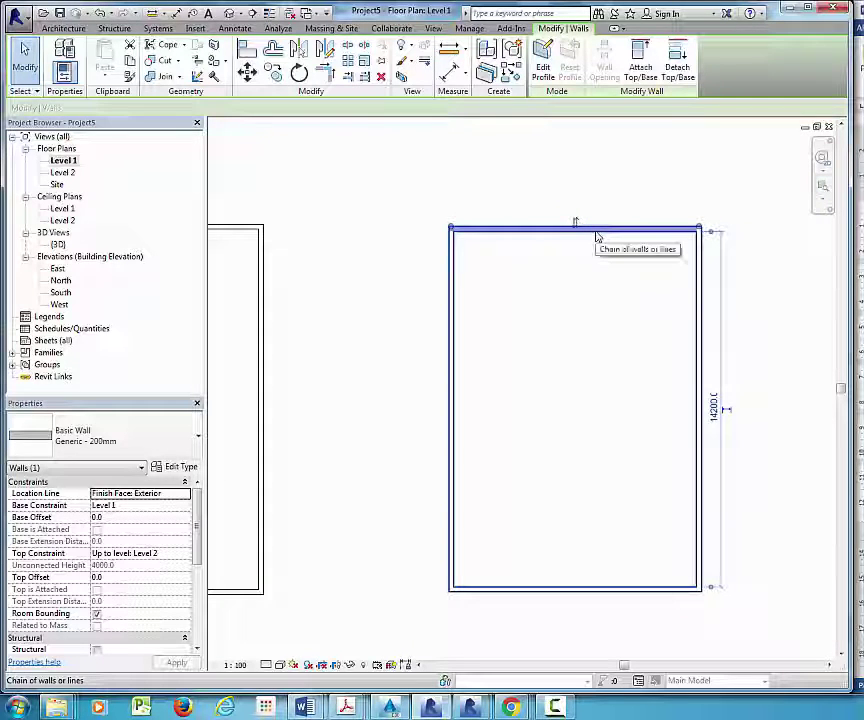
key(Tab)
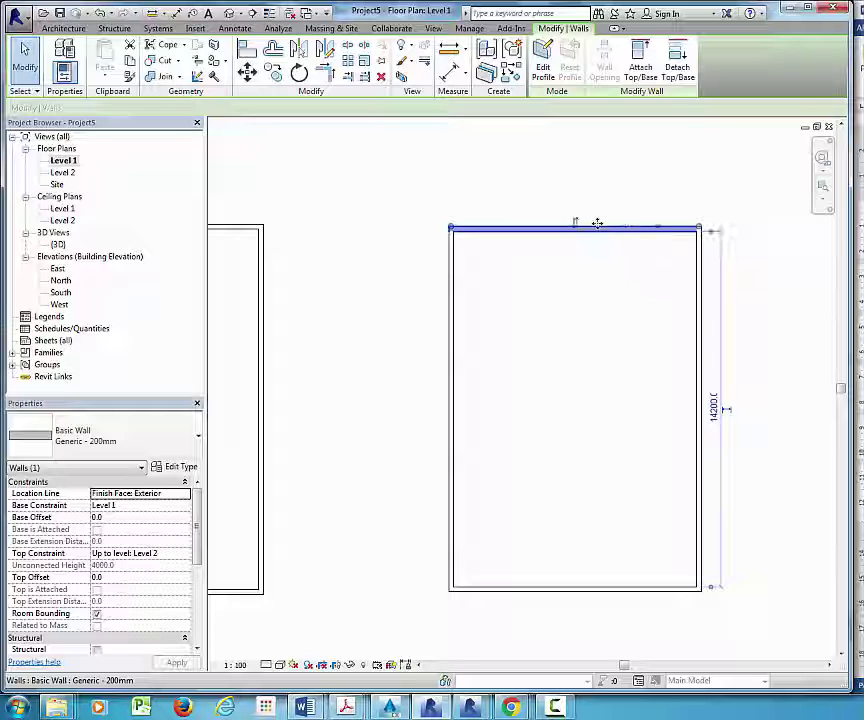
Step: Reselect the top wall and Tab past the wall chain to highlight the Generic 150mm floor
click(598, 237)
click(598, 228)
scroll(600, 226, up, 1)
scroll(604, 233, down, 1)
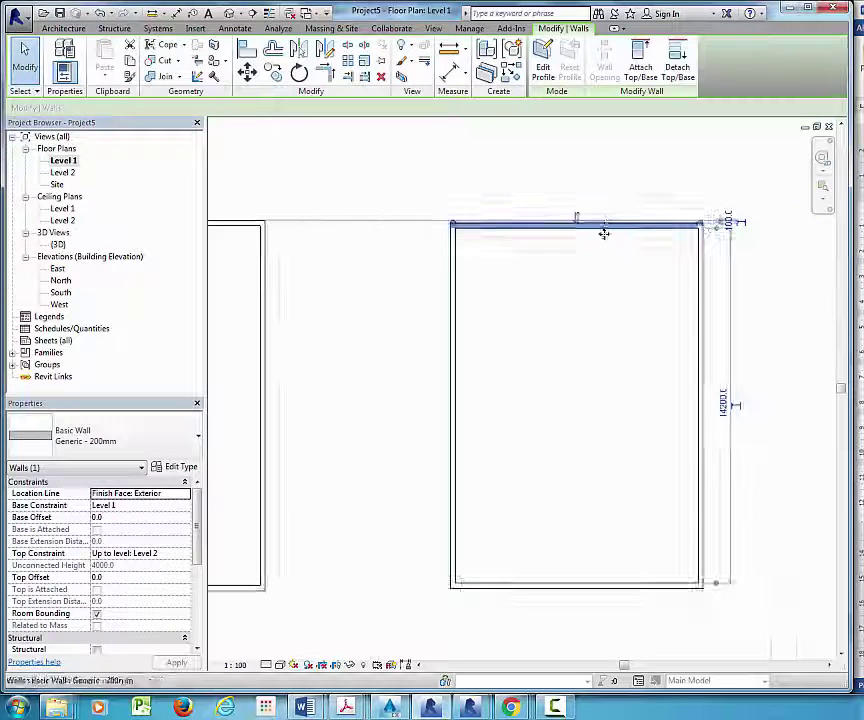
scroll(604, 233, up, 1)
scroll(610, 222, down, 2)
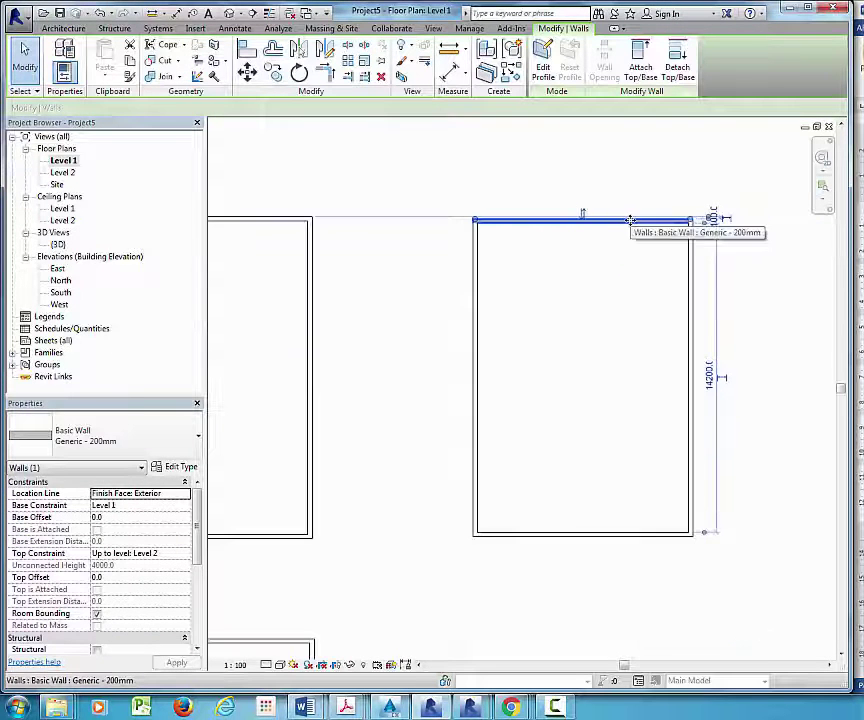
key(Tab)
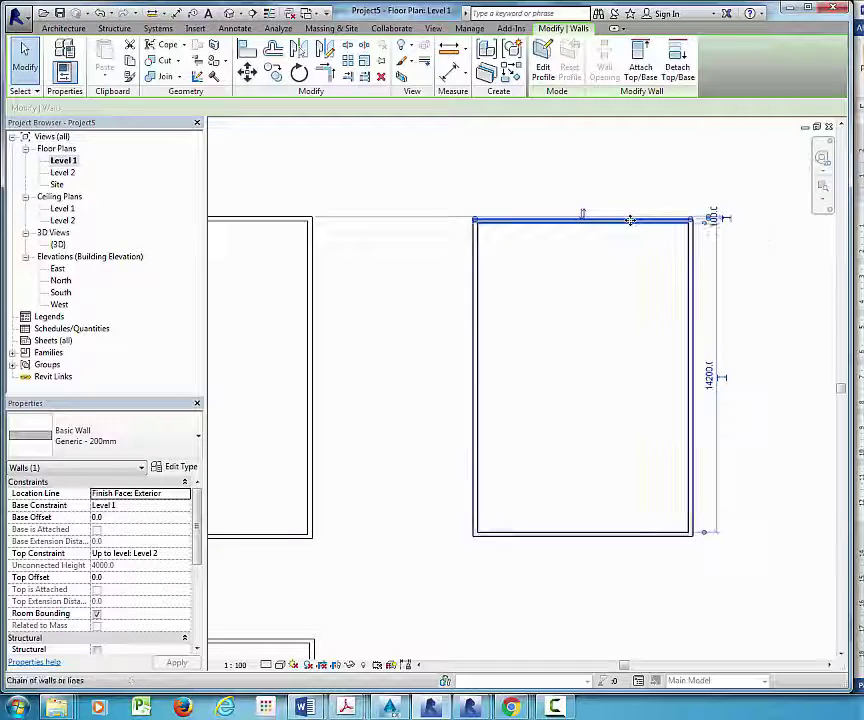
key(Tab)
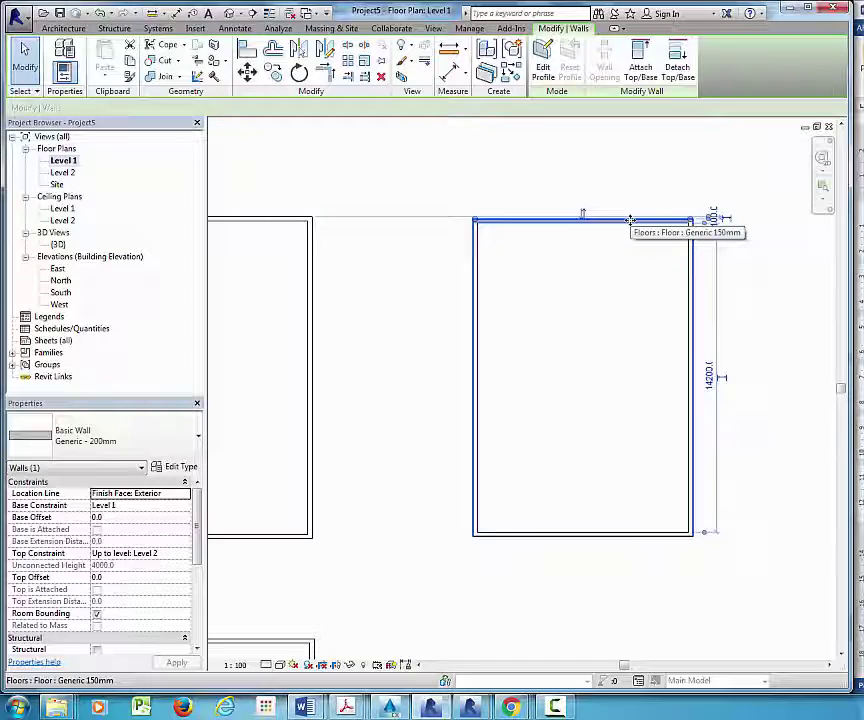
Step: Select the floor inside the right-hand rectangle
click(630, 220)
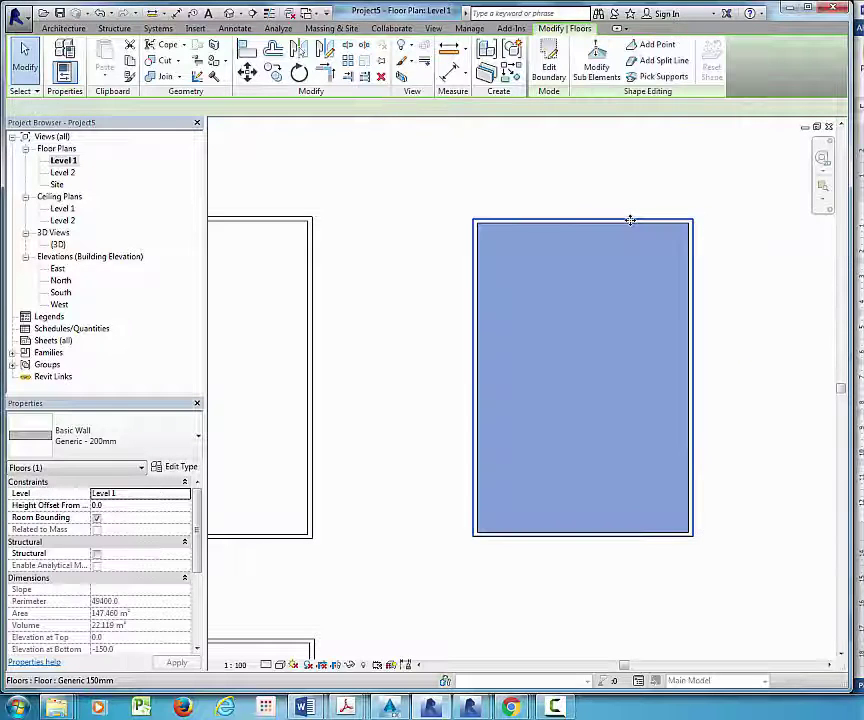
scroll(509, 303, down, 2)
scroll(482, 286, down, 1)
scroll(555, 315, down, 2)
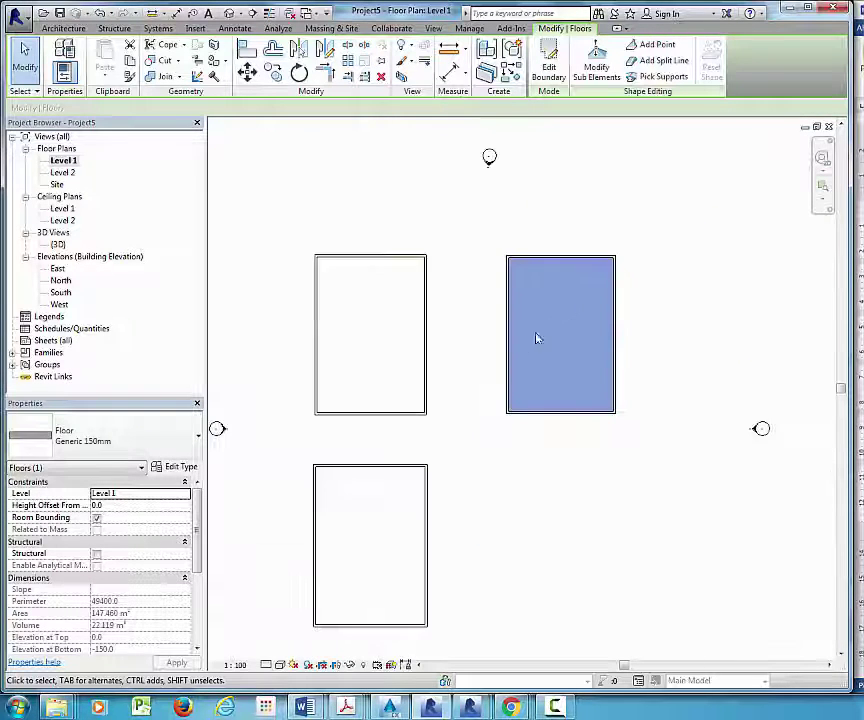
scroll(654, 295, up, 1)
scroll(656, 293, down, 1)
scroll(630, 303, down, 1)
scroll(625, 292, up, 1)
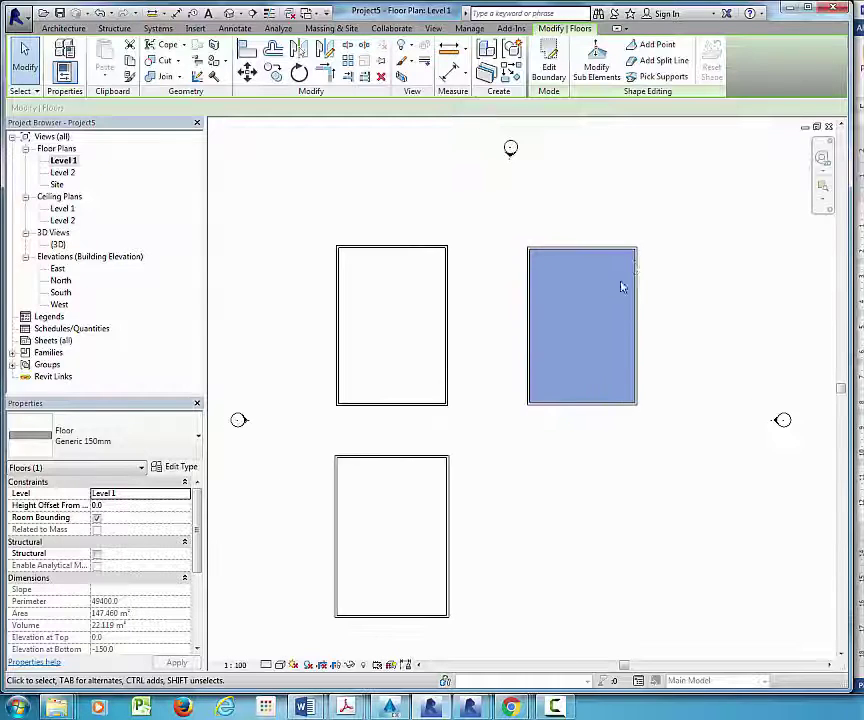
scroll(465, 270, down, 1)
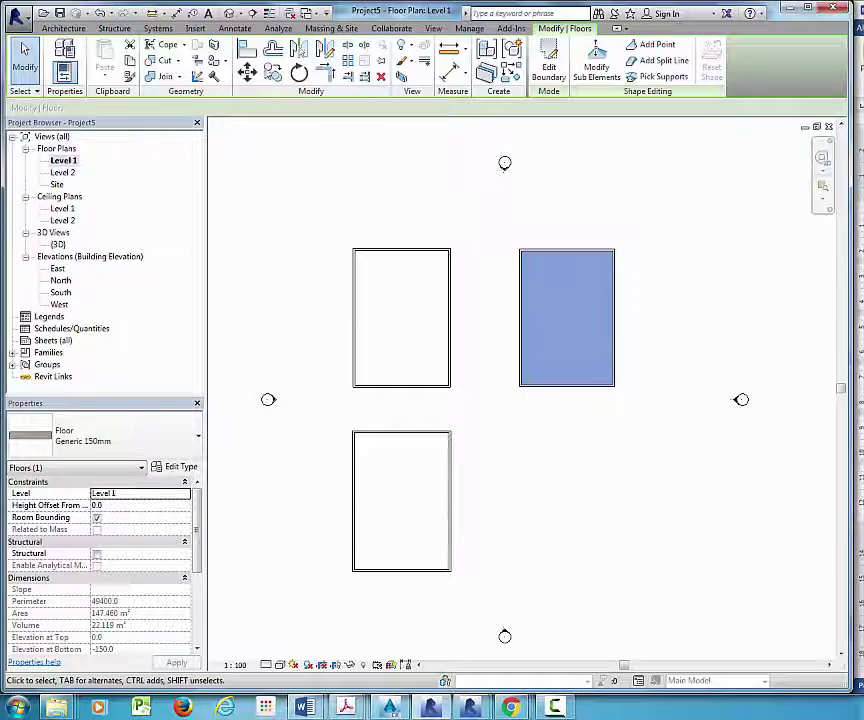
Step: Copy the selected floor with CO, placing the copy further to the right
key(c)
key(o)
click(637, 258)
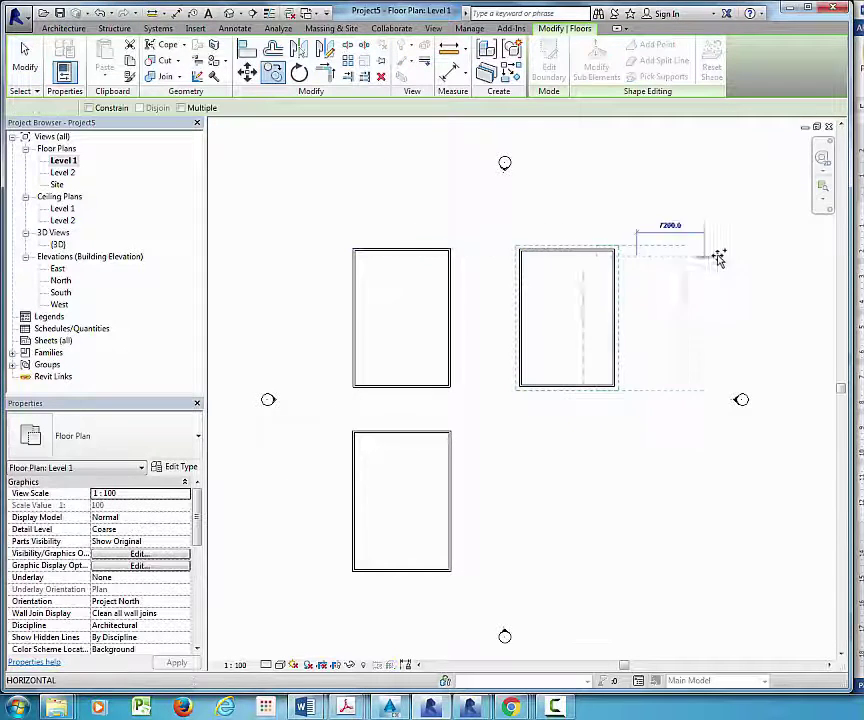
click(771, 252)
key(Escape)
scroll(635, 332, down, 1)
scroll(554, 342, down, 2)
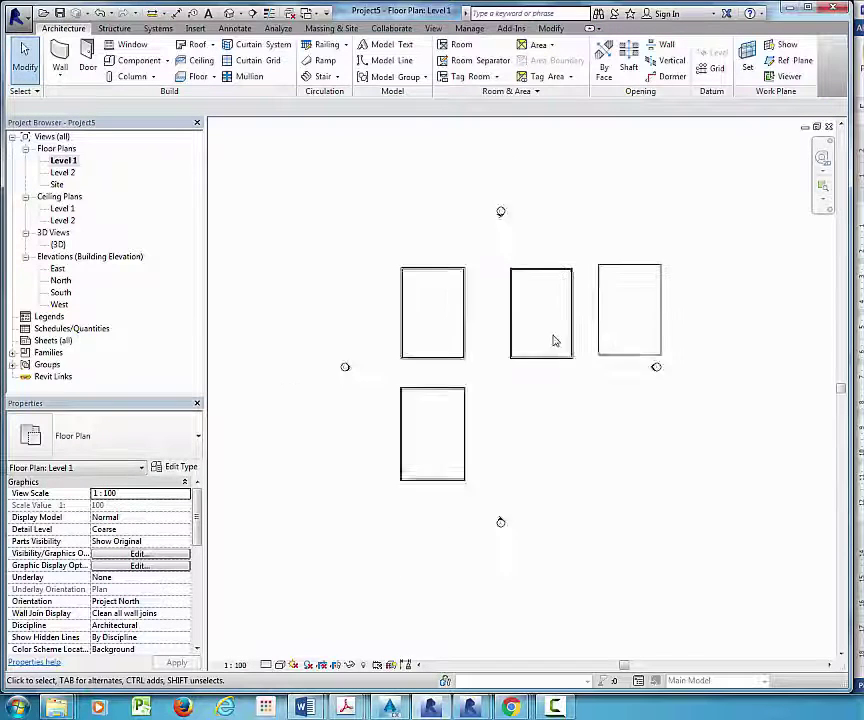
scroll(437, 410, up, 3)
scroll(467, 334, up, 1)
scroll(480, 328, up, 2)
scroll(498, 318, down, 2)
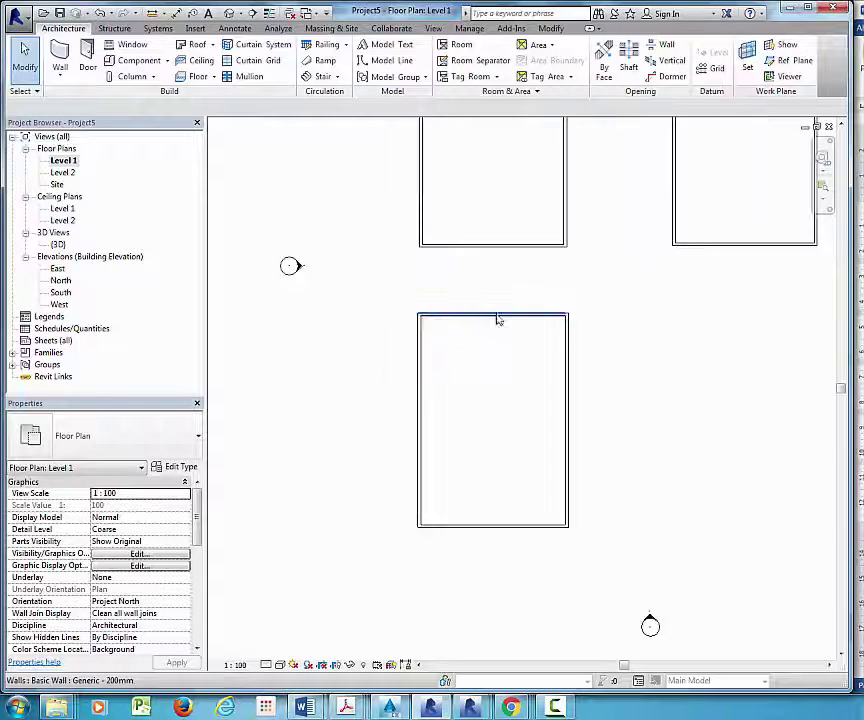
mouse_move(498, 318)
middle_down()
mouse_move(581, 348)
mouse_move(573, 284)
middle_up()
scroll(590, 250, up, 2)
scroll(615, 222, up, 2)
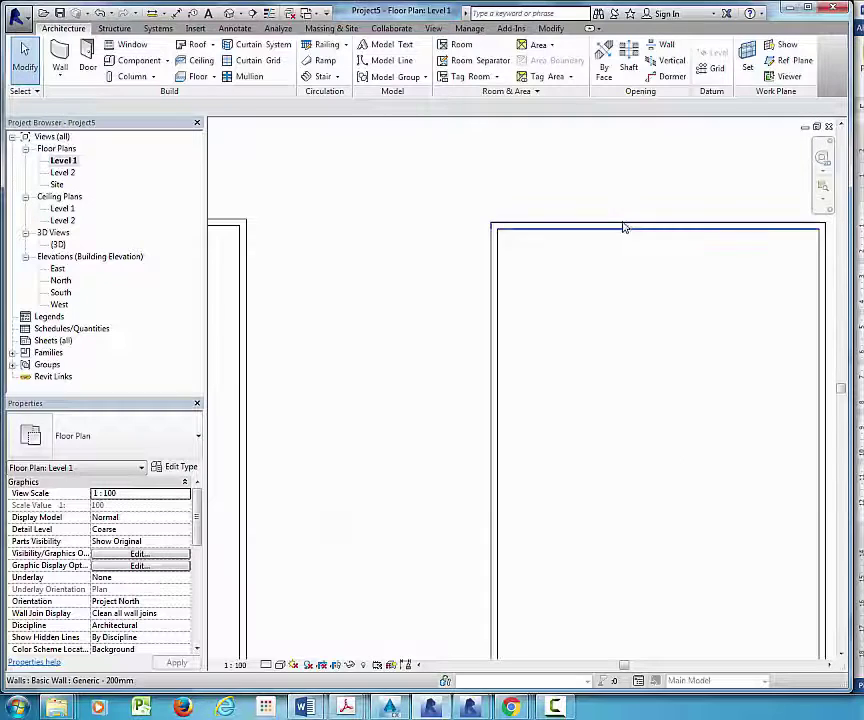
click(623, 228)
key(Escape)
scroll(578, 229, down, 3)
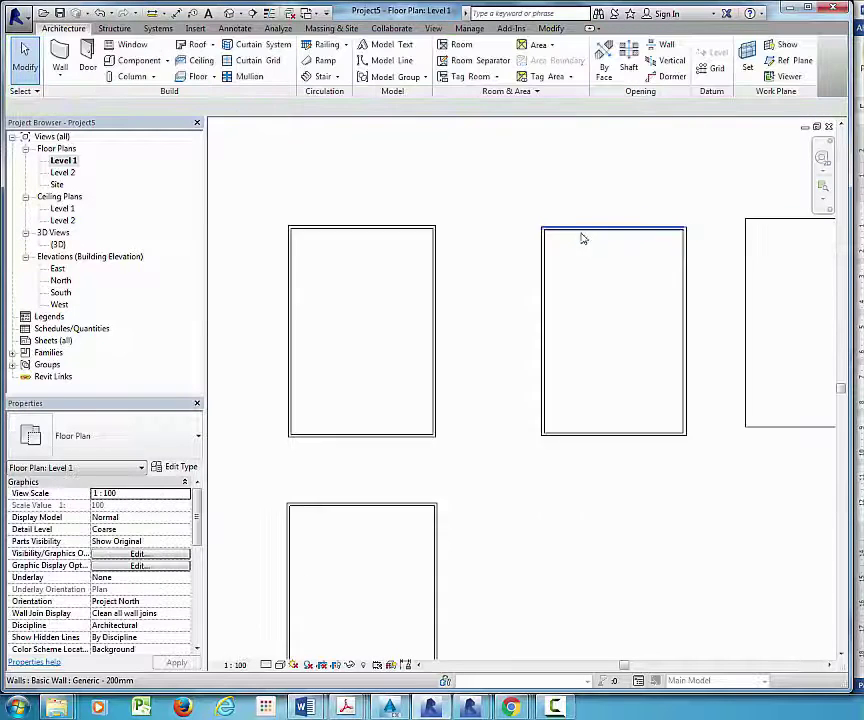
scroll(480, 358, down, 2)
scroll(475, 365, up, 2)
middle_drag(445, 428, 486, 361)
scroll(486, 350, up, 1)
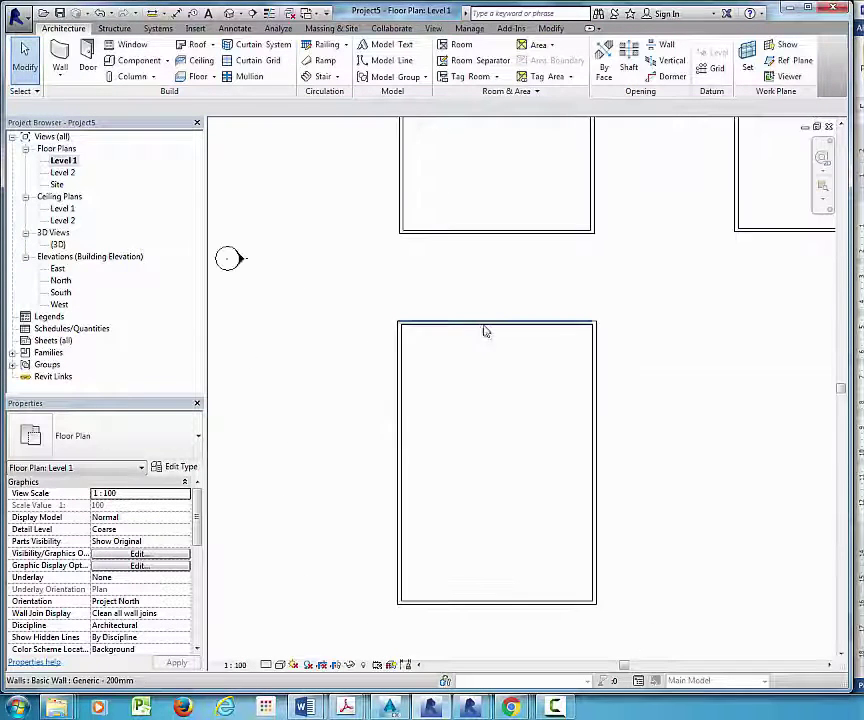
scroll(487, 331, up, 1)
scroll(487, 331, down, 1)
scroll(507, 322, up, 2)
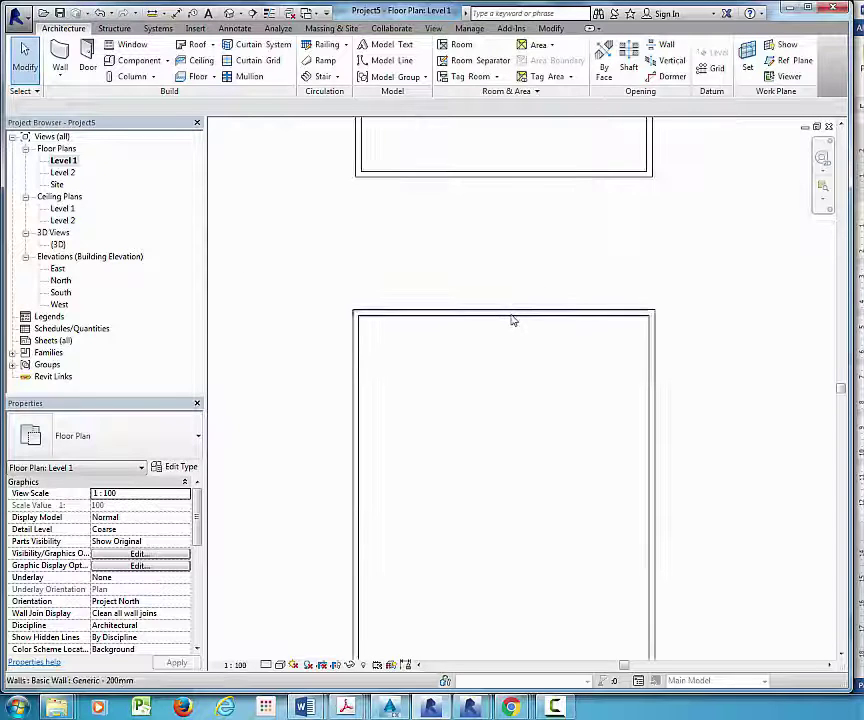
scroll(530, 290, up, 1)
scroll(522, 330, down, 3)
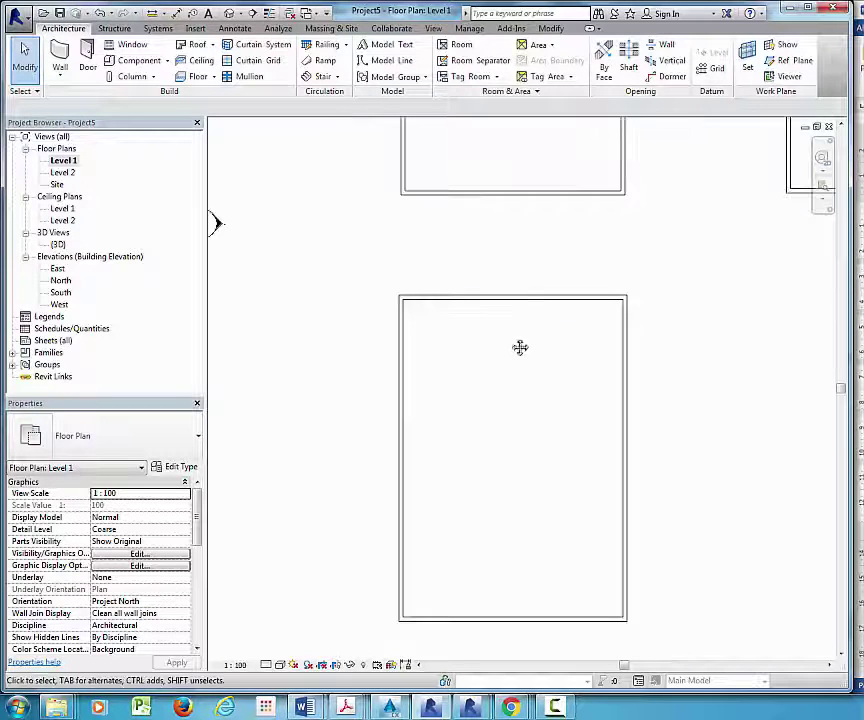
middle_drag(519, 347, 529, 222)
click(536, 207)
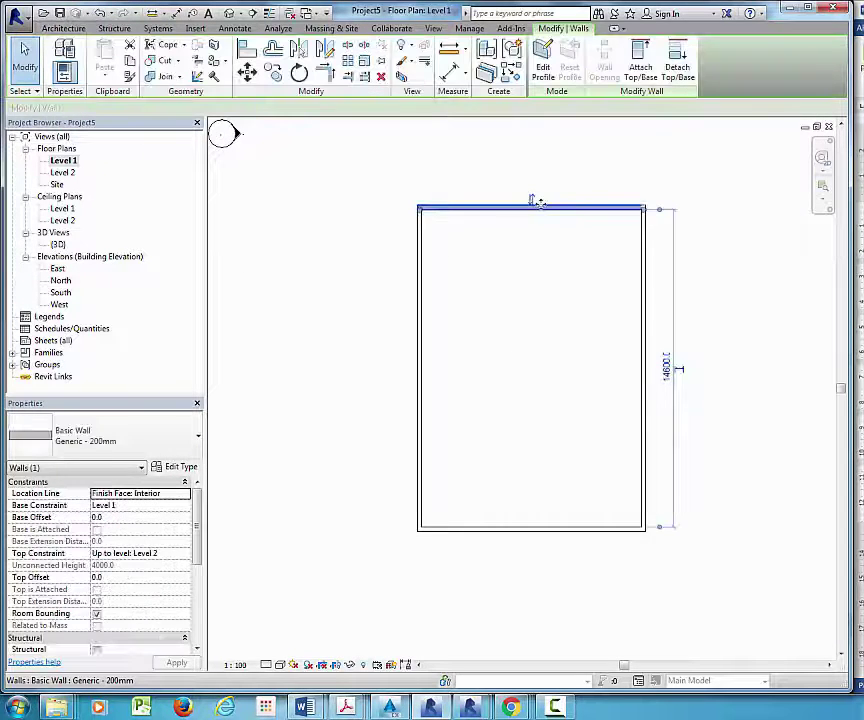
key(Tab)
key(Tab)
key(Tab)
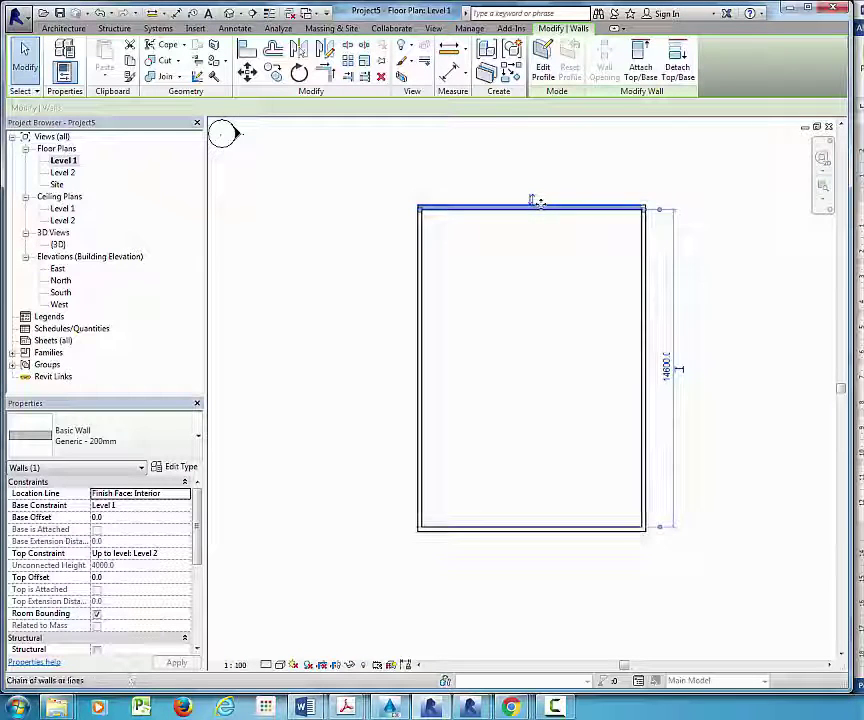
key(Tab)
key(Tab)
key(Tab)
key(Tab)
key(Tab)
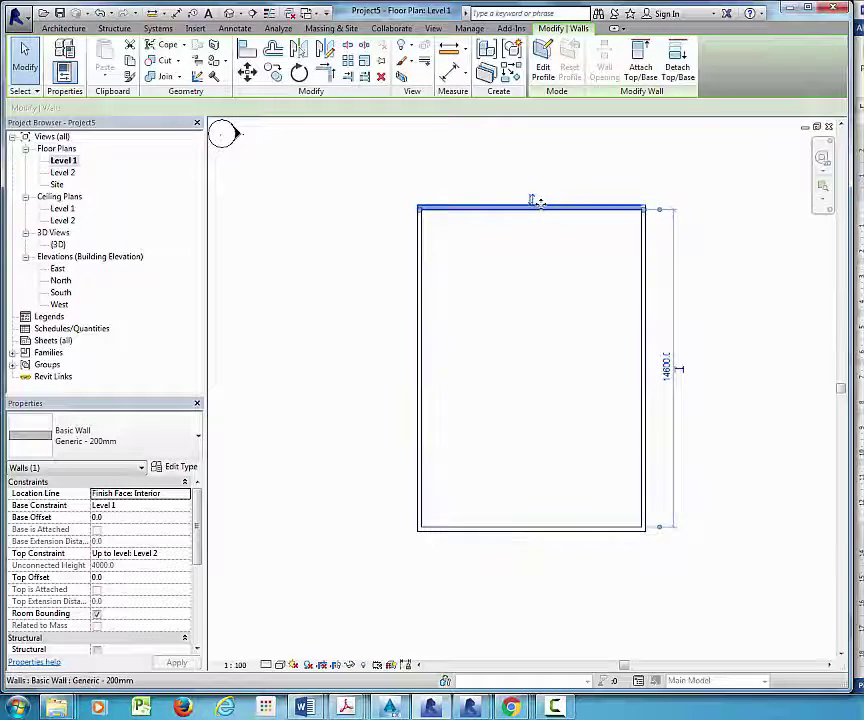
key(Tab)
key(Escape)
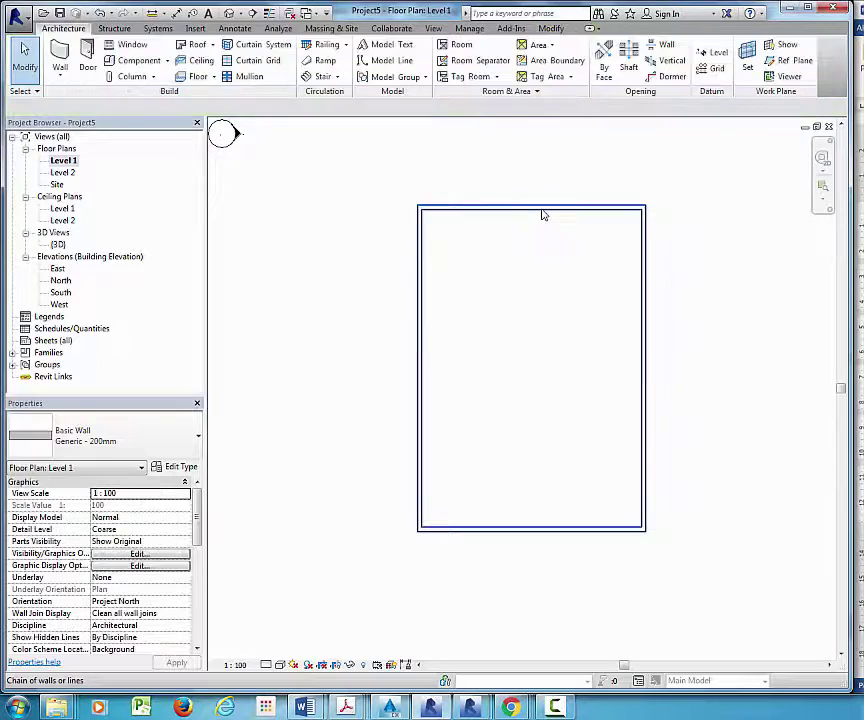
click(543, 213)
key(Escape)
click(543, 213)
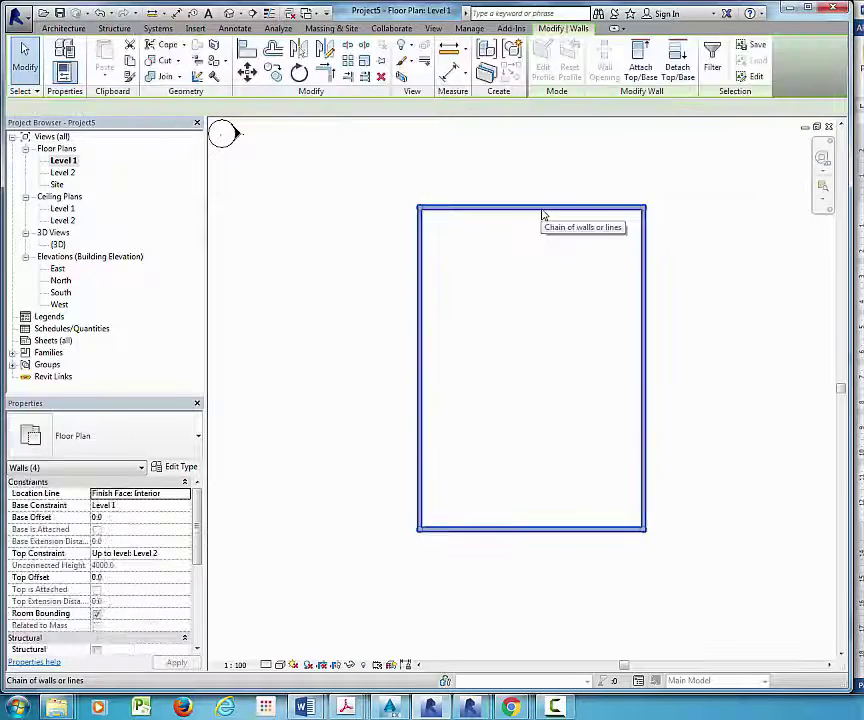
key(Escape)
key(Tab)
click(538, 214)
key(Escape)
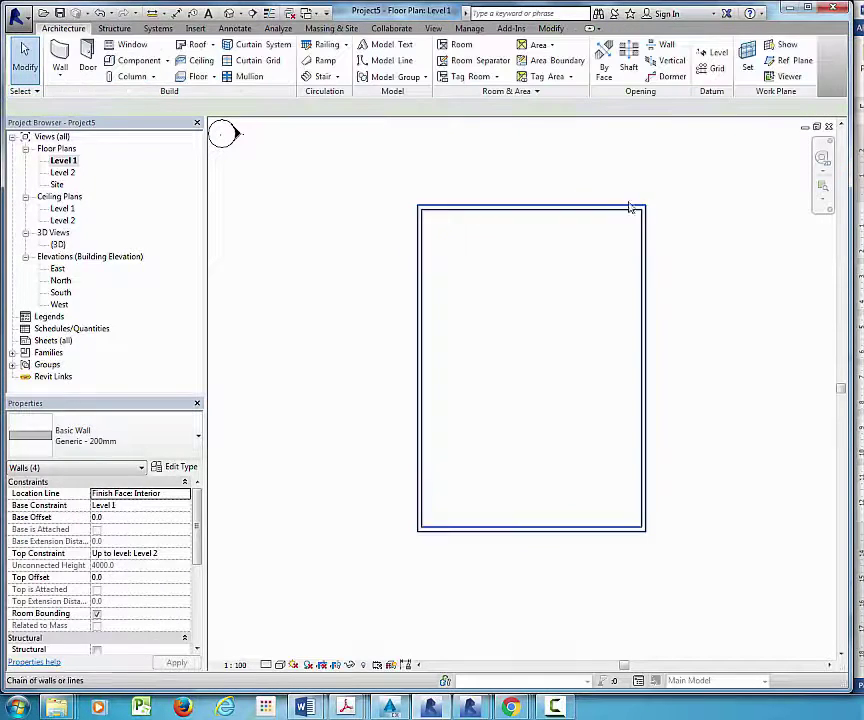
click(615, 219)
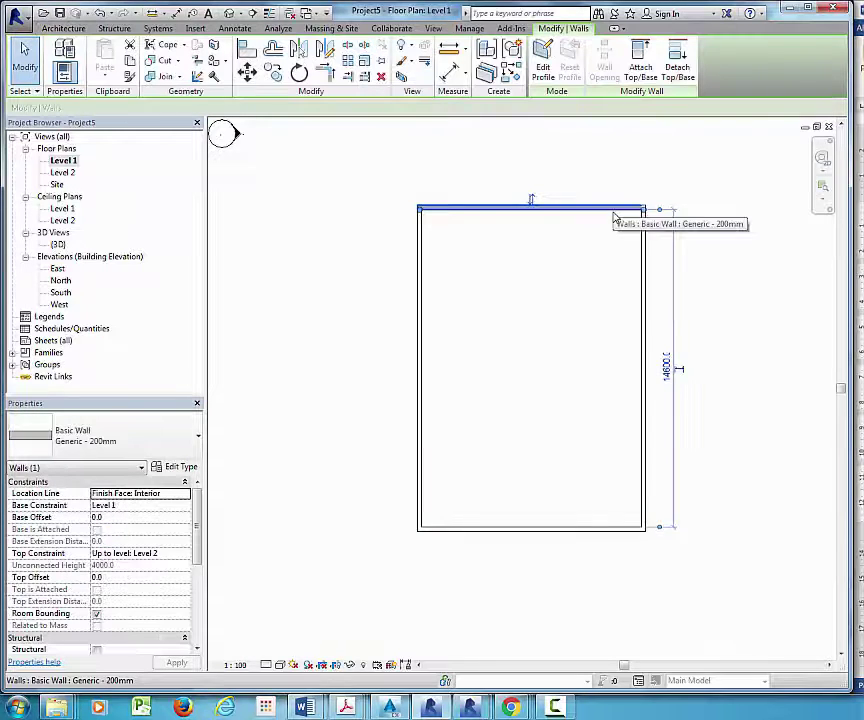
key(Tab)
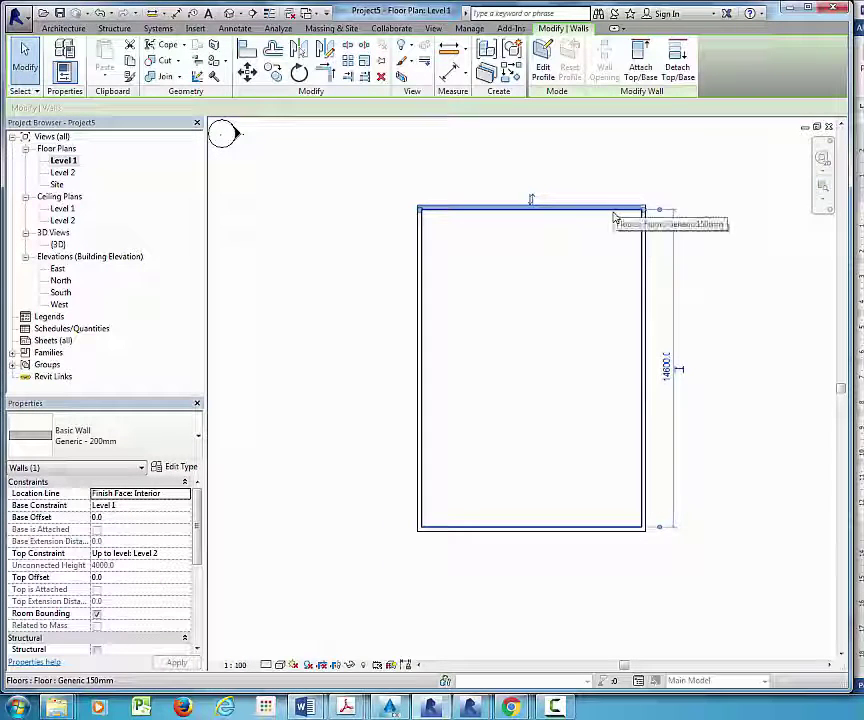
key(Tab)
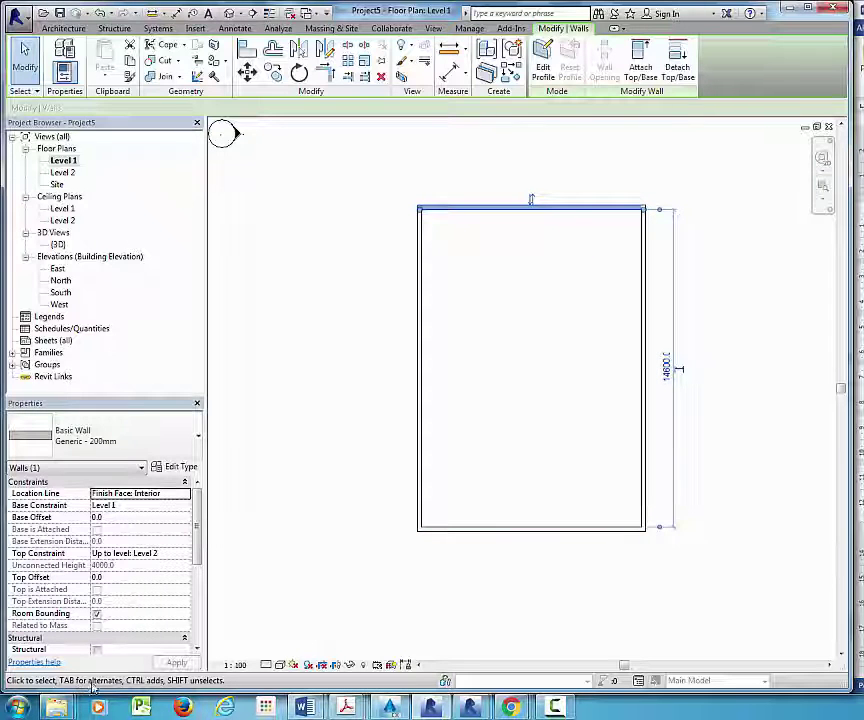
key(Escape)
click(567, 215)
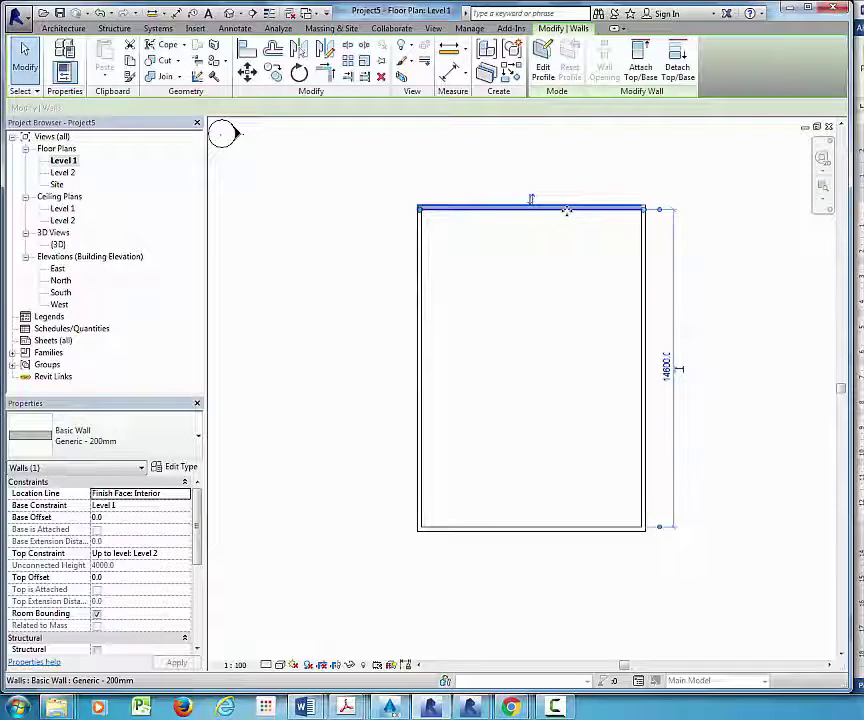
key(Escape)
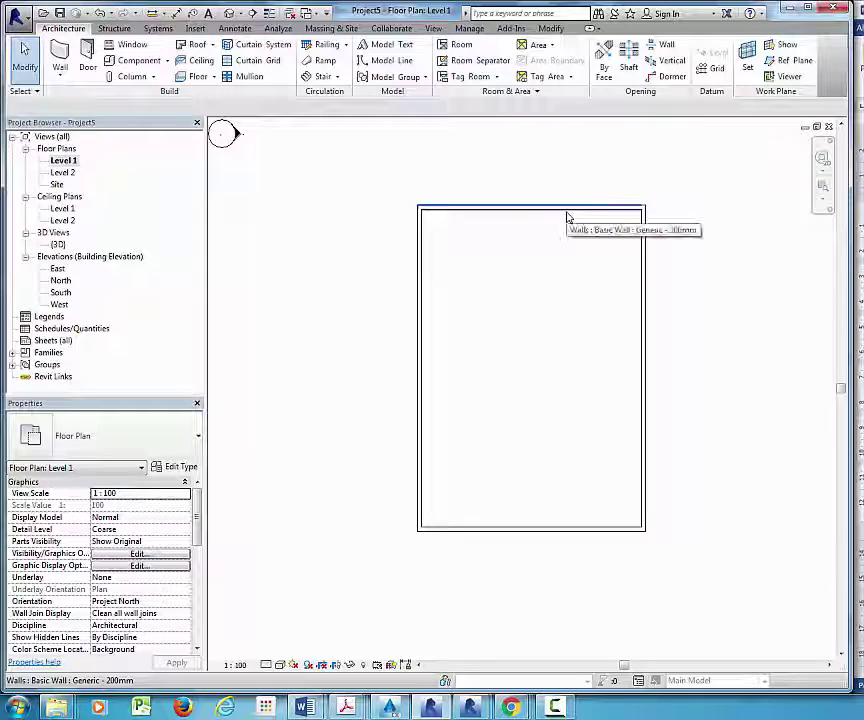
Step: Select the lower rectangle's floor and copy it to the right with Modify > Copy
key(Tab)
key(Tab)
click(567, 217)
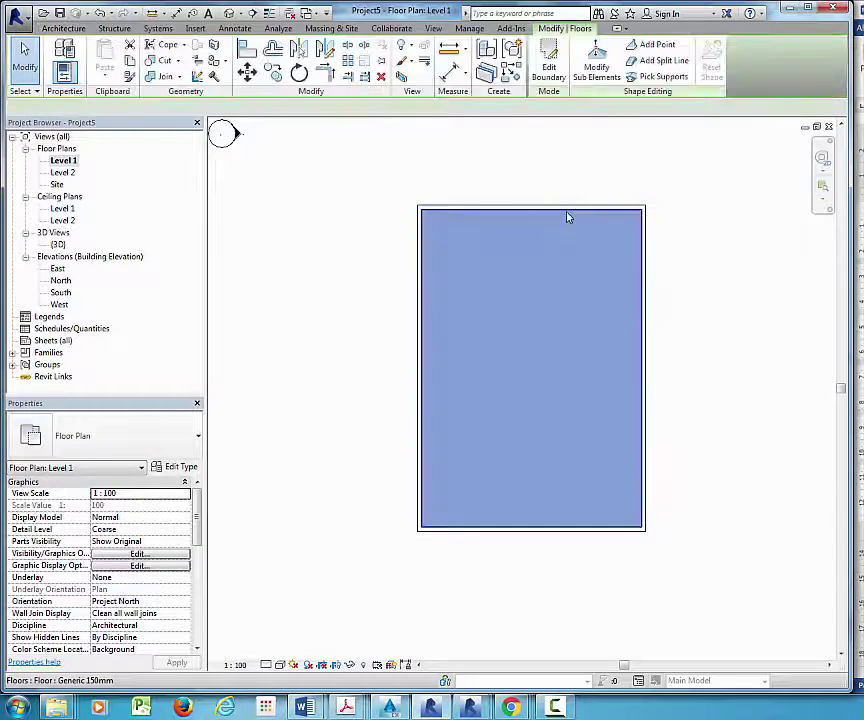
scroll(342, 443, down, 2)
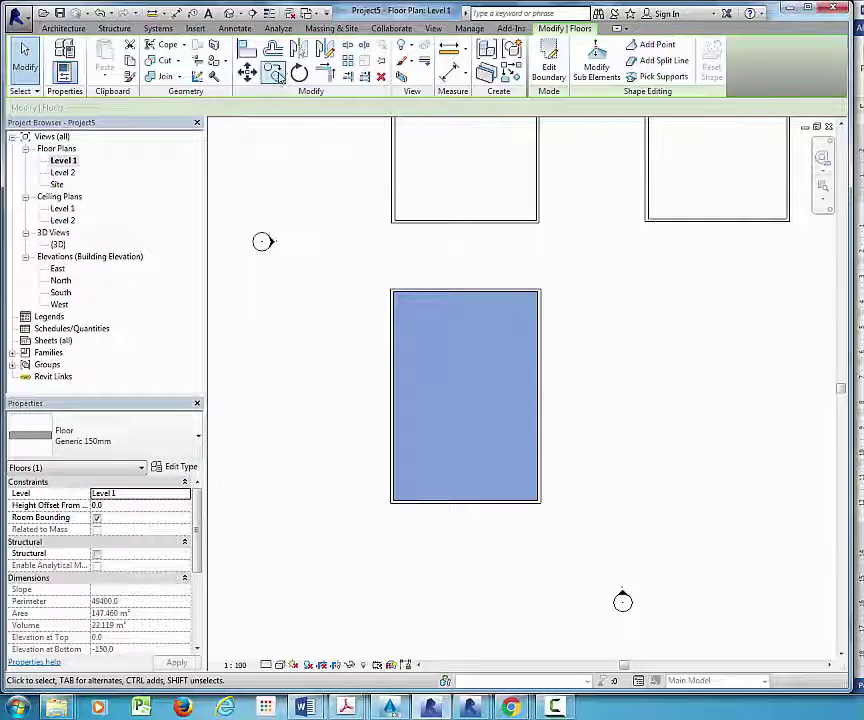
click(273, 72)
click(564, 262)
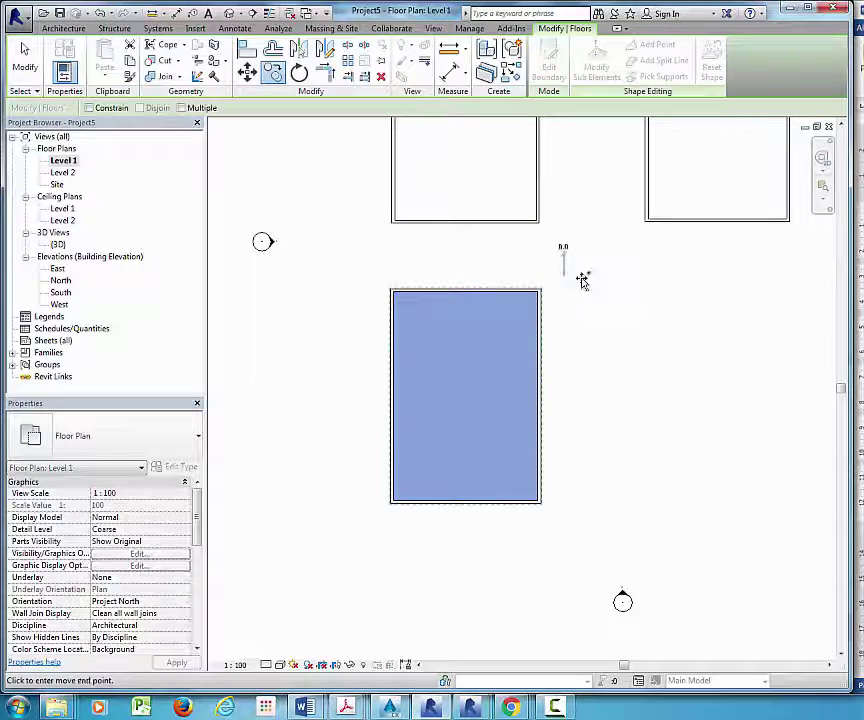
click(784, 284)
scroll(530, 340, down, 2)
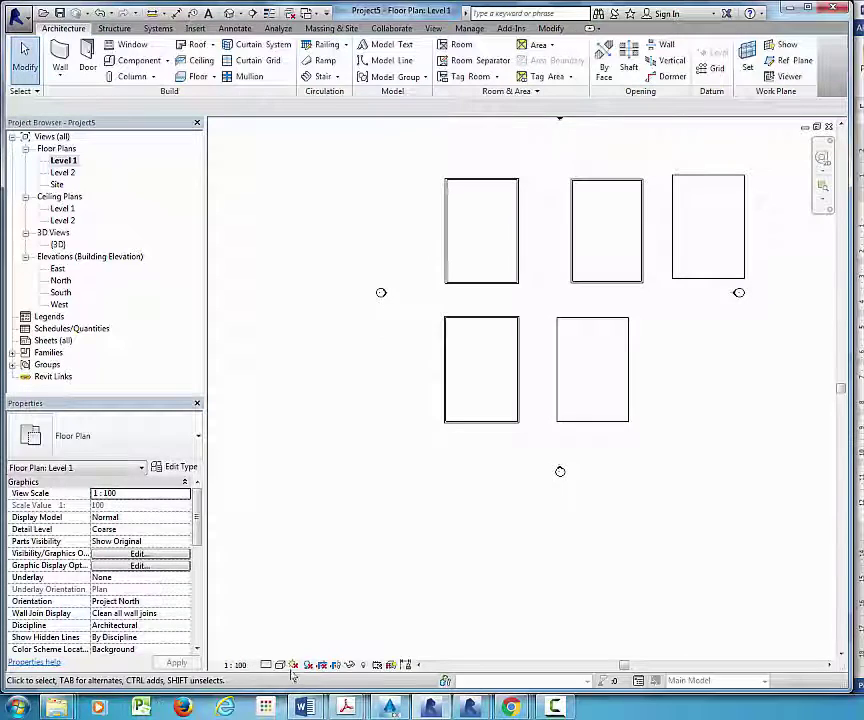
click(230, 15)
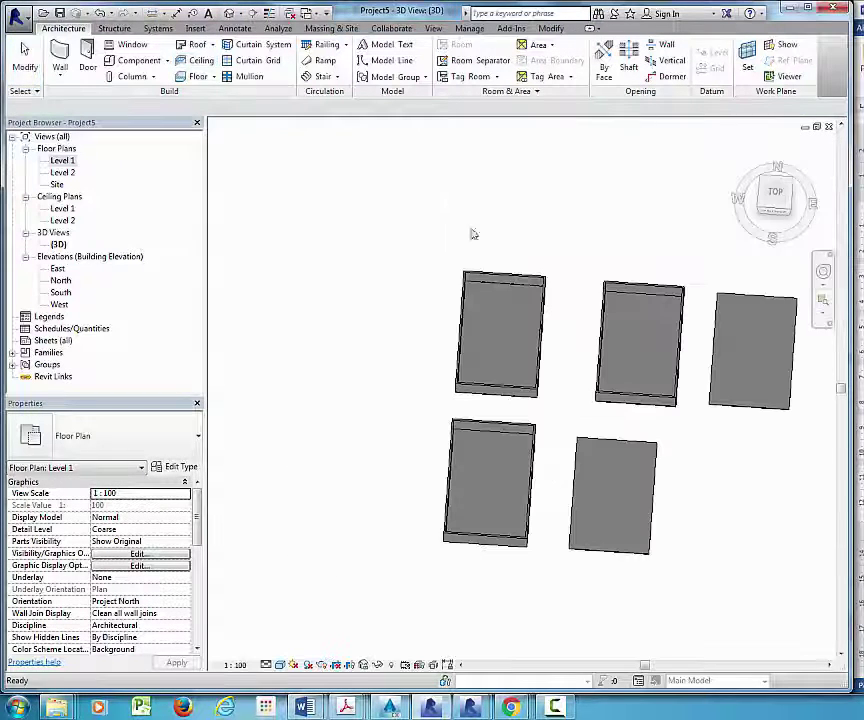
mouse_move(563, 440)
shift+middle_down()
mouse_move(565, 283)
mouse_move(494, 233)
mouse_move(553, 474)
mouse_move(517, 532)
mouse_move(635, 488)
mouse_move(513, 388)
mouse_move(415, 469)
mouse_move(629, 538)
mouse_move(748, 445)
mouse_move(823, 527)
mouse_move(795, 513)
shift+middle_up()
scroll(488, 383, up, 3)
scroll(534, 442, down, 2)
mouse_move(540, 503)
shift+middle_down()
mouse_move(597, 520)
mouse_move(525, 367)
mouse_move(524, 550)
mouse_move(520, 530)
shift+middle_up()
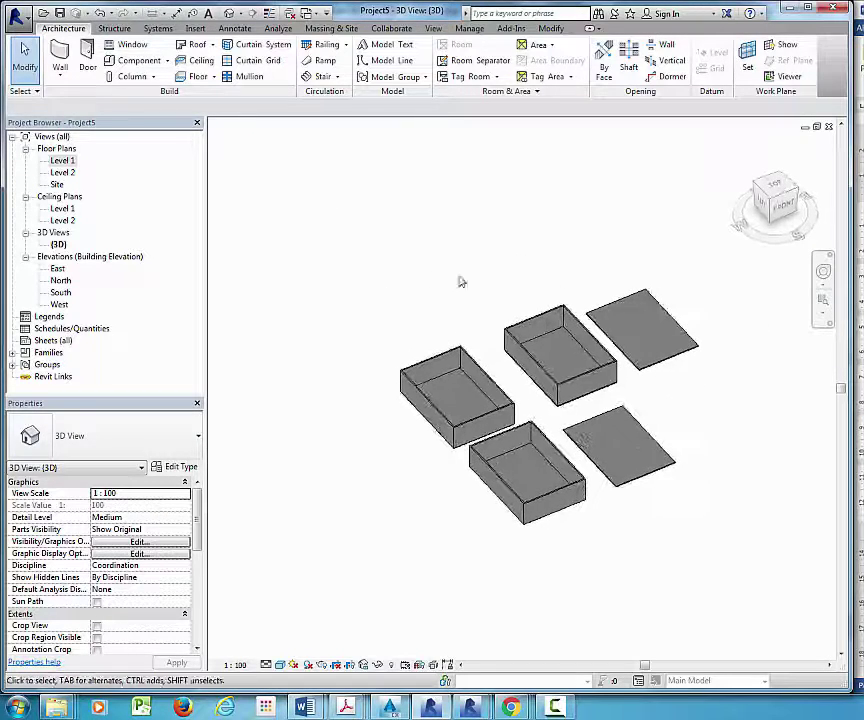
scroll(422, 306, down, 1)
double_click(63, 160)
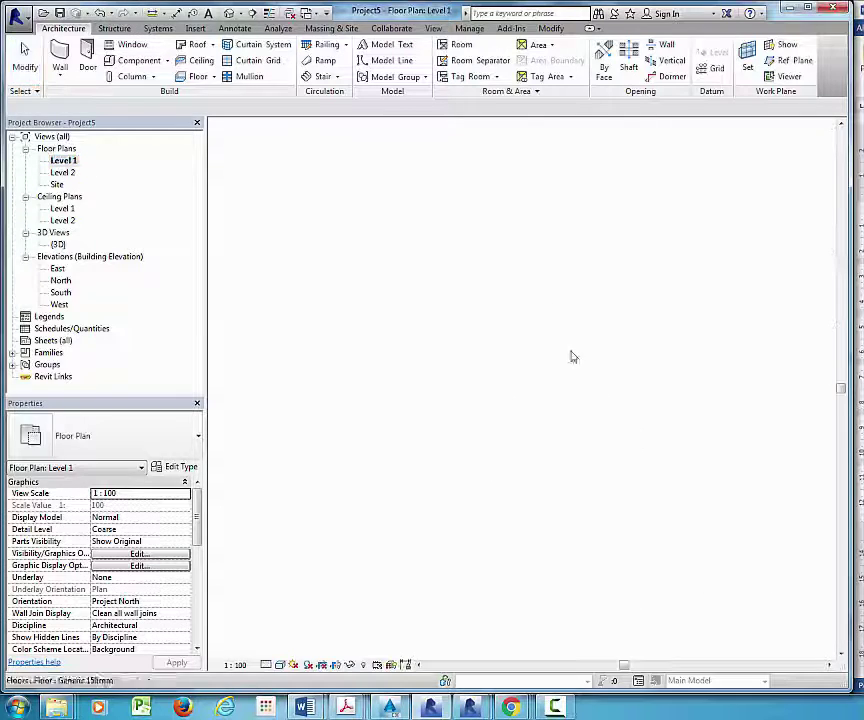
Step: After clearing a mistaken selection, Ctrl-select the top walls of the upper-left, lower-left and upper-middle rectangles
middle_drag(555, 247, 510, 279)
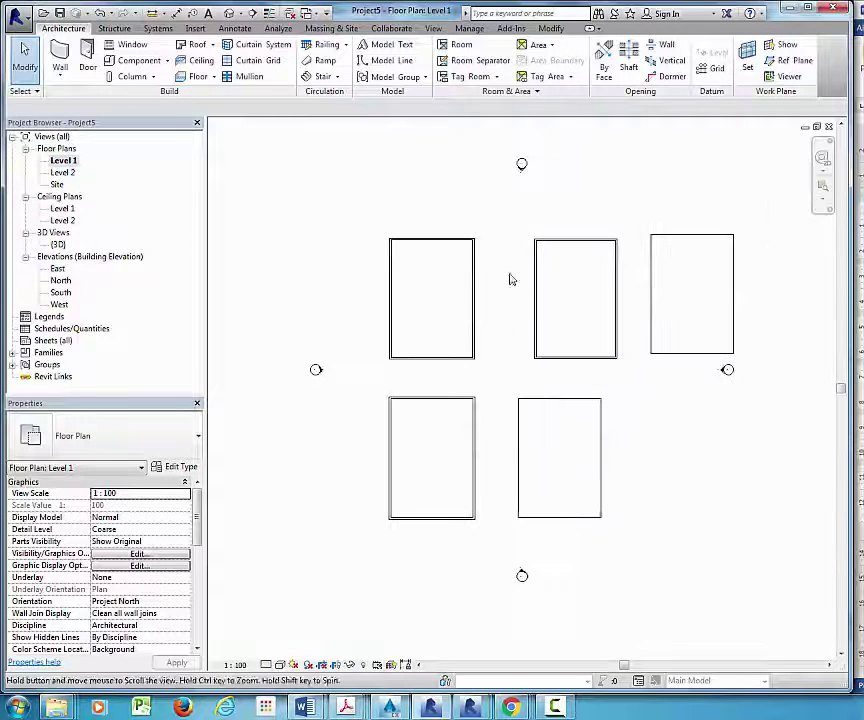
click(440, 240)
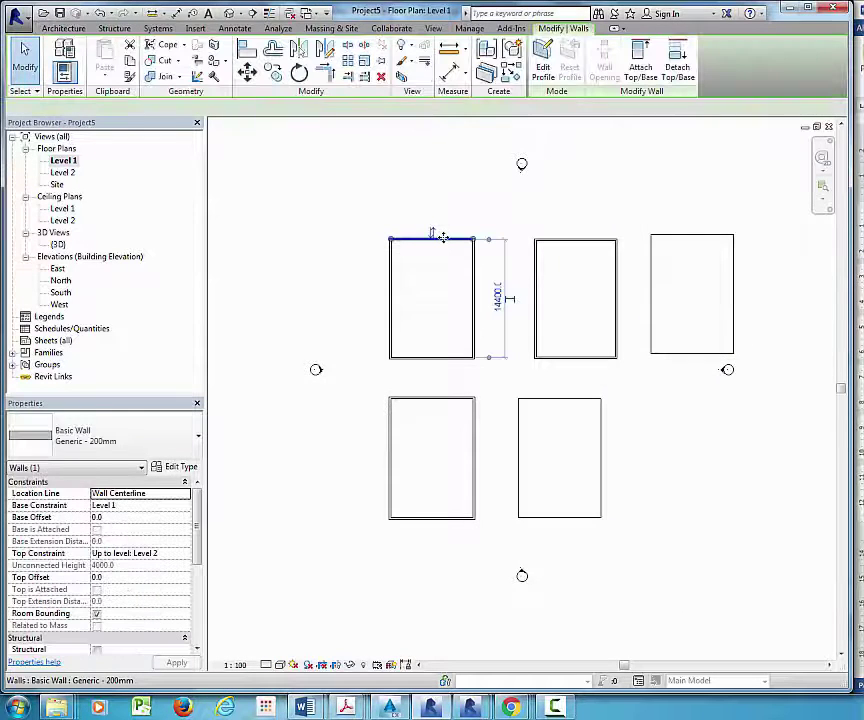
click(470, 284)
click(437, 241)
click(537, 272)
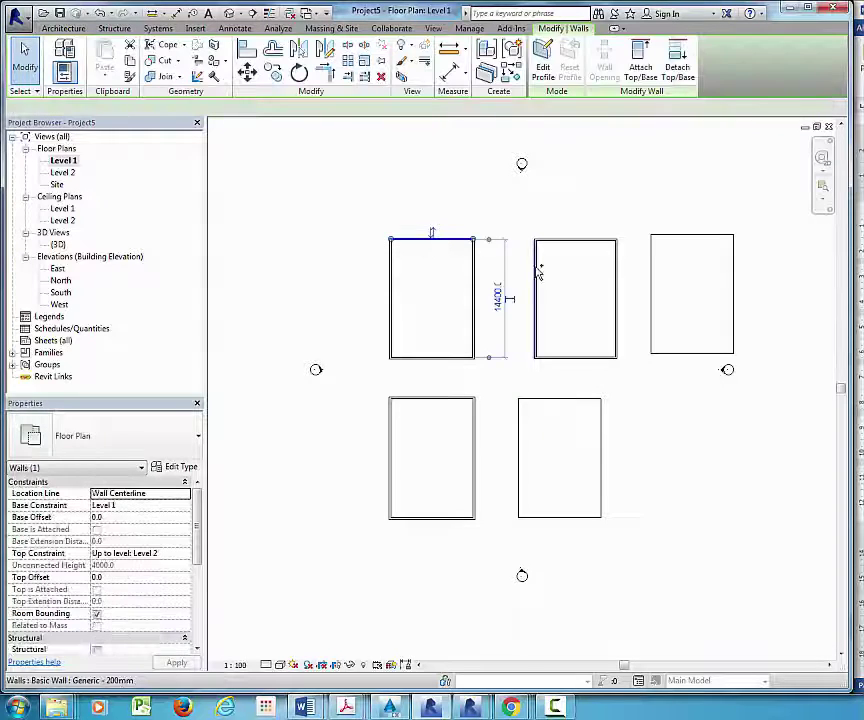
ctrl+click(652, 352)
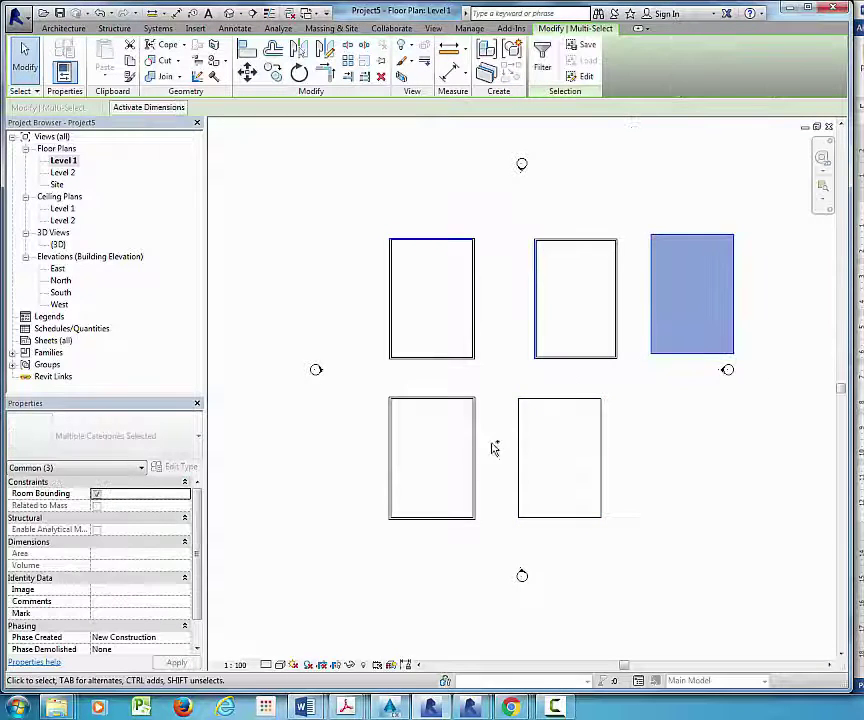
click(494, 284)
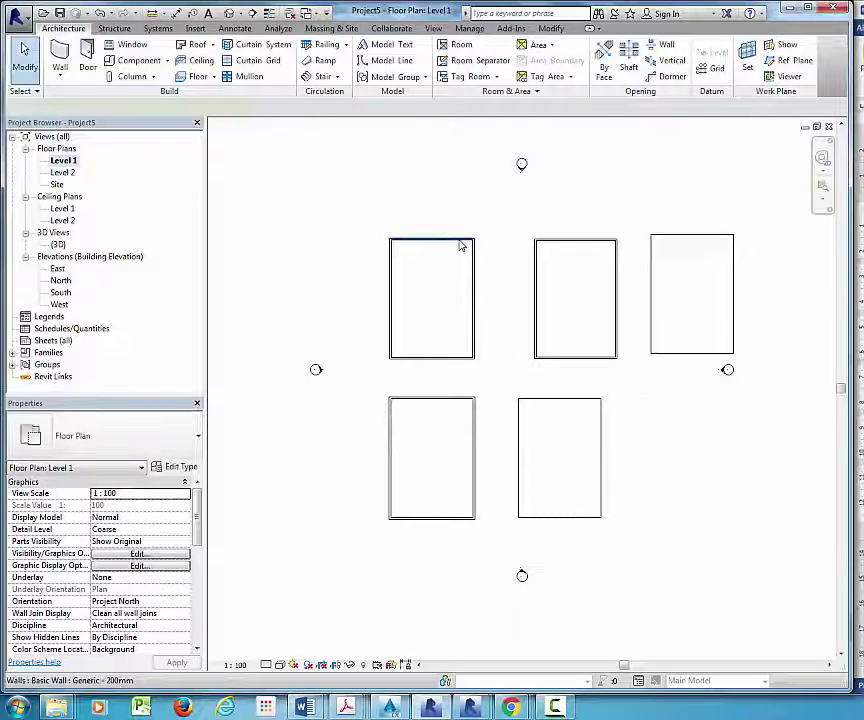
click(463, 241)
ctrl+click(444, 400)
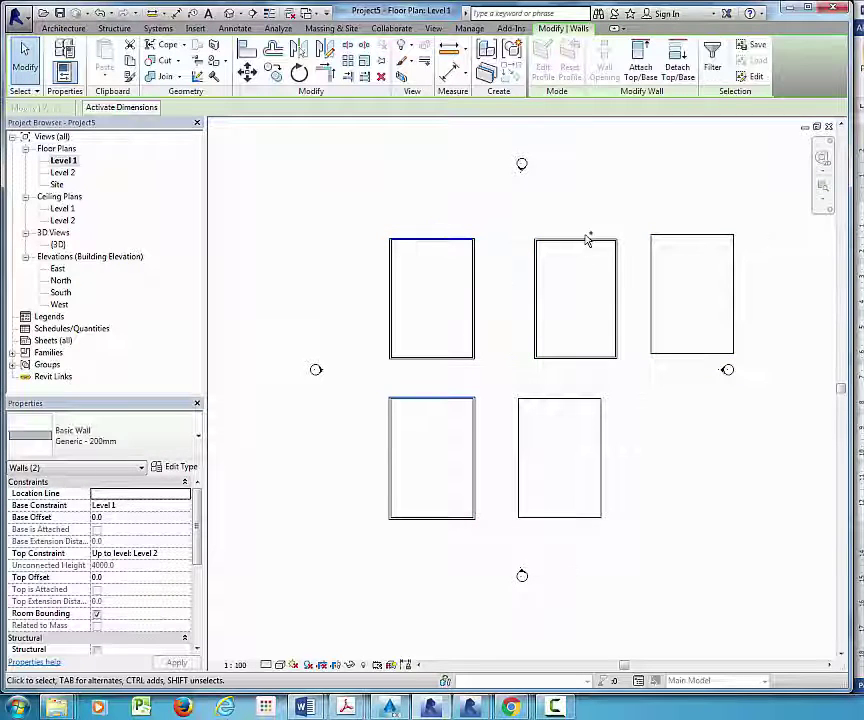
ctrl+click(588, 240)
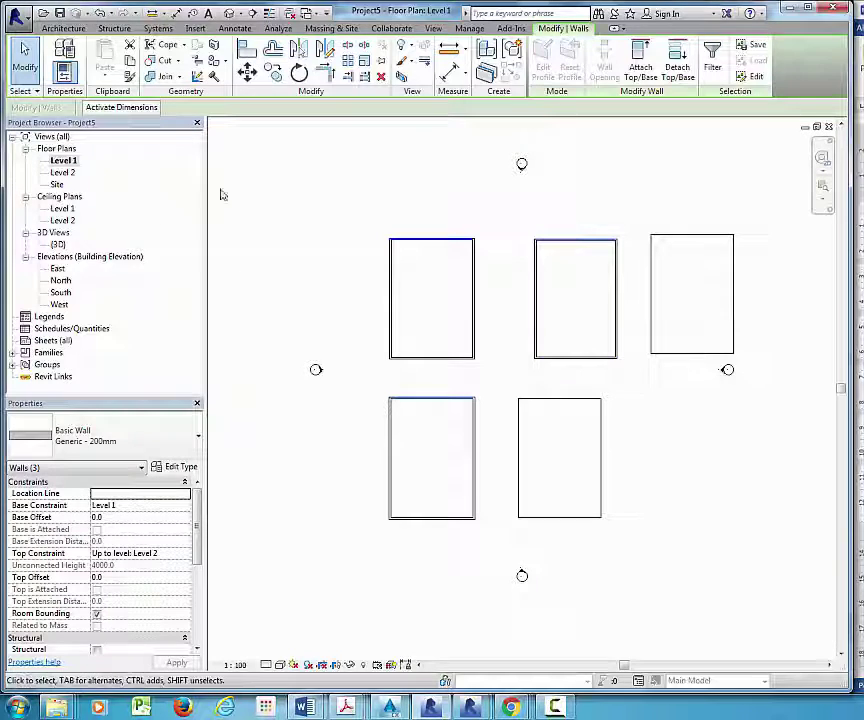
Step: Apply the CW 102-85-140p wall type to the three selected top walls, then deselect and reframe the plan
click(196, 443)
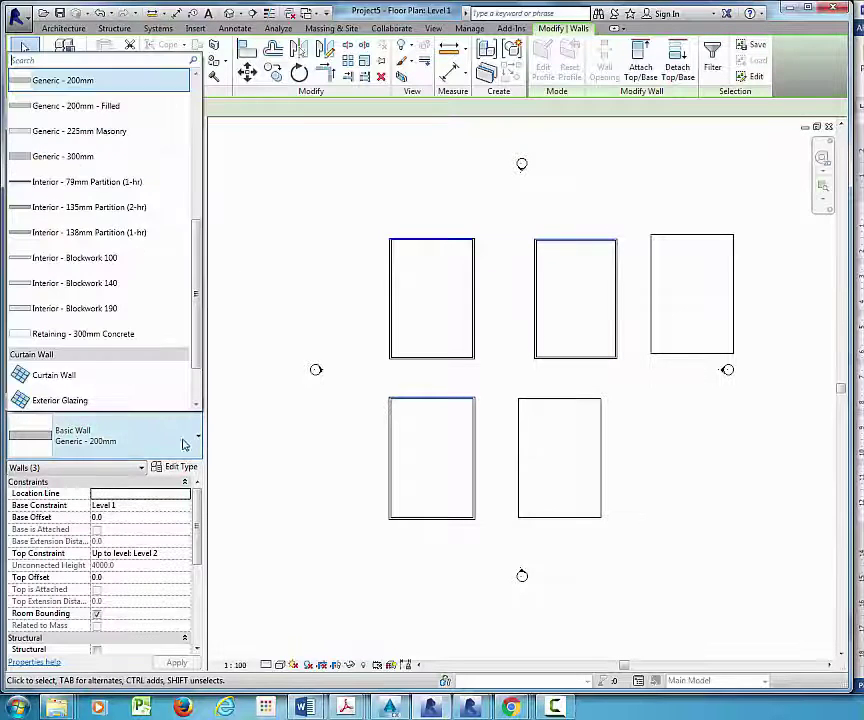
drag(194, 314, 203, 160)
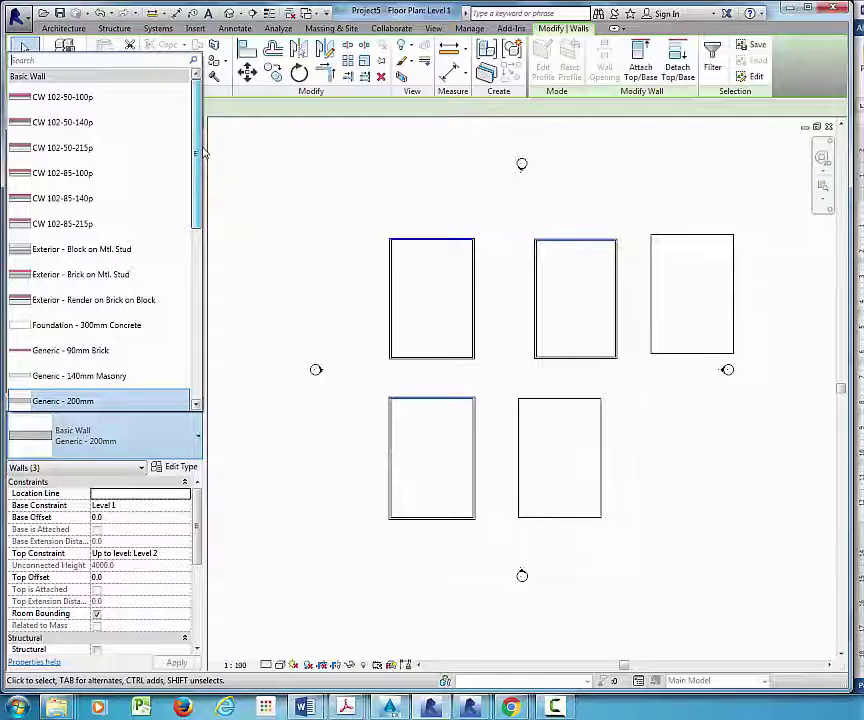
click(73, 199)
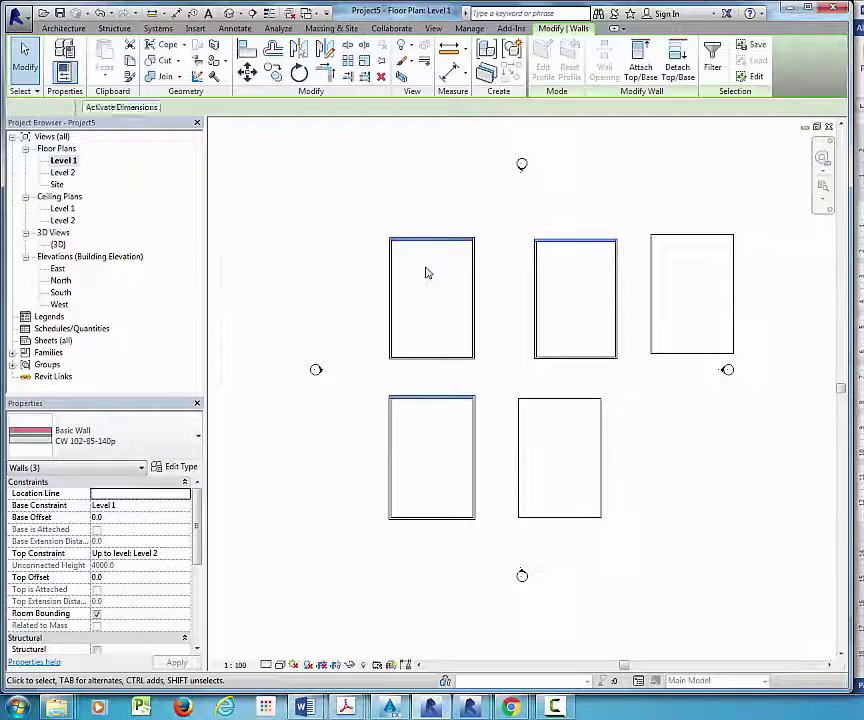
click(476, 264)
scroll(476, 264, up, 2)
scroll(488, 237, up, 2)
scroll(474, 243, down, 2)
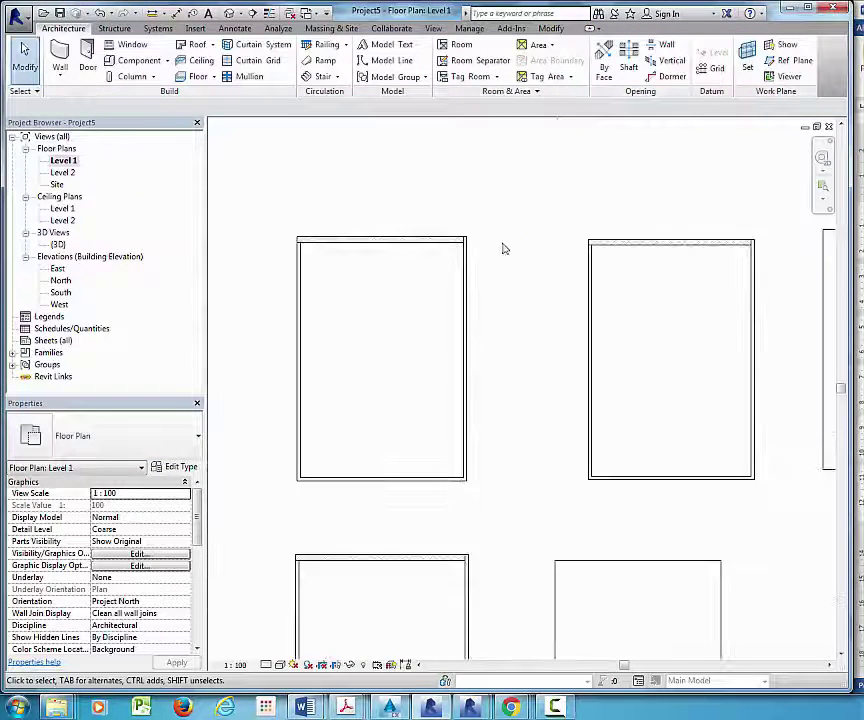
scroll(504, 249, down, 2)
scroll(486, 377, down, 1)
scroll(505, 394, up, 1)
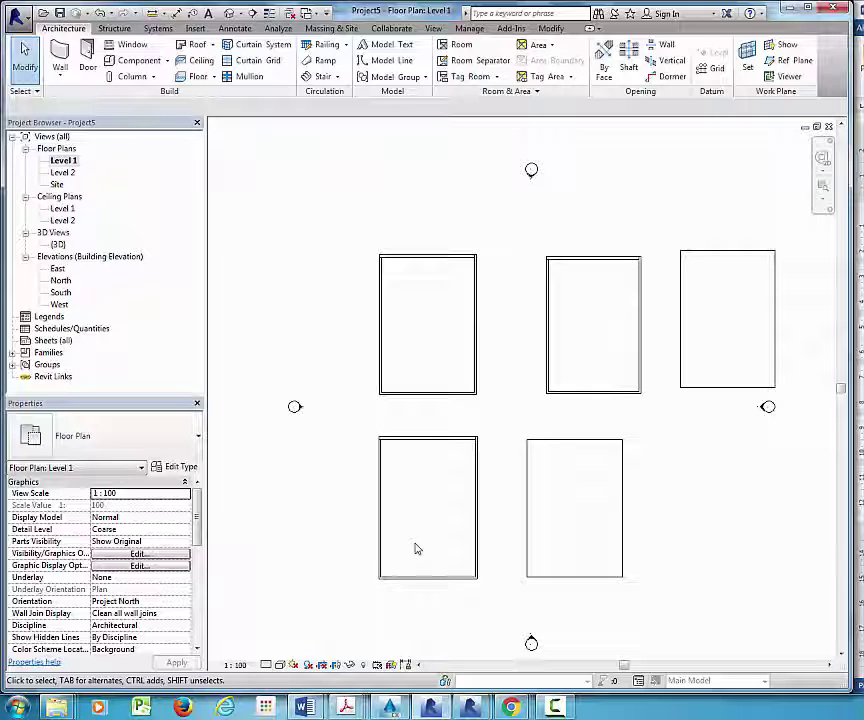
Step: Select the left and right walls of the upper-left and upper-middle rooms
click(551, 285)
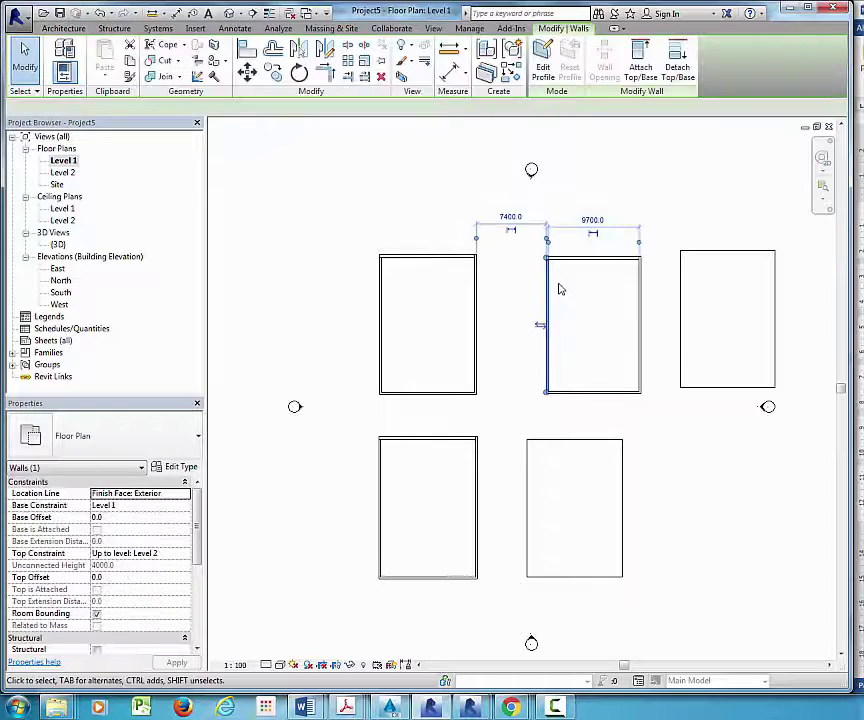
ctrl+click(643, 306)
ctrl+click(591, 392)
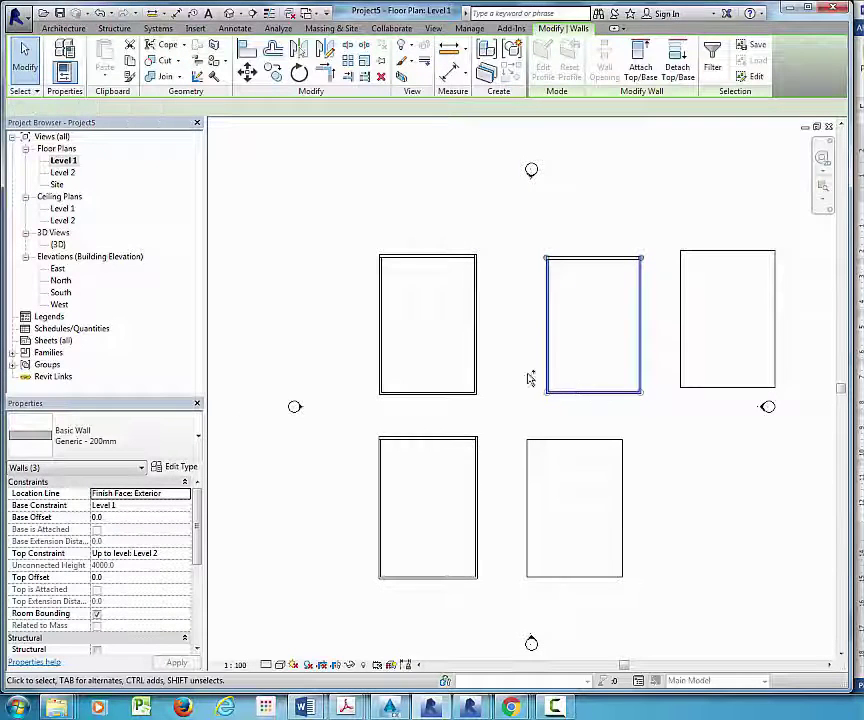
ctrl+click(478, 361)
ctrl+click(380, 360)
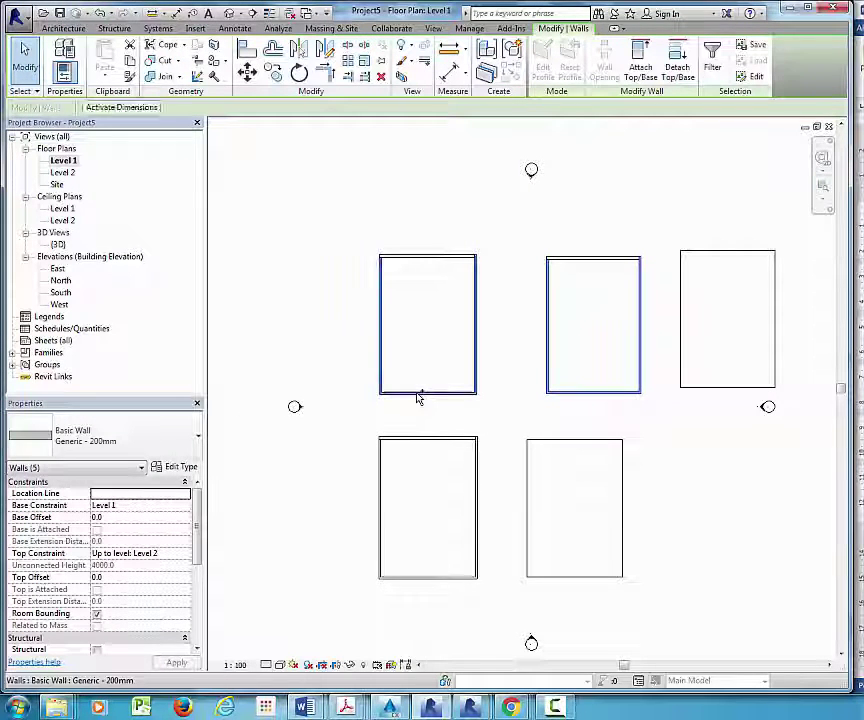
ctrl+click(418, 394)
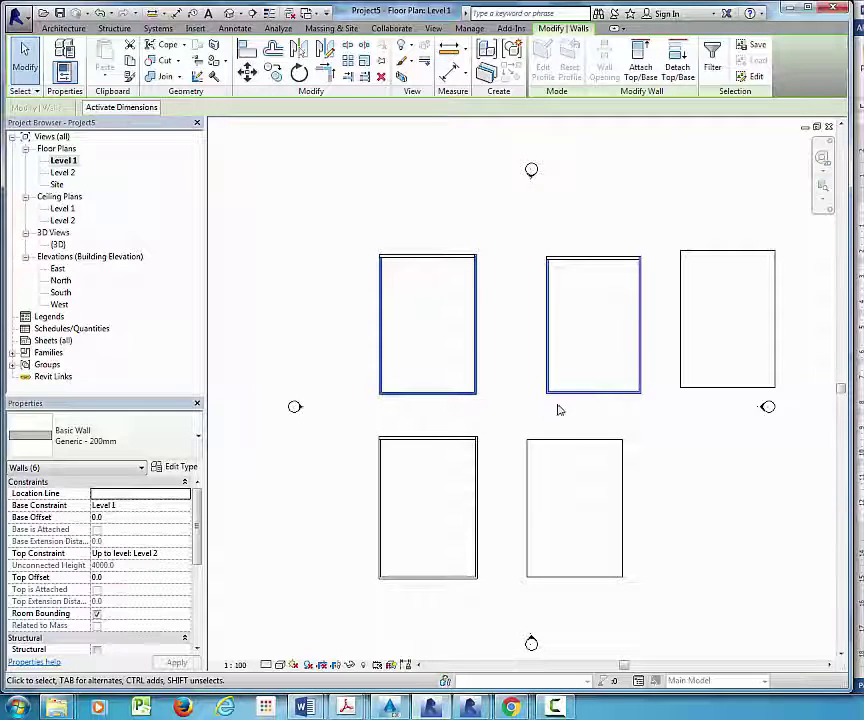
shift+click(559, 392)
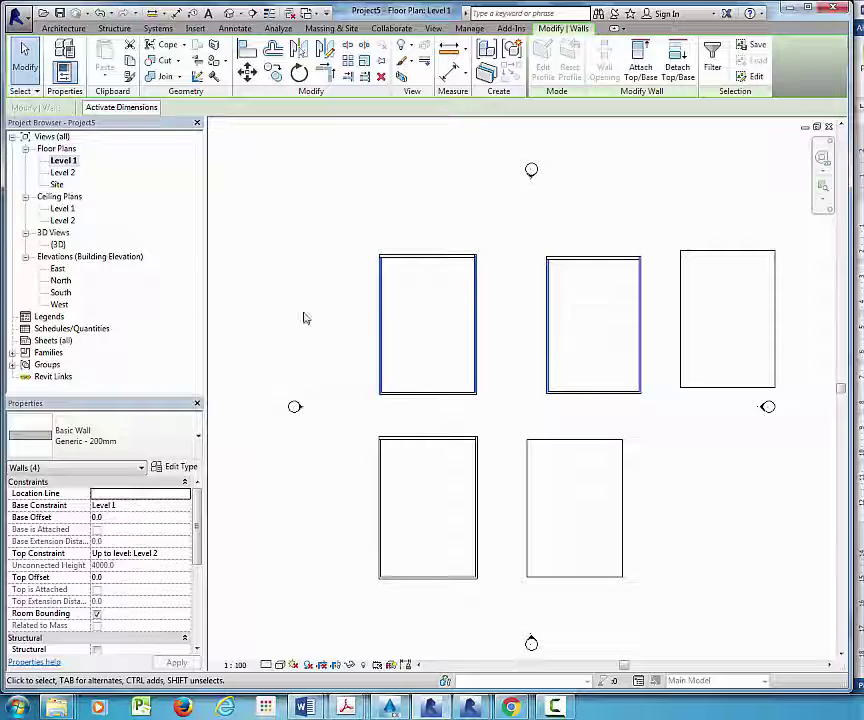
Step: Change the selected side walls to the Generic - 90mm Brick wall type and deselect them
click(110, 441)
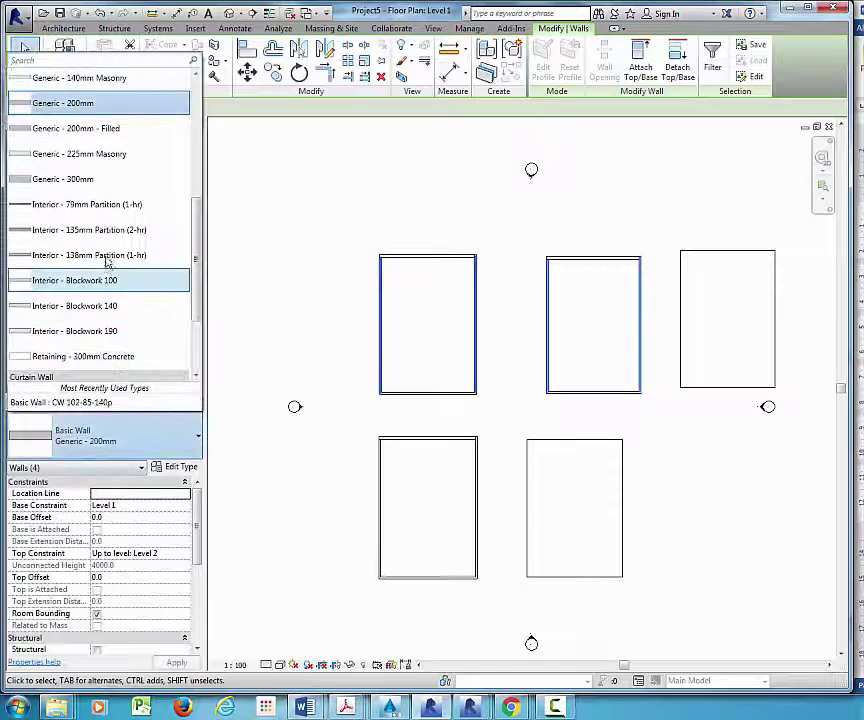
scroll(108, 256, up, 2)
click(91, 180)
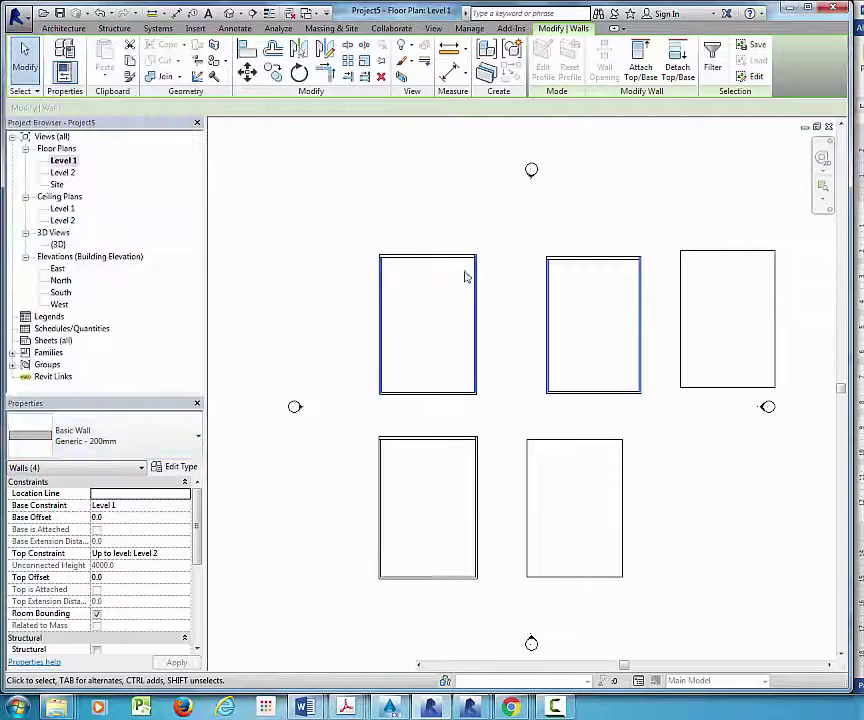
click(490, 280)
scroll(490, 280, up, 3)
scroll(488, 290, down, 2)
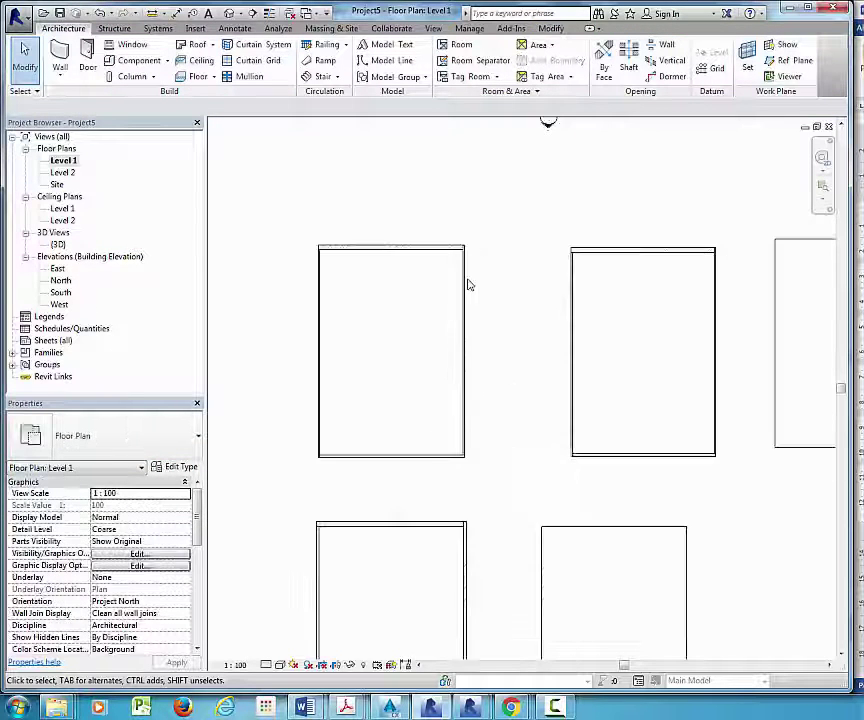
scroll(484, 294, down, 2)
Step: Open the default 3D view and set its visual style to Realistic
click(235, 15)
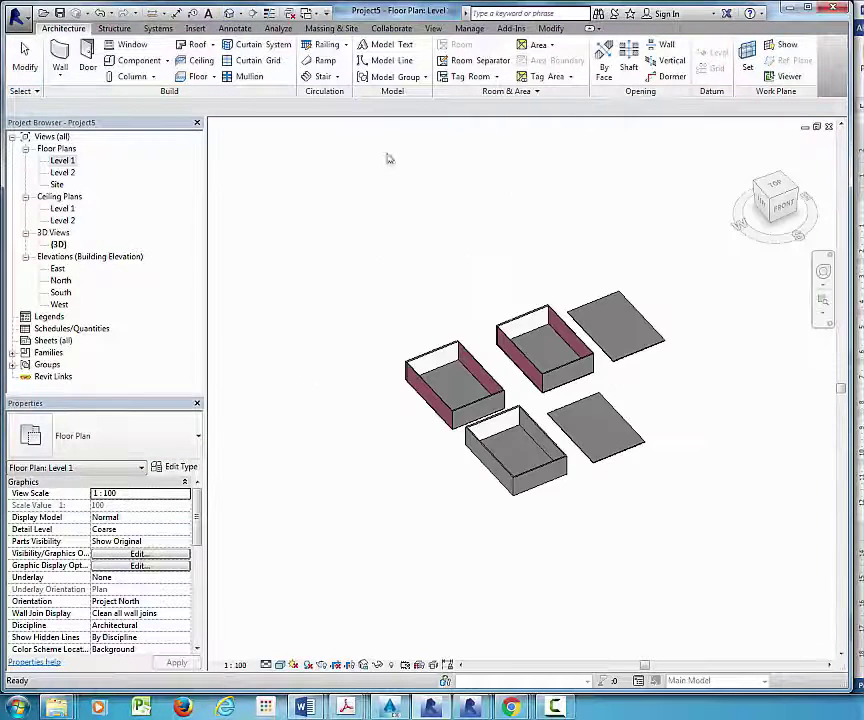
scroll(524, 378, up, 3)
scroll(372, 526, down, 1)
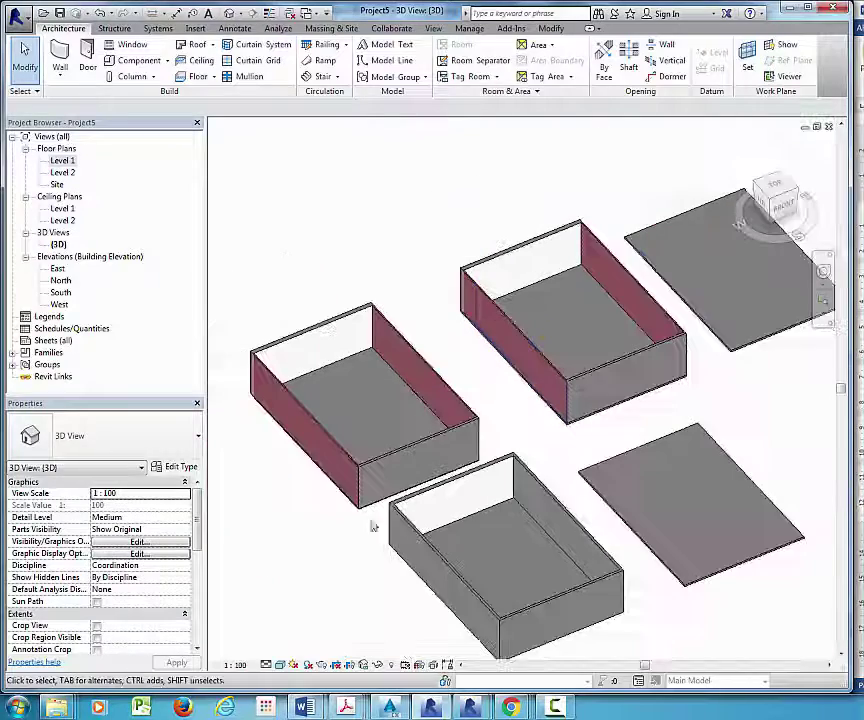
click(279, 665)
click(310, 637)
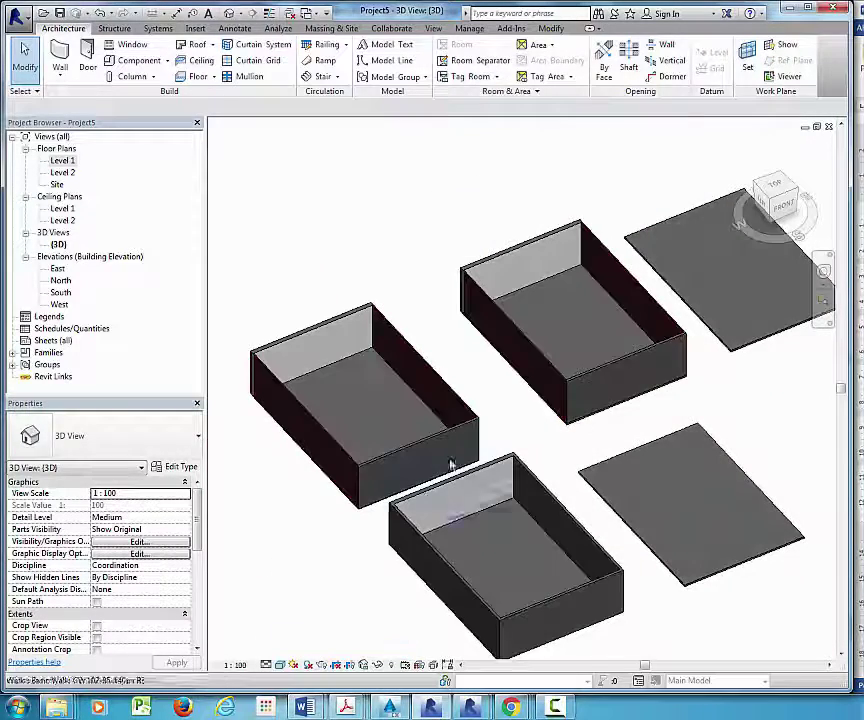
scroll(450, 465, up, 3)
scroll(527, 415, up, 1)
scroll(517, 401, up, 3)
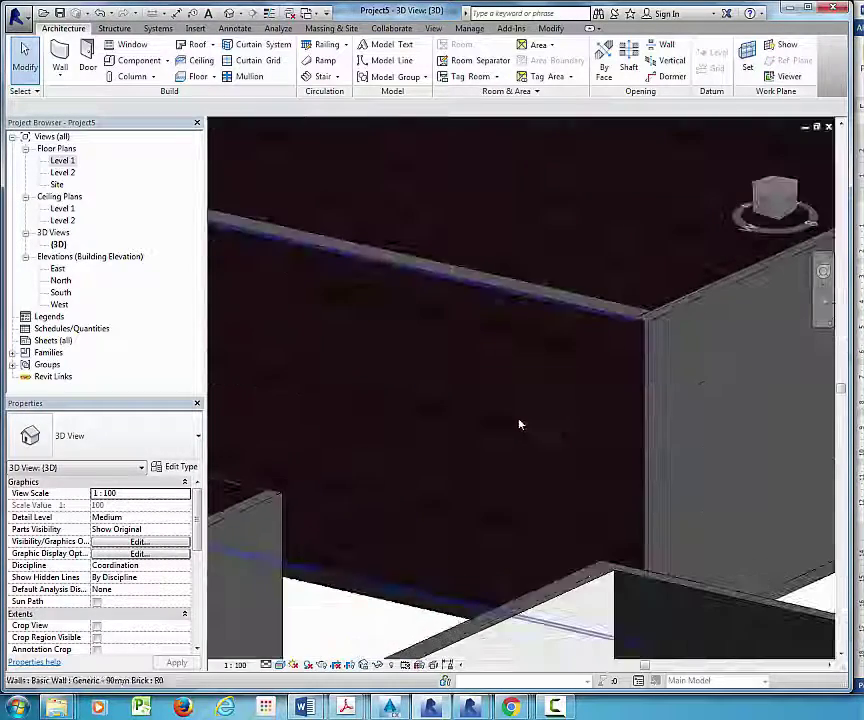
scroll(538, 413, up, 2)
scroll(631, 392, down, 3)
Step: Orbit and zoom around the wall boxes to inspect the brick texture from high and low angles
shift+middle_drag(604, 395, 535, 396)
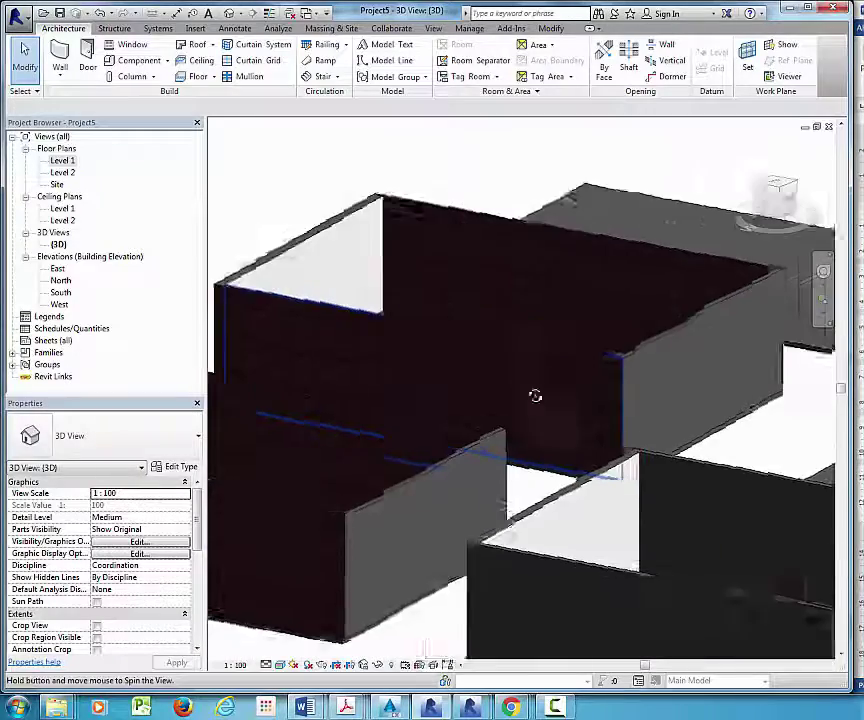
scroll(535, 396, down, 3)
middle_drag(665, 396, 752, 297)
scroll(413, 328, up, 2)
scroll(413, 328, up, 2)
mouse_move(413, 328)
shift+middle_down()
mouse_move(475, 358)
mouse_move(524, 343)
shift+middle_up()
scroll(524, 343, down, 2)
scroll(698, 405, up, 2)
scroll(605, 300, down, 1)
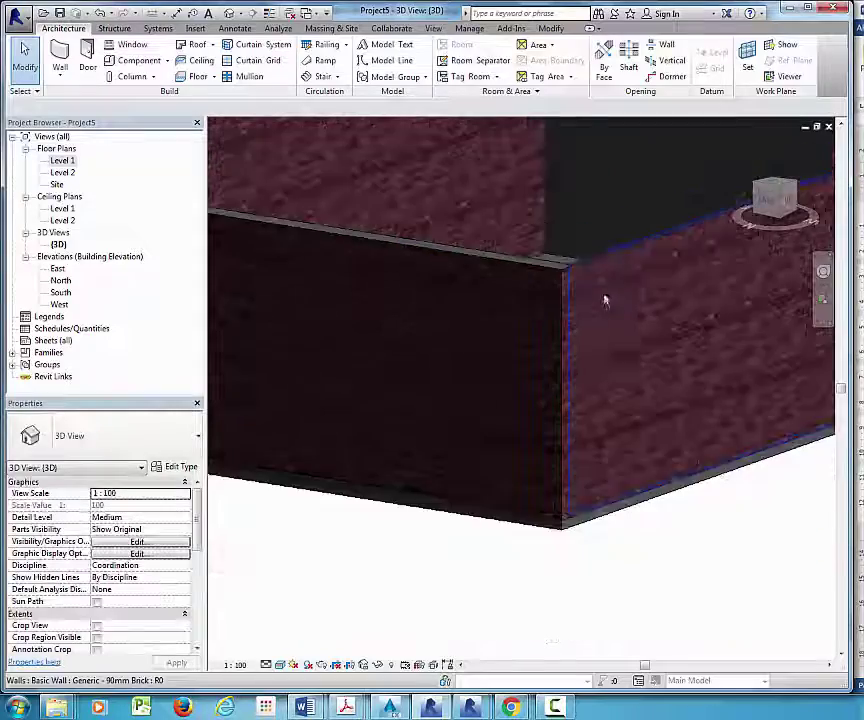
mouse_move(605, 300)
shift+middle_down()
mouse_move(563, 492)
mouse_move(457, 492)
mouse_move(422, 436)
mouse_move(636, 328)
mouse_move(618, 405)
shift+middle_up()
scroll(573, 403, down, 3)
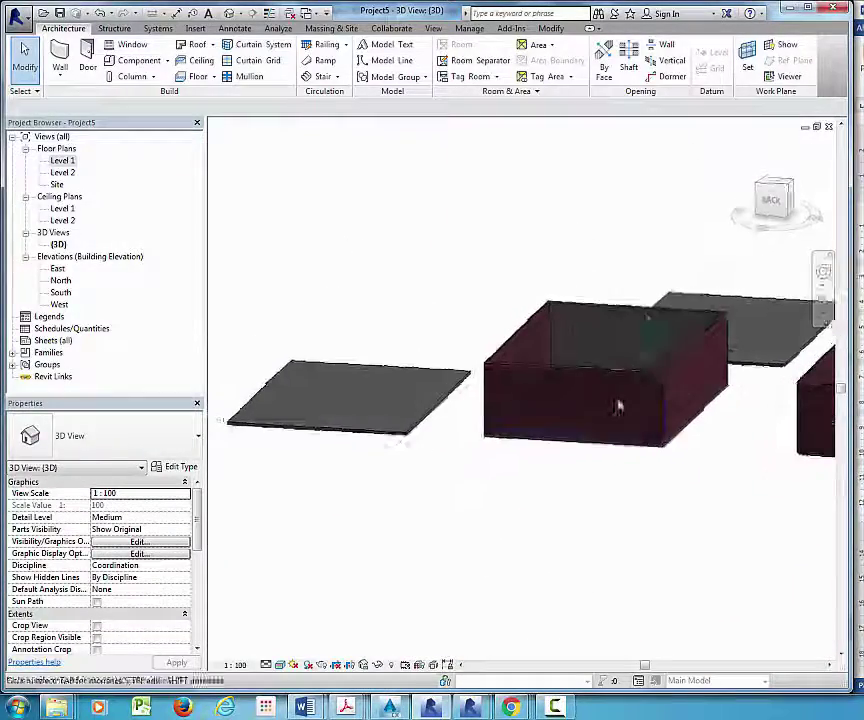
scroll(618, 405, up, 2)
scroll(617, 434, up, 2)
scroll(501, 418, down, 3)
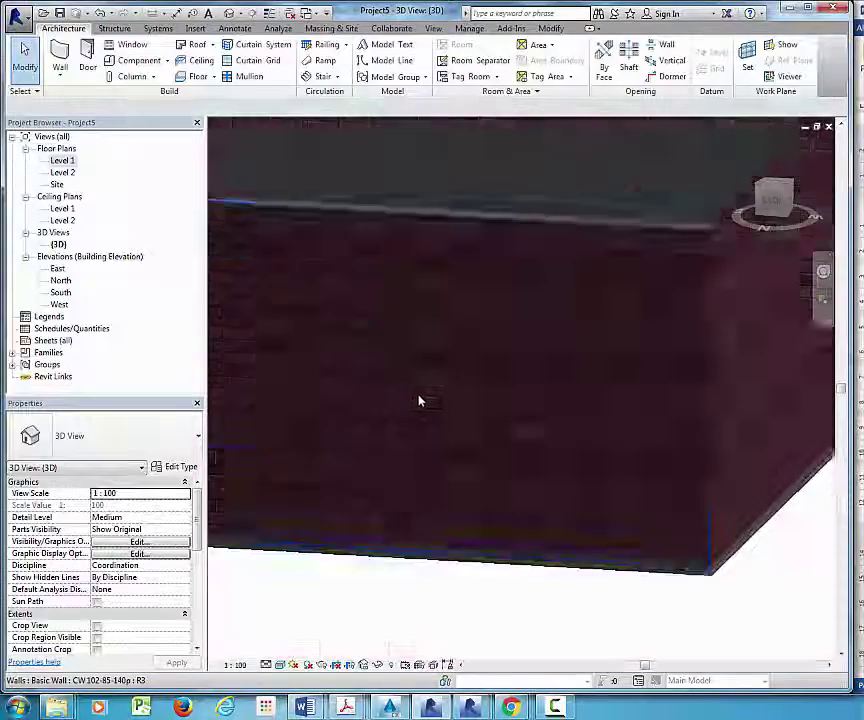
scroll(420, 401, down, 4)
shift+middle_drag(540, 363, 438, 465)
scroll(459, 413, down, 2)
scroll(470, 400, down, 2)
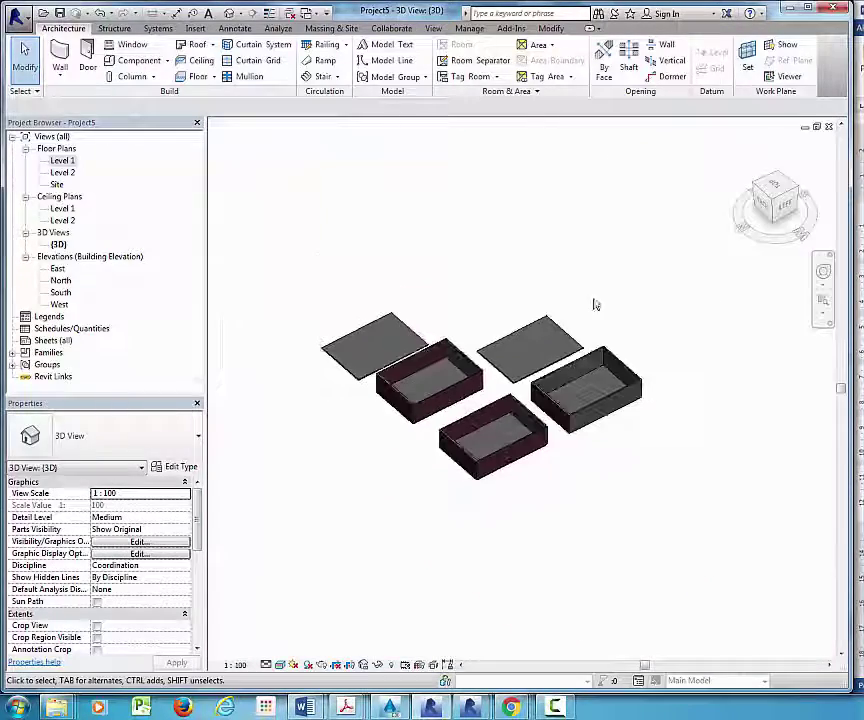
mouse_move(594, 304)
shift+middle_down()
mouse_move(585, 328)
mouse_move(488, 303)
mouse_move(465, 253)
mouse_move(531, 362)
shift+middle_up()
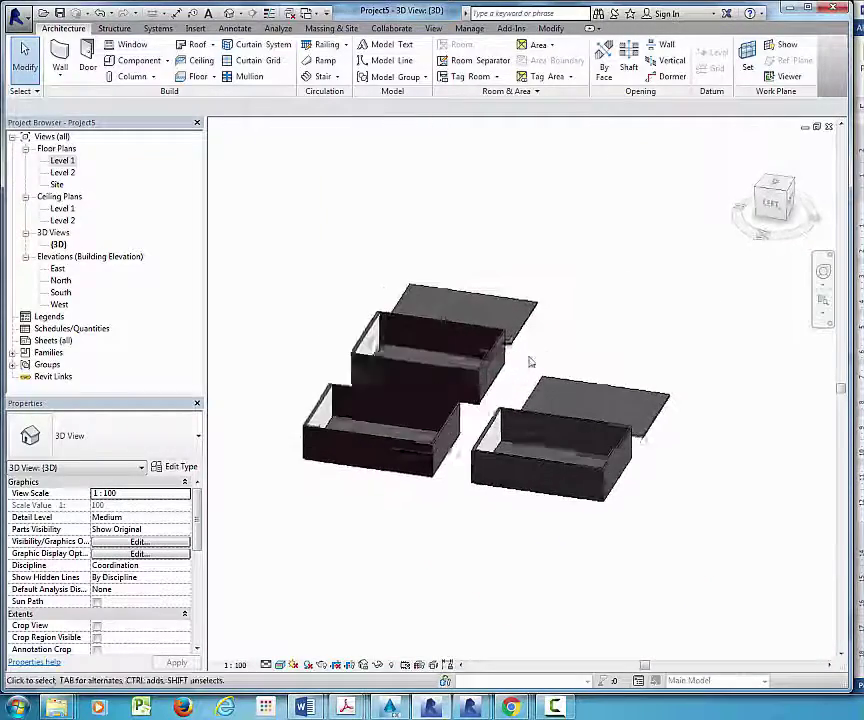